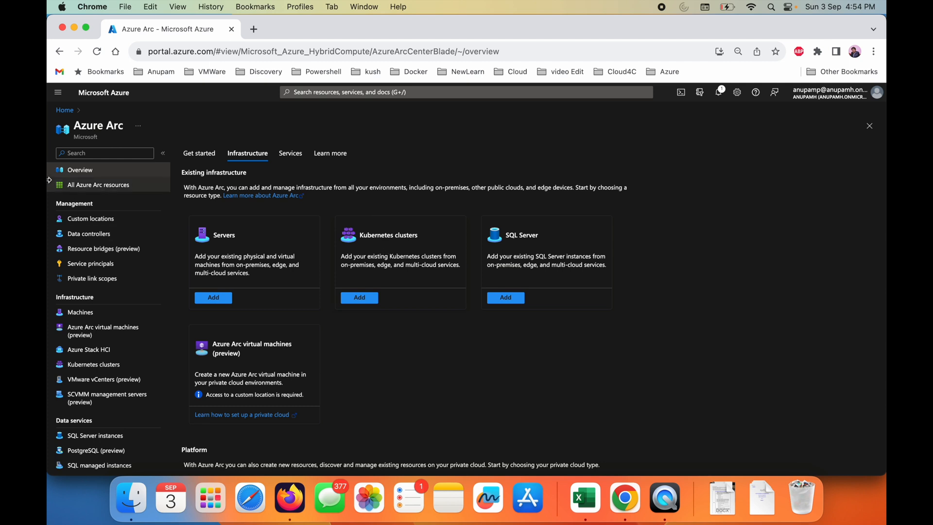
- Open the Add infrastructure page from all Azure Arc resources and review the VMware vSphere (preview) platform option
{"action": "left_click", "coordinate": [90, 190]}
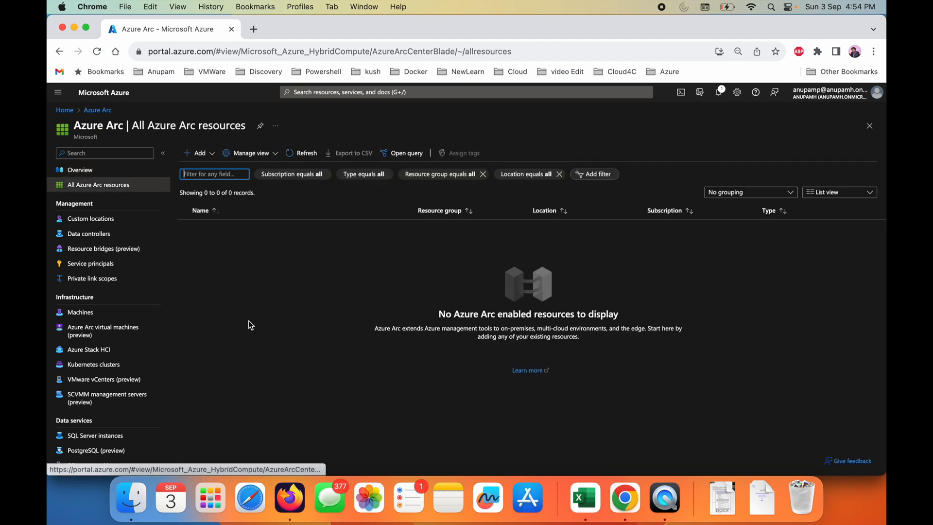
{"action": "left_click", "coordinate": [198, 152]}
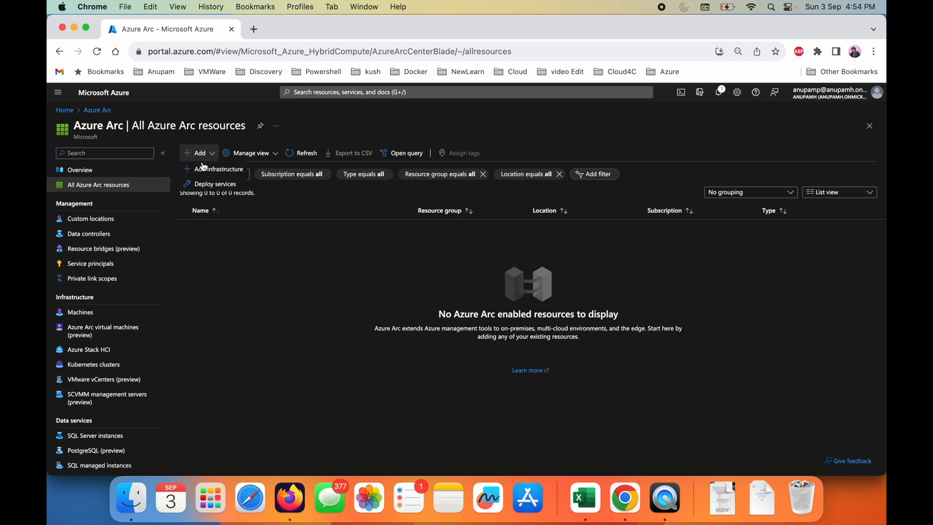
{"action": "left_click", "coordinate": [205, 168]}
{"action": "scroll", "coordinate": [272, 383], "scroll_direction": "down", "scroll_amount": 3}
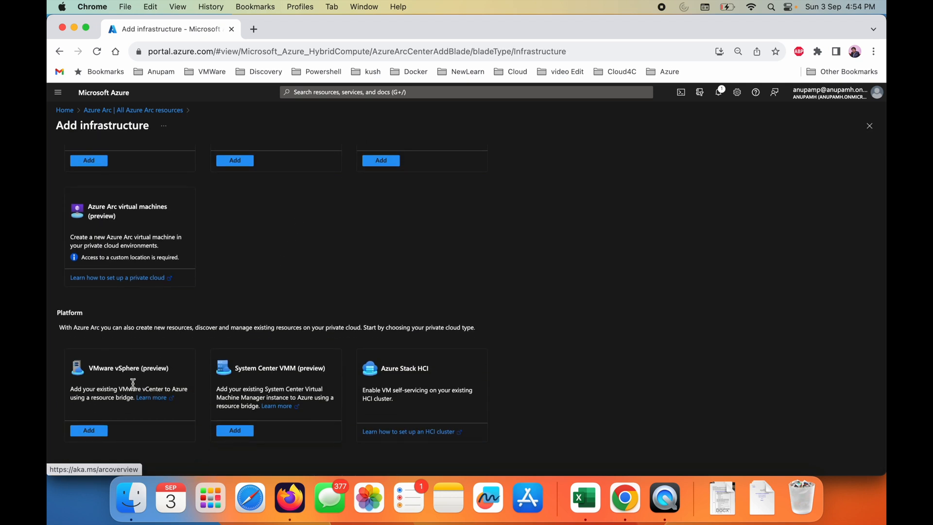
{"action": "left_click_drag", "start_coordinate": [94, 368], "coordinate": [160, 375]}
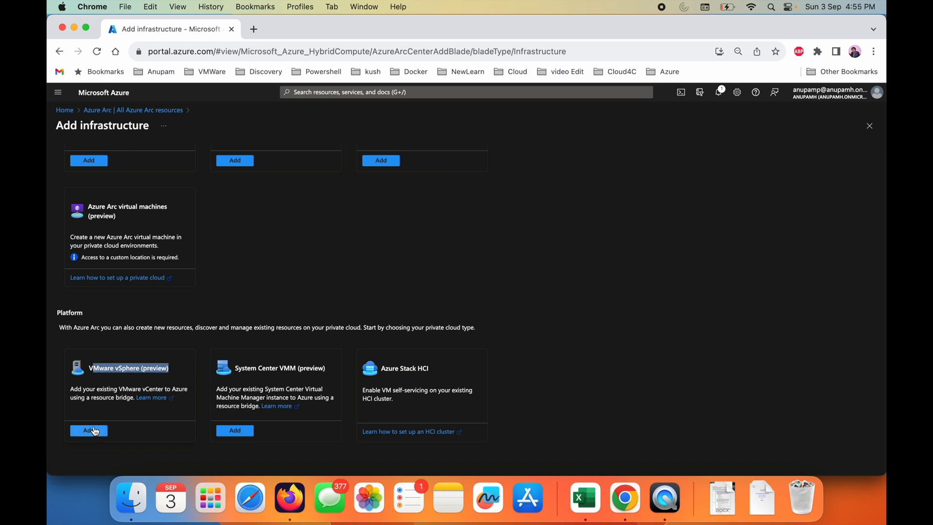
{"action": "scroll", "coordinate": [179, 323], "scroll_direction": "up", "scroll_amount": 5}
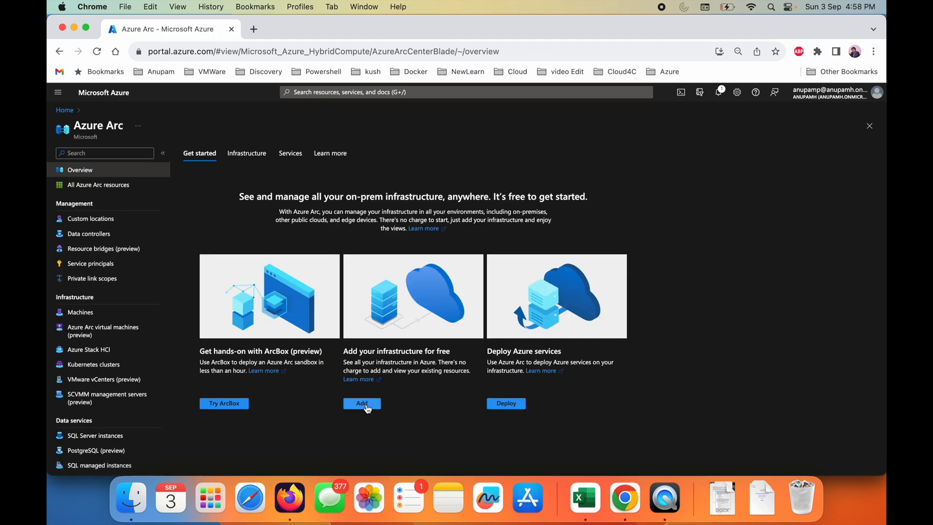
- Add infrastructure of the Servers type and start generating a script for a single server
{"action": "left_click", "coordinate": [368, 404]}
{"action": "left_click", "coordinate": [216, 301]}
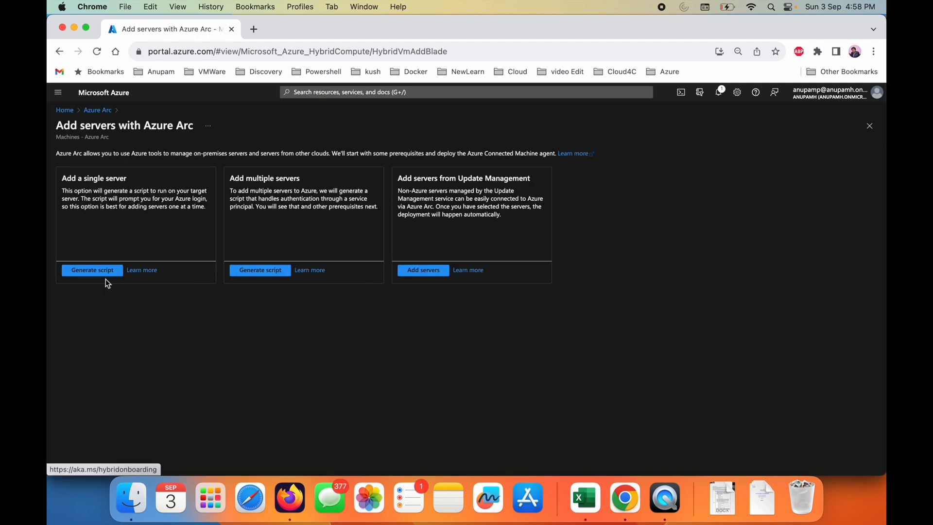
{"action": "left_click", "coordinate": [104, 273]}
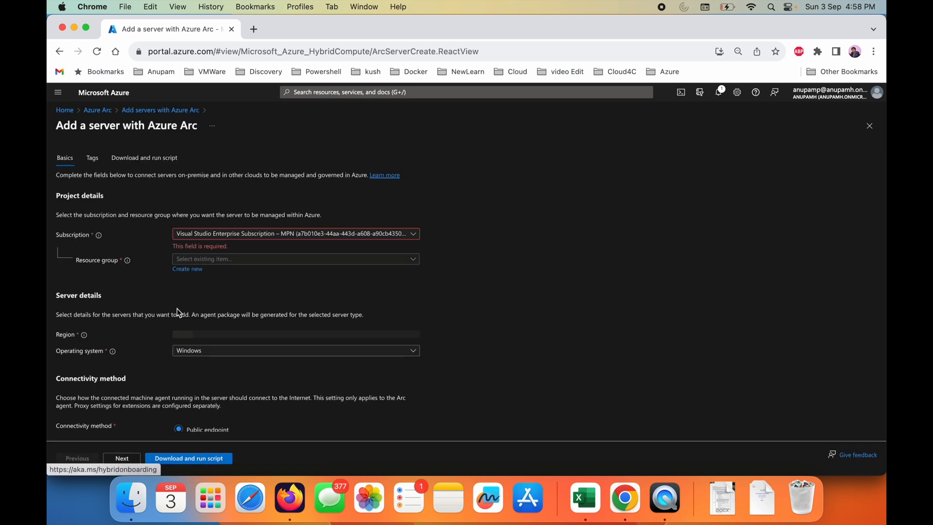
- Try to create a new resource group named arcDubai for the server
{"action": "left_click", "coordinate": [270, 248]}
{"action": "left_click", "coordinate": [139, 277]}
{"action": "left_click", "coordinate": [188, 260]}
{"action": "type", "text": "a"}
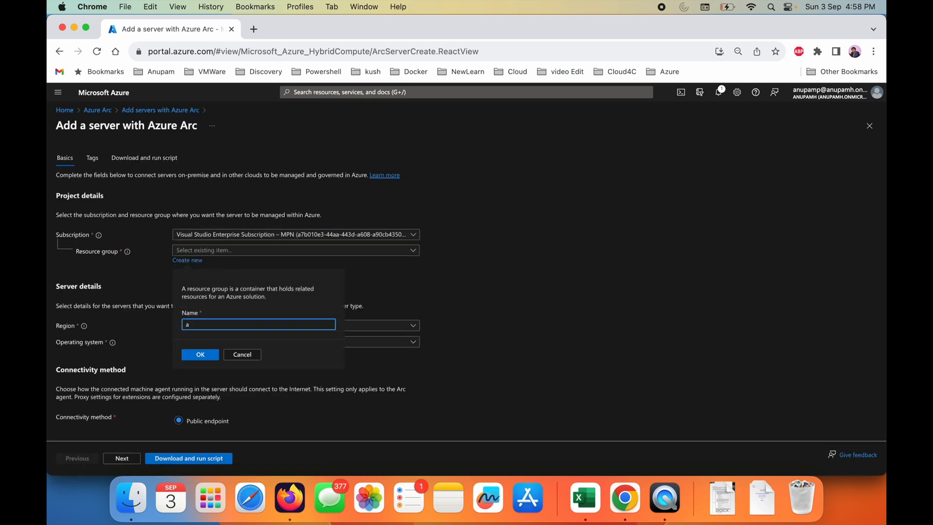
{"action": "type", "text": "rcDubai"}
{"action": "left_click", "coordinate": [201, 355]}
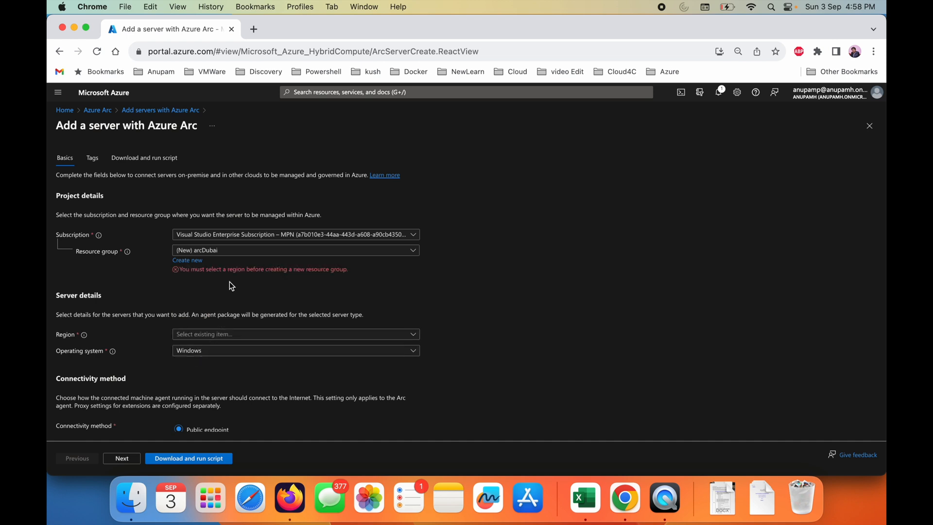
{"action": "left_click", "coordinate": [183, 250]}
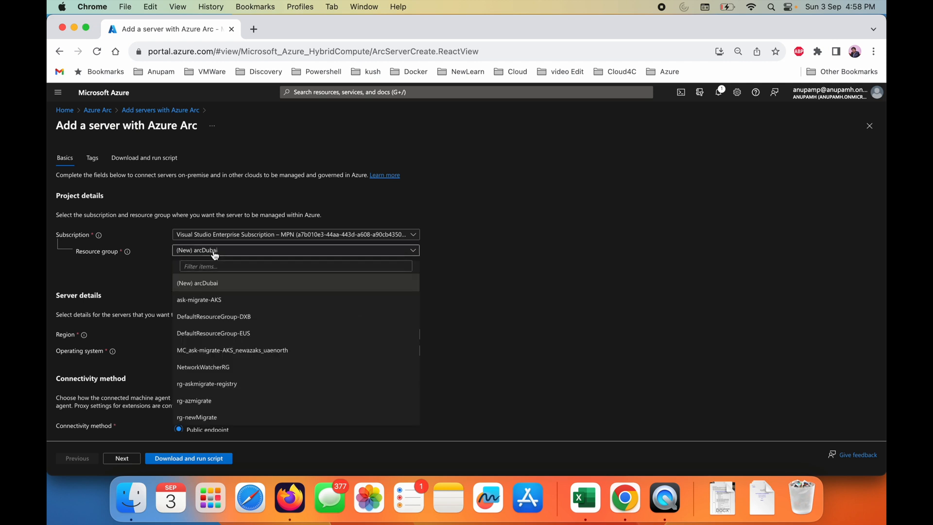
{"action": "left_click", "coordinate": [182, 275]}
{"action": "left_click", "coordinate": [190, 262]}
{"action": "left_click", "coordinate": [242, 354]}
- Set the server's region to (Middle East) UAE North
{"action": "left_click", "coordinate": [216, 335]}
{"action": "left_click", "coordinate": [442, 154]}
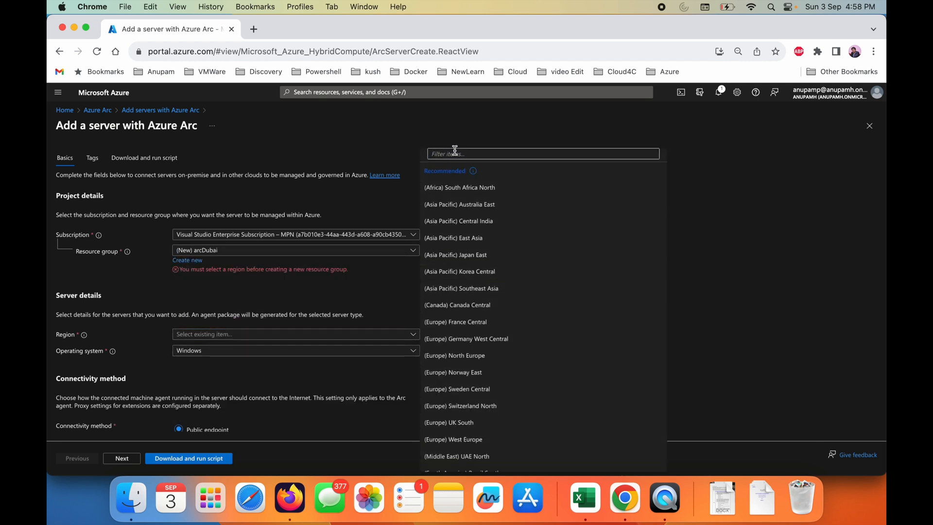
{"action": "type", "text": "uae"}
{"action": "left_click", "coordinate": [465, 375]}
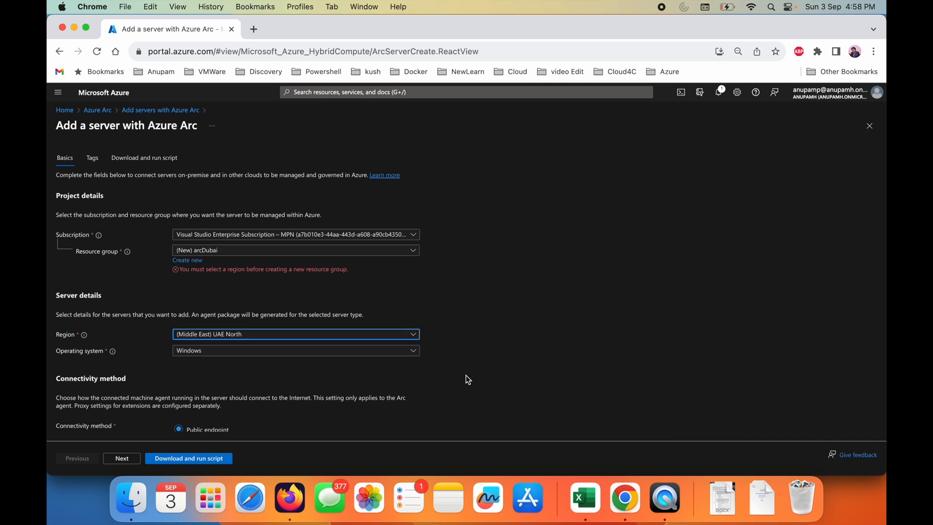
- Enable Automanage for the server and try to proceed past the tags to the script
{"action": "scroll", "coordinate": [477, 298], "scroll_direction": "down", "scroll_amount": 5}
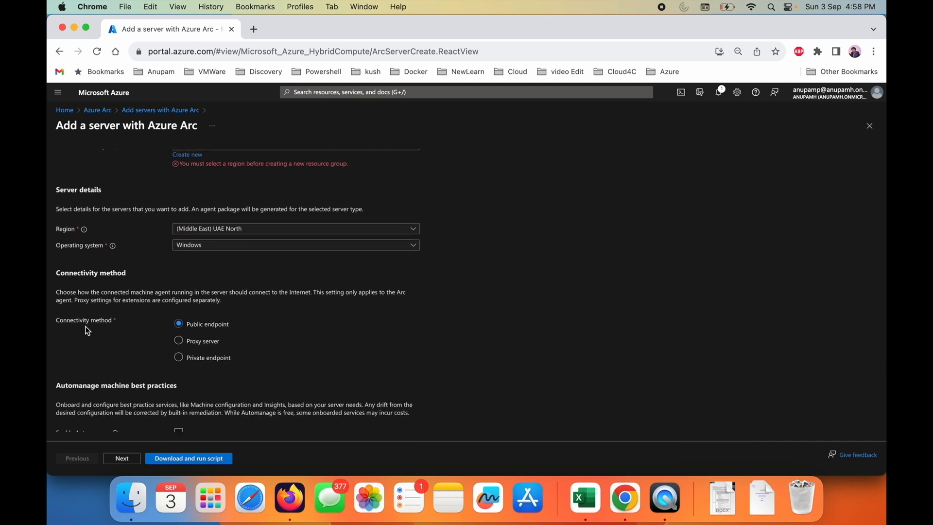
{"action": "scroll", "coordinate": [180, 341], "scroll_direction": "down", "scroll_amount": 1}
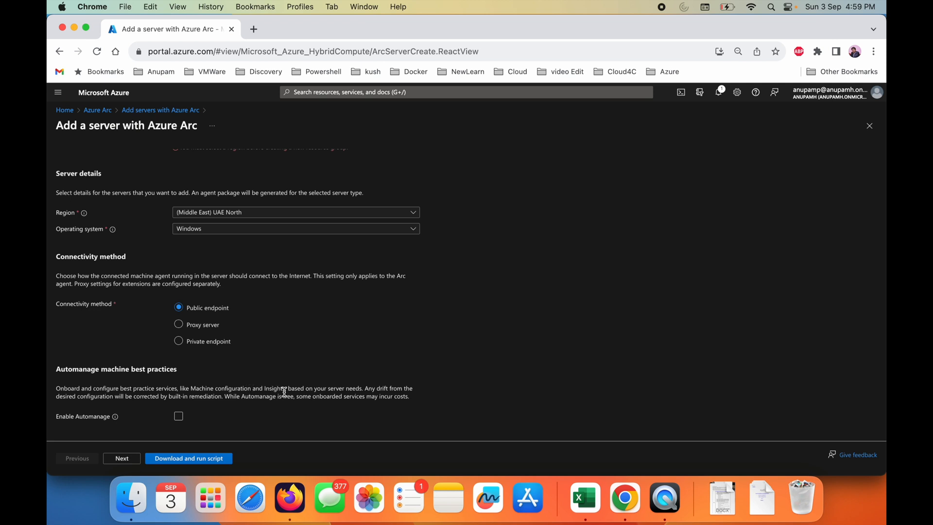
{"action": "left_click", "coordinate": [178, 416]}
{"action": "scroll", "coordinate": [179, 417], "scroll_direction": "down", "scroll_amount": 2}
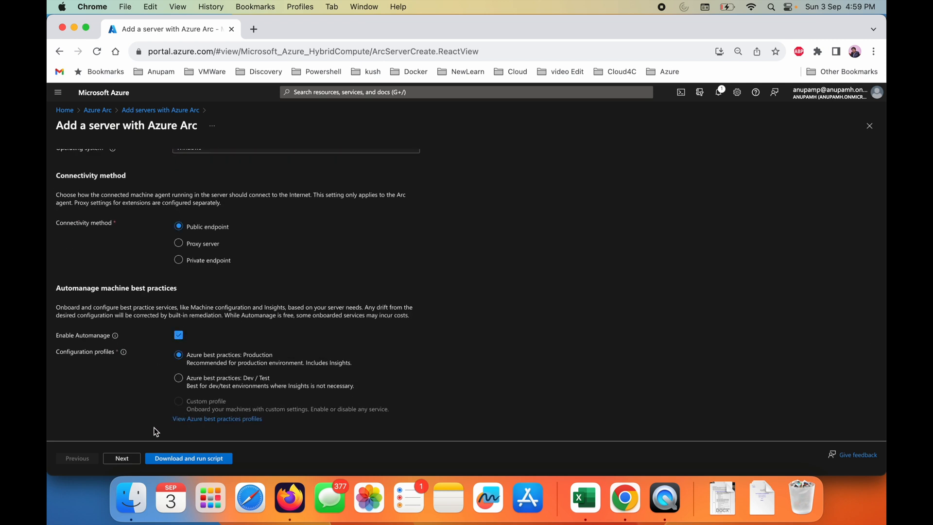
{"action": "left_click", "coordinate": [124, 460]}
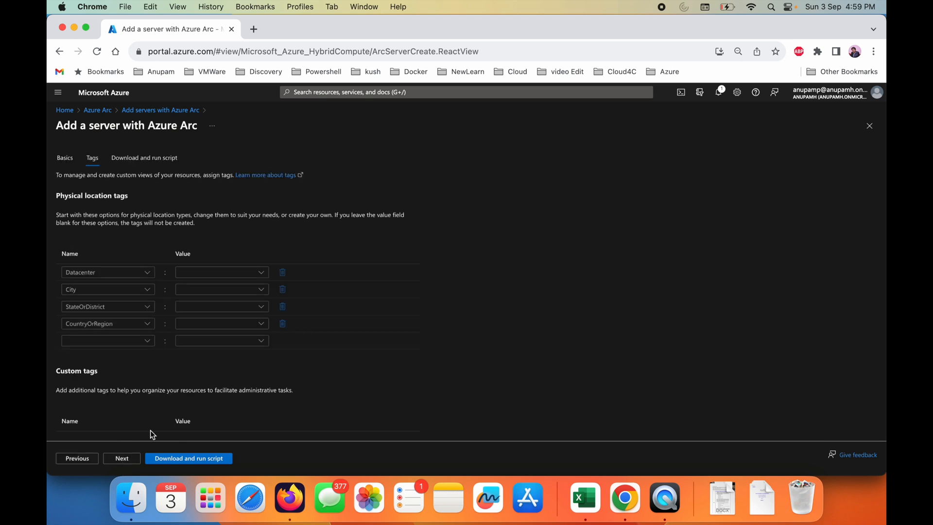
{"action": "left_click", "coordinate": [157, 459]}
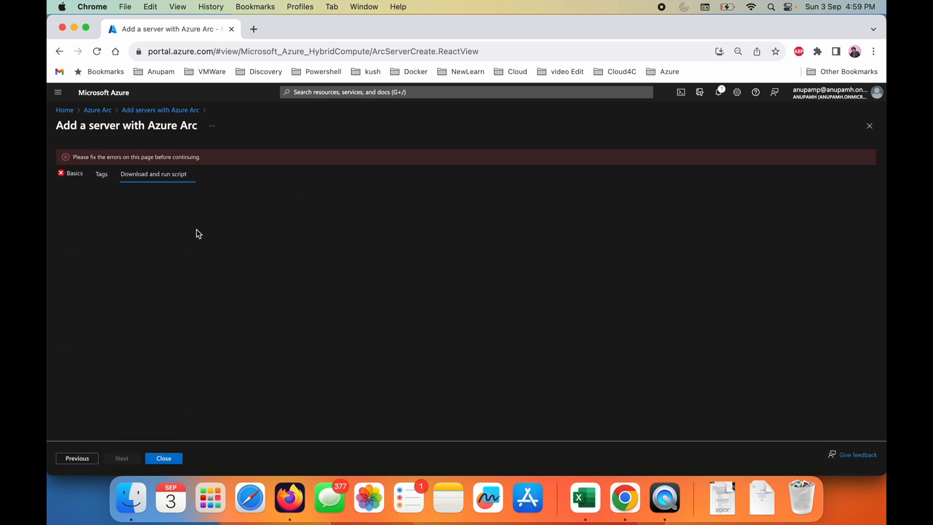
- Return to the basic settings and create a new resource group named dubaiarc
{"action": "left_click", "coordinate": [78, 459]}
{"action": "left_click", "coordinate": [78, 459]}
{"action": "left_click", "coordinate": [238, 265]}
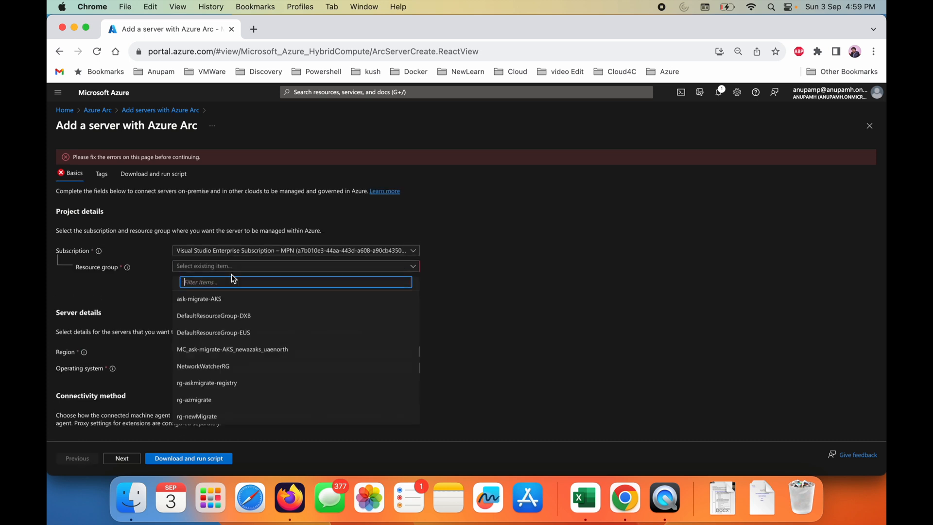
{"action": "left_click", "coordinate": [188, 287]}
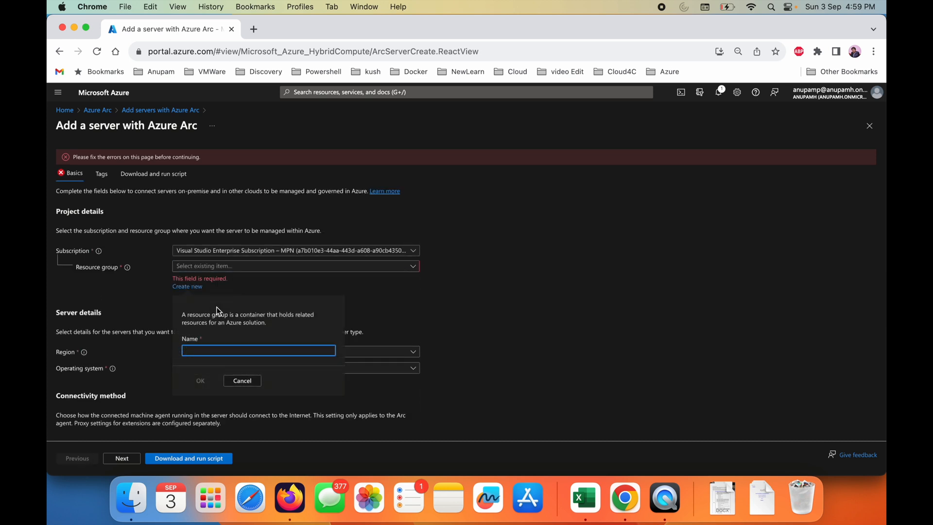
{"action": "type", "text": "dubaiarc"}
{"action": "left_click", "coordinate": [201, 381]}
- Proceed past the tags without filling them in, review the generated onboarding script and copy it
{"action": "scroll", "coordinate": [217, 369], "scroll_direction": "down", "scroll_amount": 3}
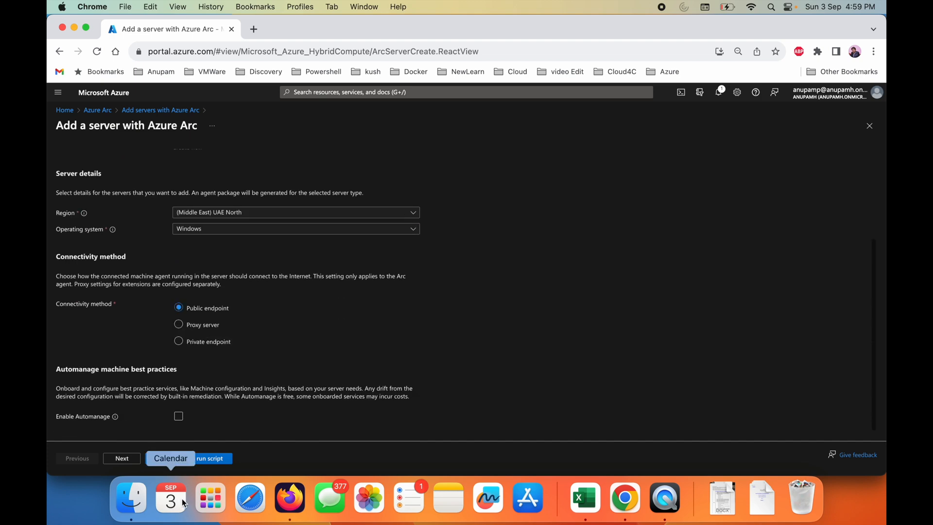
{"action": "left_click", "coordinate": [121, 458]}
{"action": "left_click", "coordinate": [121, 458]}
{"action": "scroll", "coordinate": [177, 320], "scroll_direction": "up", "scroll_amount": 5}
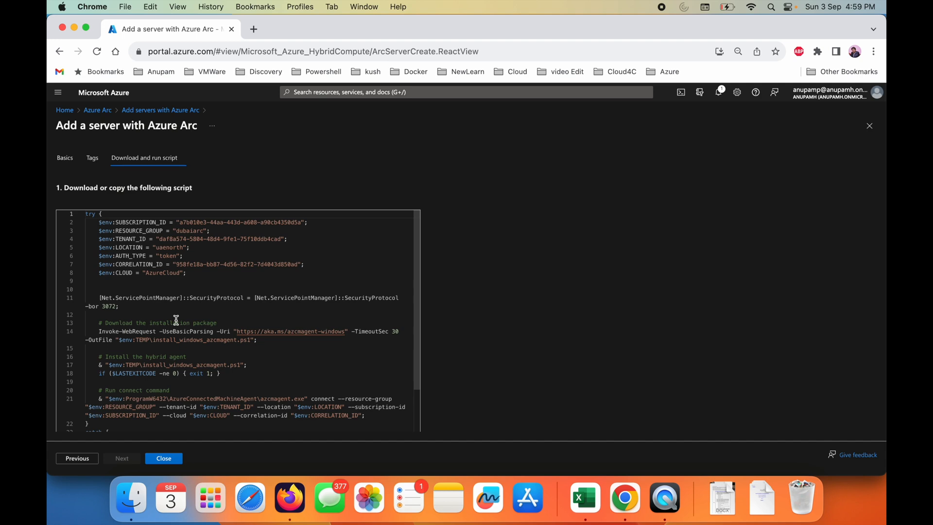
{"action": "scroll", "coordinate": [176, 319], "scroll_direction": "down", "scroll_amount": 10}
{"action": "scroll", "coordinate": [177, 320], "scroll_direction": "down", "scroll_amount": 3}
{"action": "scroll", "coordinate": [175, 321], "scroll_direction": "up", "scroll_amount": 5}
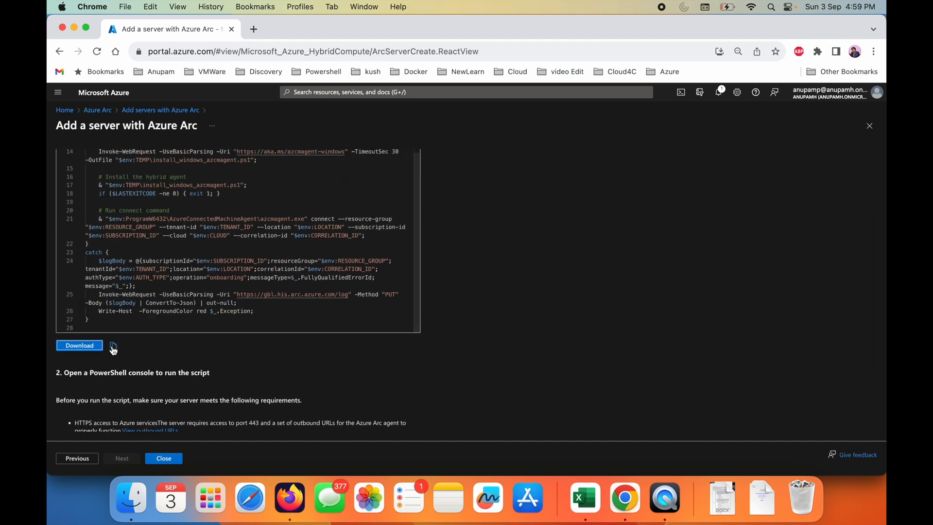
- Switch to Microsoft Remote Desktop and connect to the Domain Contoller PC, accepting the unverified certificate
{"action": "left_click", "coordinate": [214, 493]}
{"action": "left_click", "coordinate": [552, 389]}
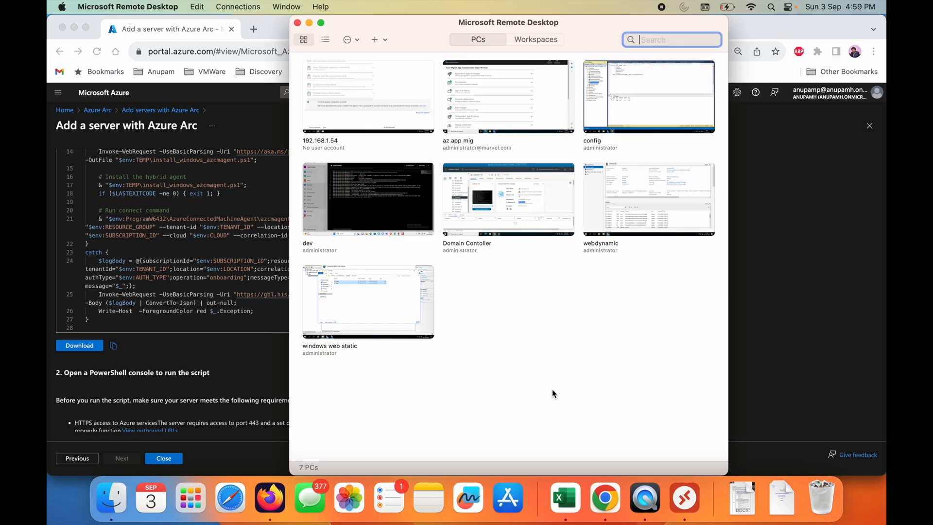
{"action": "double_click", "coordinate": [490, 203]}
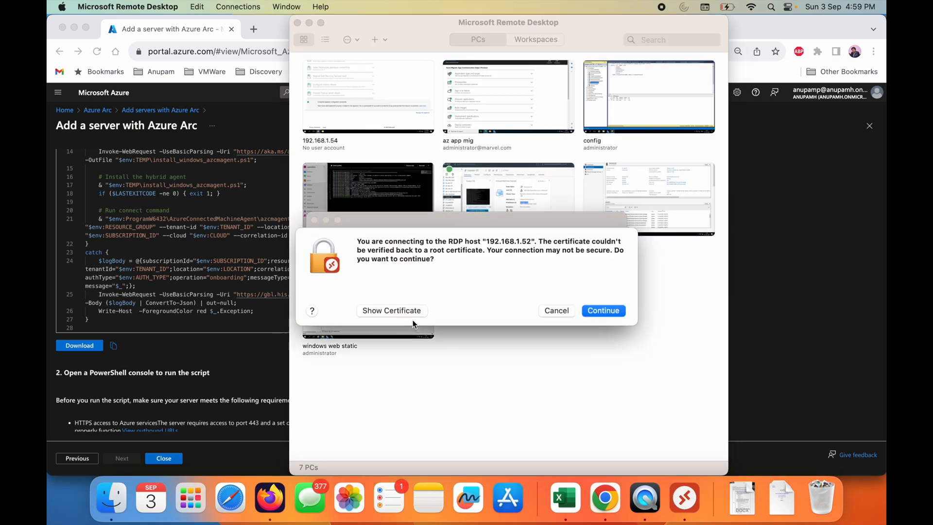
{"action": "left_click", "coordinate": [611, 309]}
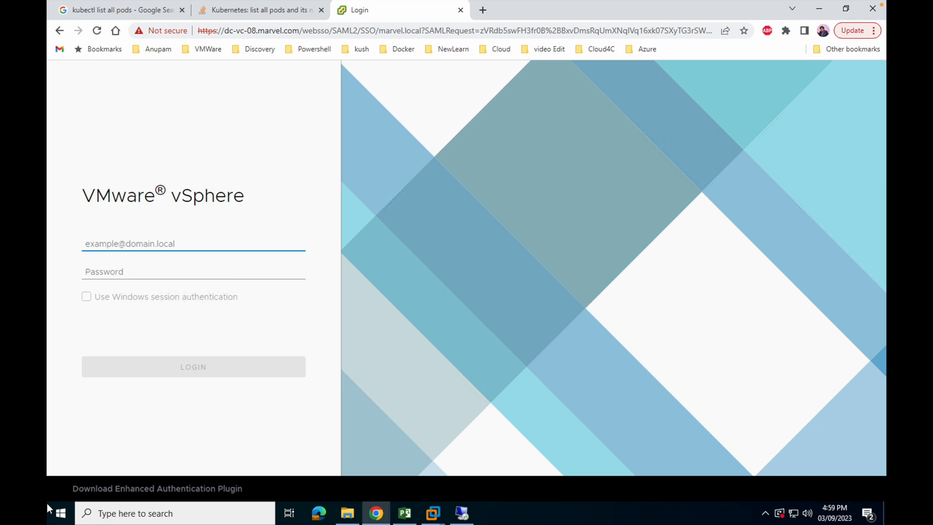
- Launch PowerShell ISE with the ise command from an administrator PowerShell console and paste in the copied onboarding script
{"action": "right_click", "coordinate": [57, 513]}
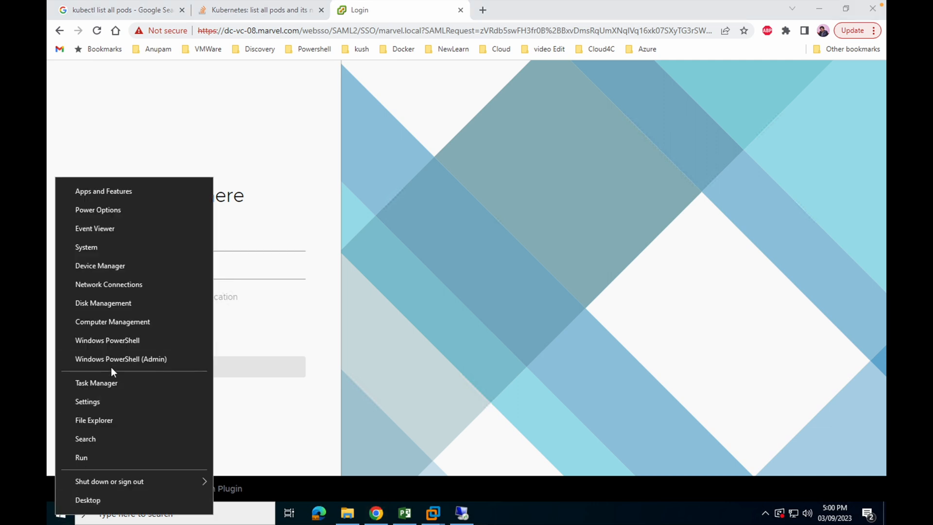
{"action": "left_click", "coordinate": [111, 359]}
{"action": "type", "text": "isc"}
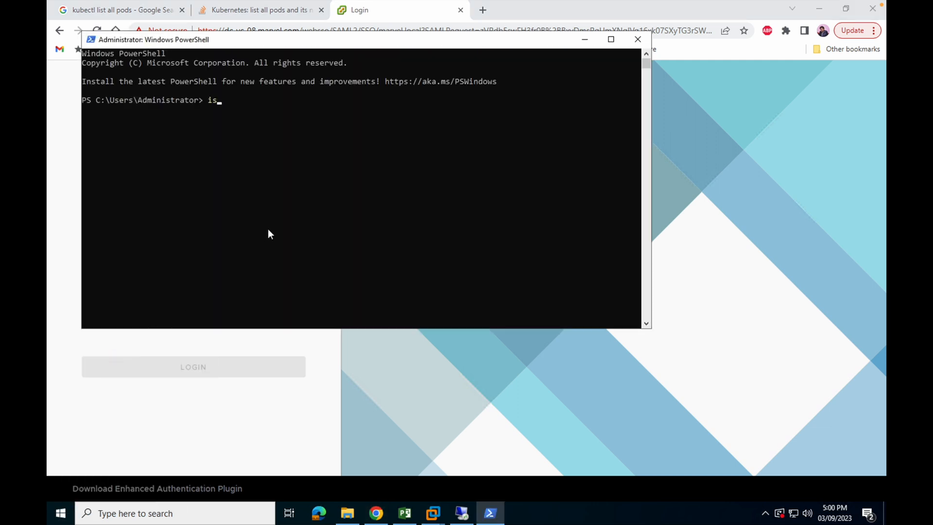
{"action": "key", "text": "Return"}
{"action": "type", "text": "is"}
{"action": "key", "text": "BackSpace"}
{"action": "key", "text": "BackSpace"}
{"action": "type", "text": "ise"}
{"action": "key", "text": "Return"}
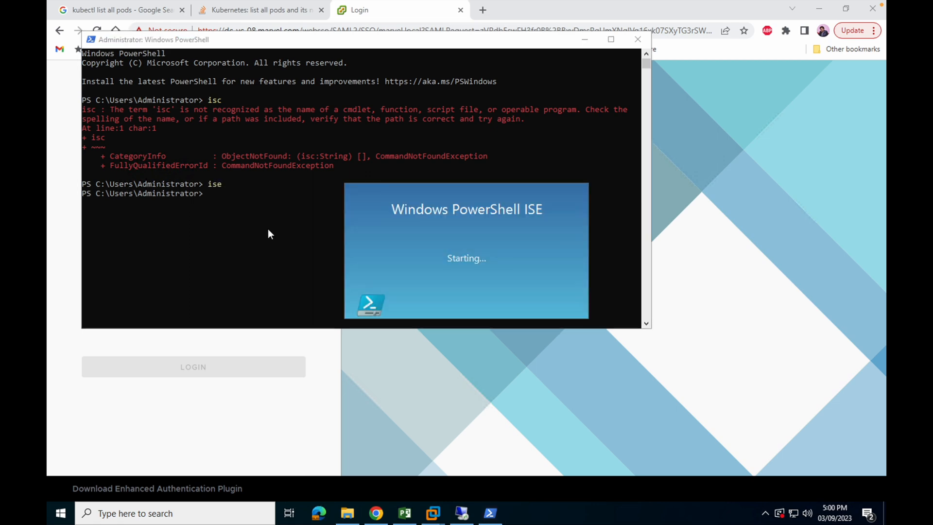
{"action": "key", "text": "ctrl+v"}
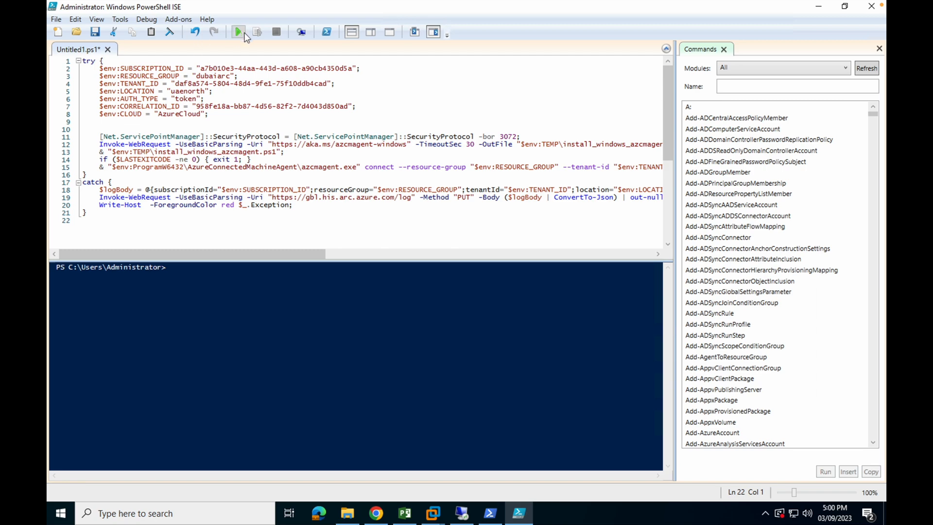
{"action": "mouse_move", "coordinate": [244, 16]}
- Switch back to the Azure portal and review the server requirements for running the script
{"action": "key", "text": "ctrl+Left"}
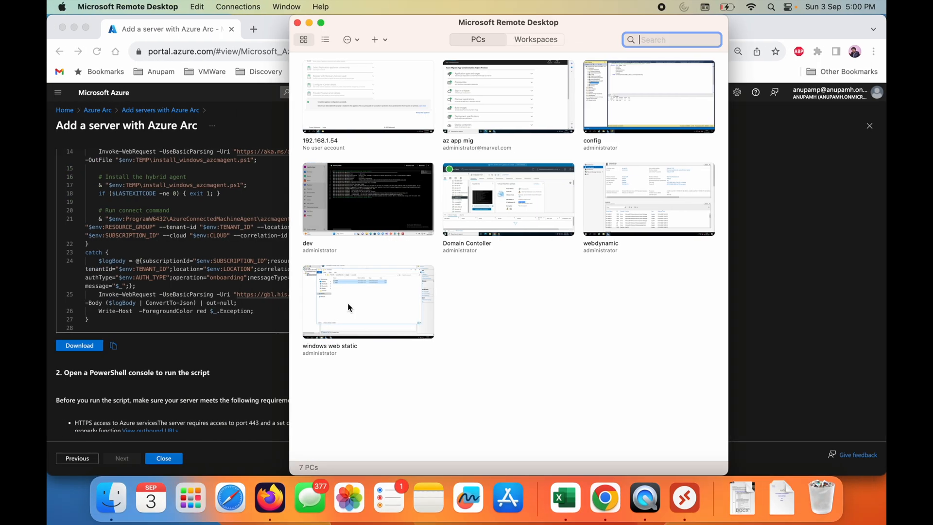
{"action": "left_click", "coordinate": [210, 315]}
{"action": "scroll", "coordinate": [267, 365], "scroll_direction": "down", "scroll_amount": 2}
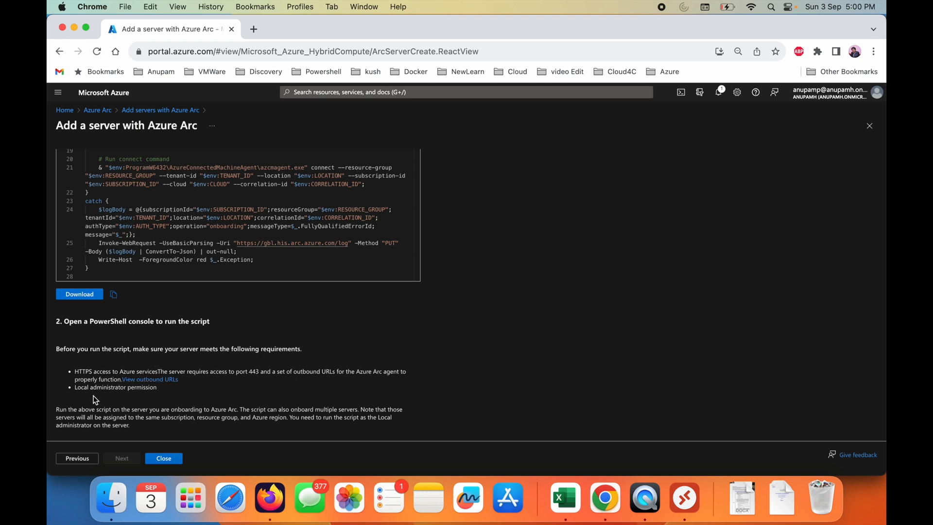
{"action": "scroll", "coordinate": [229, 387], "scroll_direction": "down", "scroll_amount": 3}
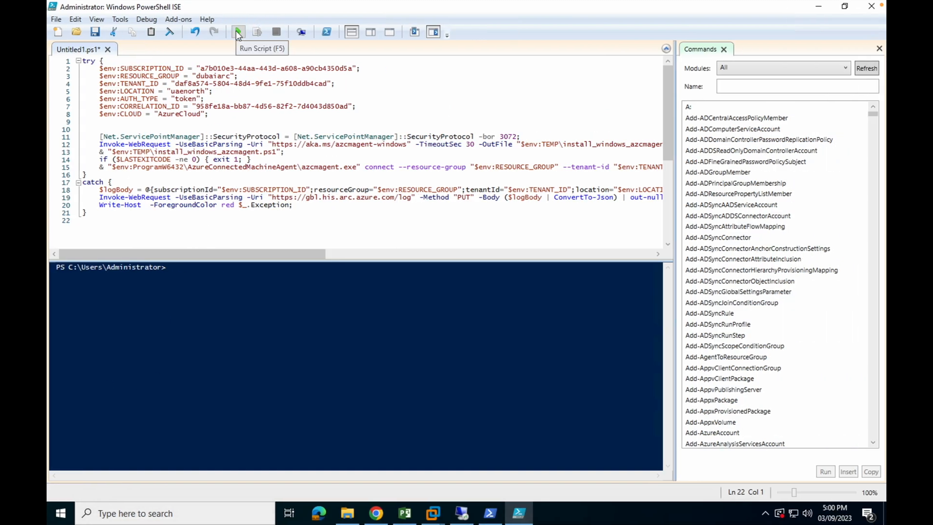
- Run the onboarding script, authenticate to Azure in the browser with the account password, and return to PowerShell ISE
{"action": "left_click", "coordinate": [237, 32]}
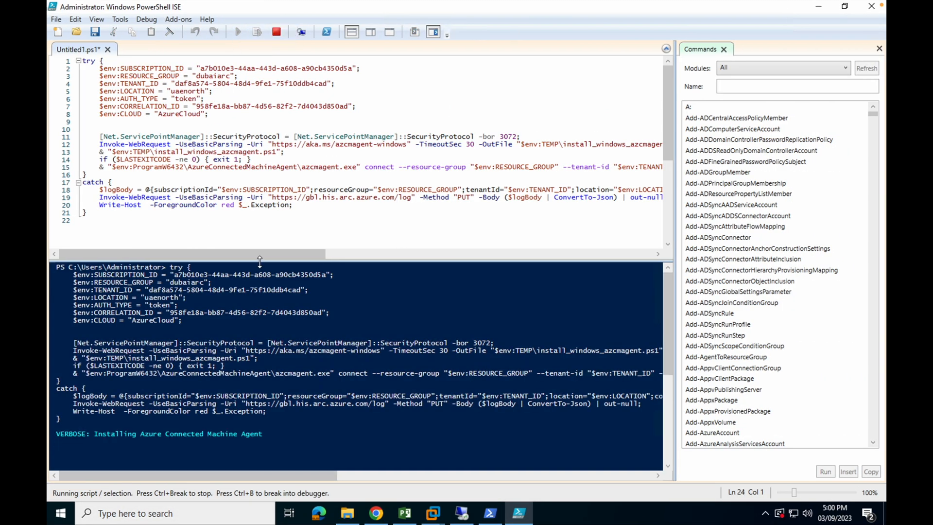
{"action": "left_click_drag", "start_coordinate": [260, 261], "coordinate": [262, 172]}
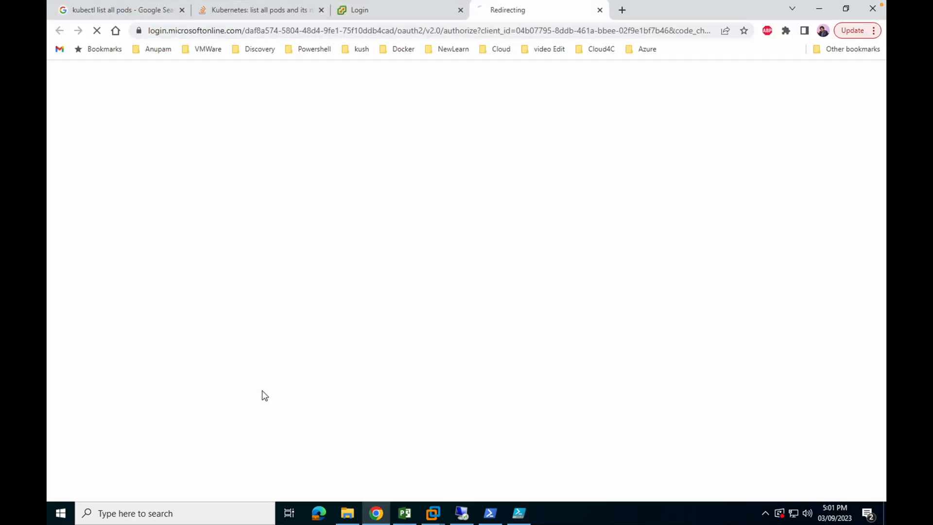
{"action": "key", "text": "Return"}
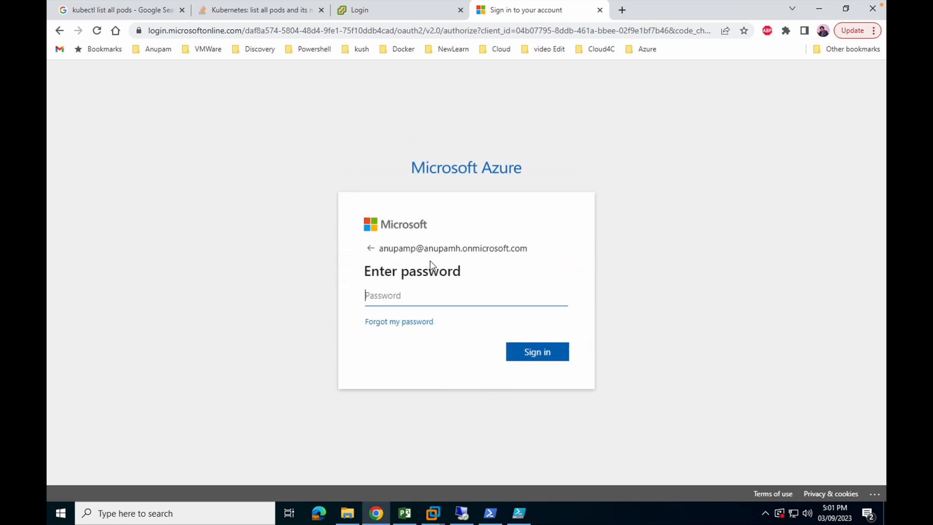
{"action": "type", "text": "p•••••••"}
{"action": "key", "text": "Return"}
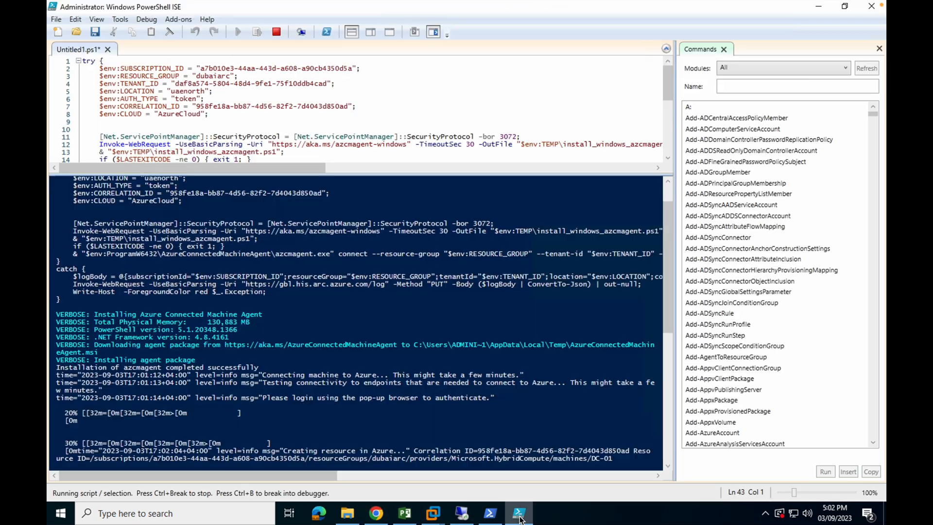
{"action": "left_click", "coordinate": [519, 513]}
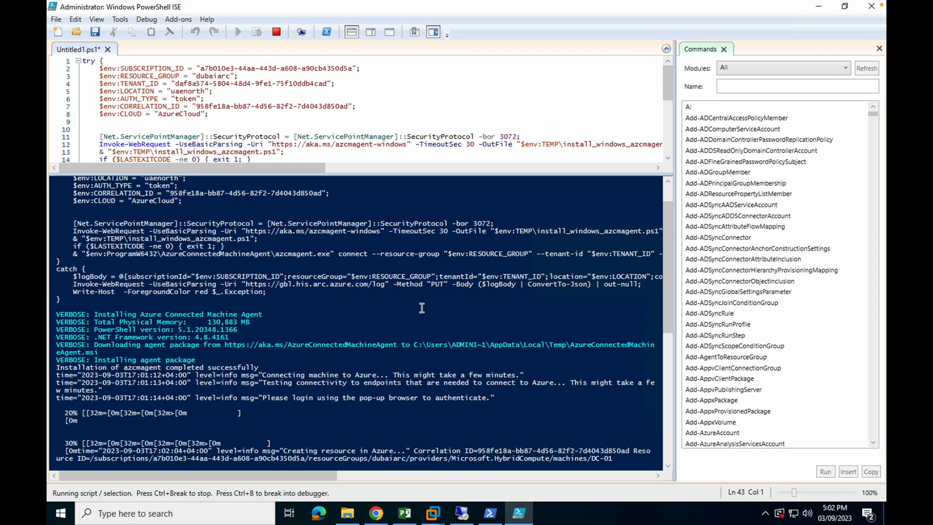
- Open Programs and Features with appwiz.cpl and check the installed programs for Azure Connected Machine Agent
{"action": "right_click", "coordinate": [60, 513]}
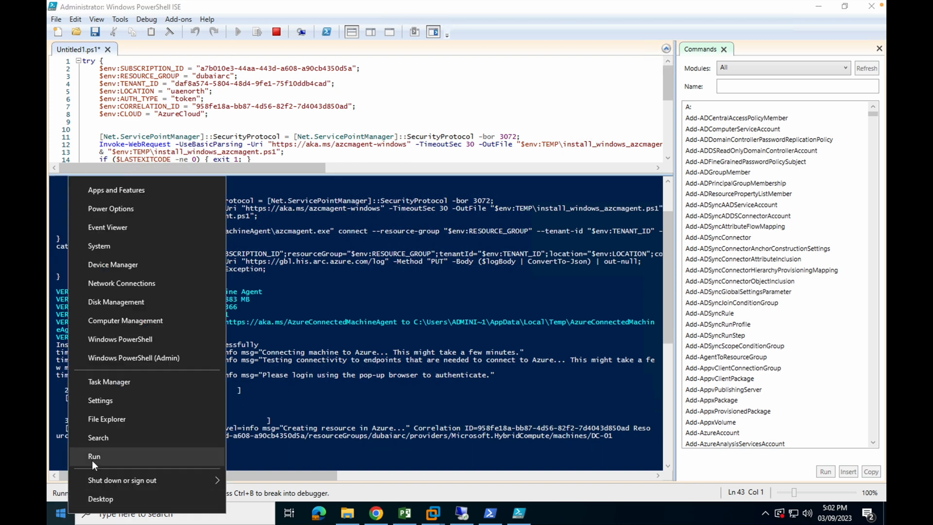
{"action": "left_click", "coordinate": [94, 463]}
{"action": "type", "text": "appwiz.cpl"}
{"action": "key", "text": "Return"}
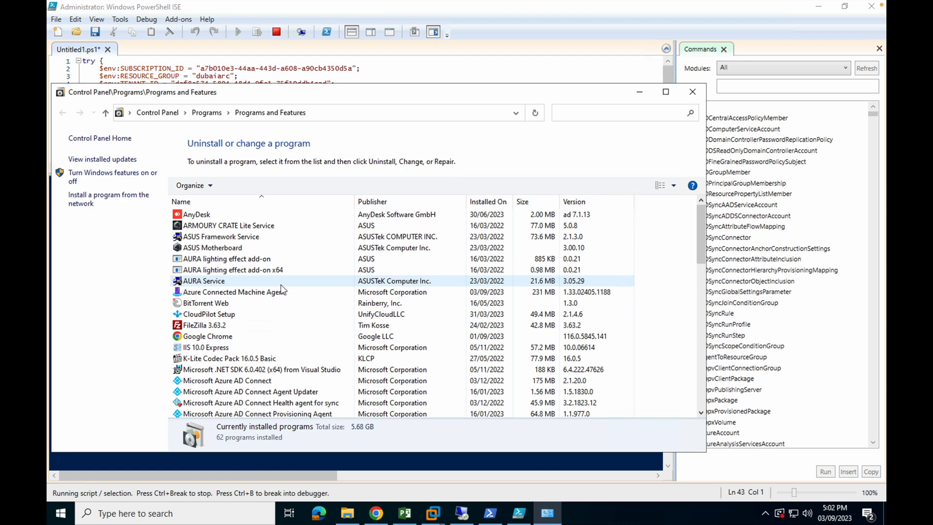
{"action": "scroll", "coordinate": [281, 289], "scroll_direction": "down", "scroll_amount": 3}
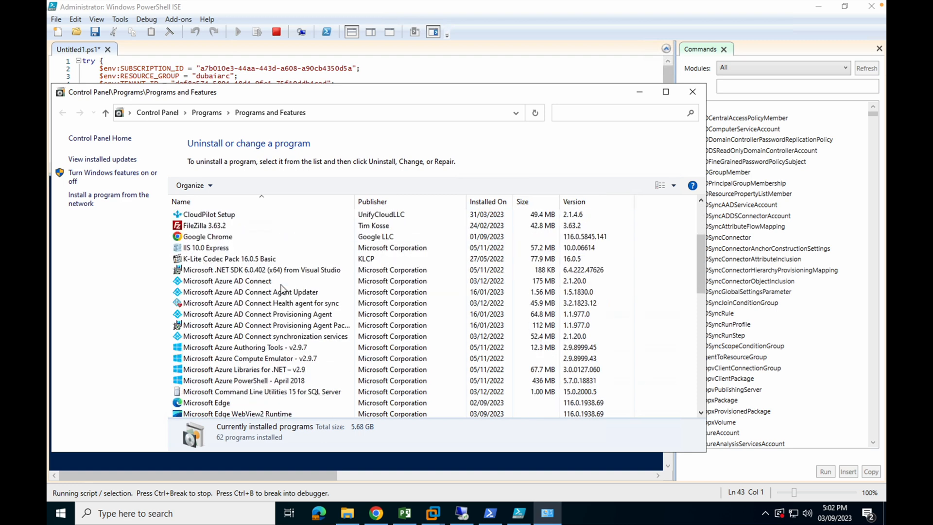
{"action": "scroll", "coordinate": [281, 290], "scroll_direction": "up", "scroll_amount": 3}
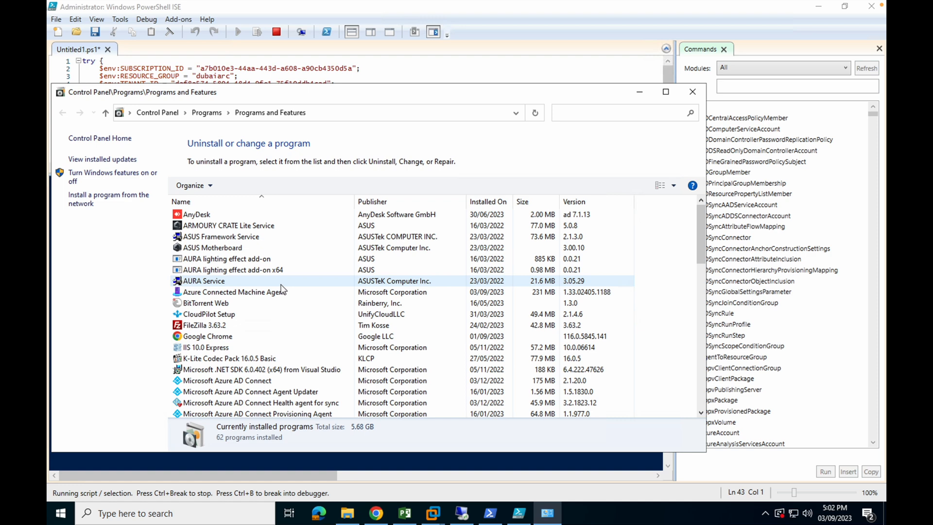
{"action": "left_click", "coordinate": [281, 291]}
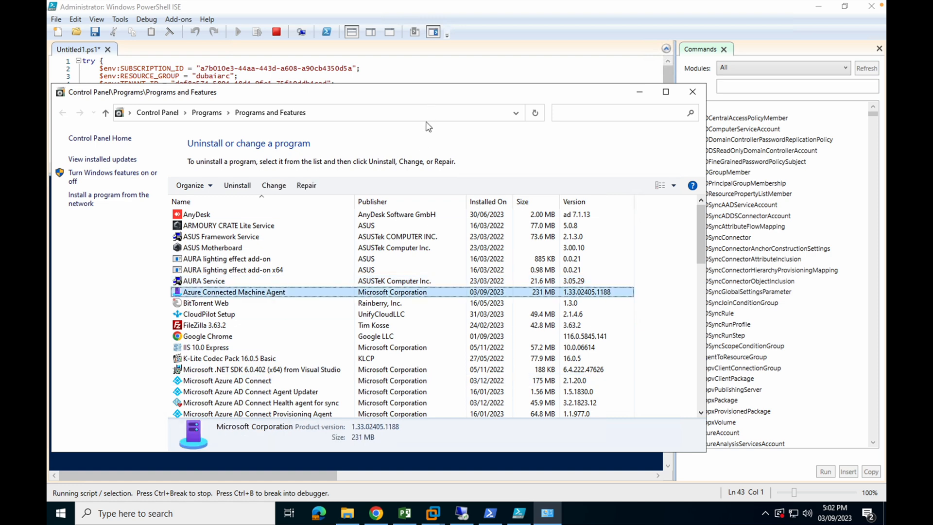
- Return to the script output in PowerShell ISE and copy the machine overview page URL
{"action": "left_click", "coordinate": [435, 68]}
{"action": "scroll", "coordinate": [354, 361], "scroll_direction": "down", "scroll_amount": 2}
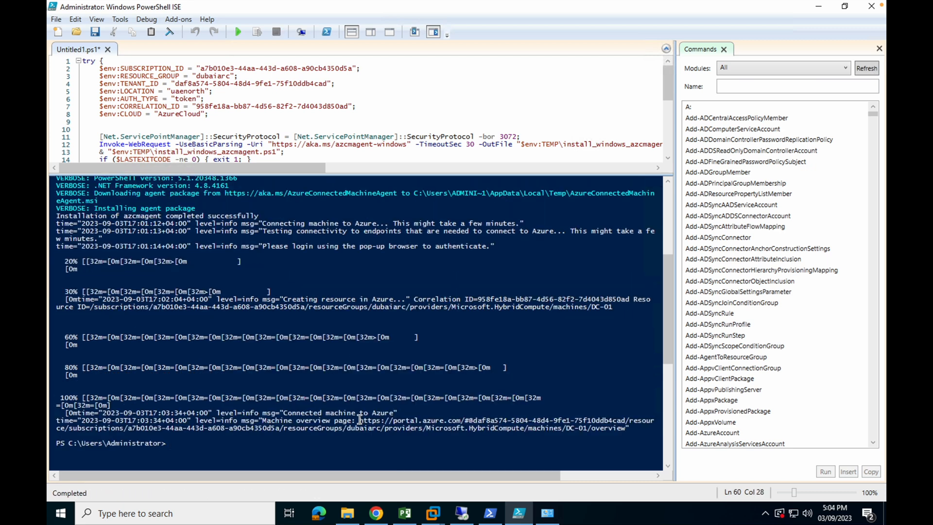
{"action": "left_click_drag", "start_coordinate": [359, 421], "coordinate": [627, 429]}
{"action": "right_click", "coordinate": [492, 420]}
{"action": "left_click", "coordinate": [516, 438]}
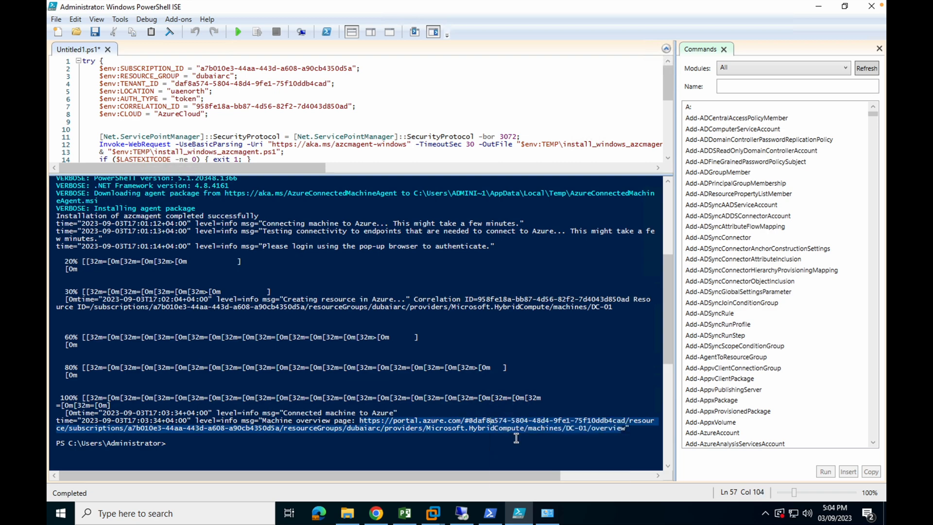
- Switch to Chrome on the Mac, load the copied URL with the onmicrosoft account, close the My Account page and review DC-01's overview
{"action": "key", "text": "ctrl+Left"}
{"action": "left_click", "coordinate": [392, 31]}
{"action": "key", "text": "super+v"}
{"action": "key", "text": "Return"}
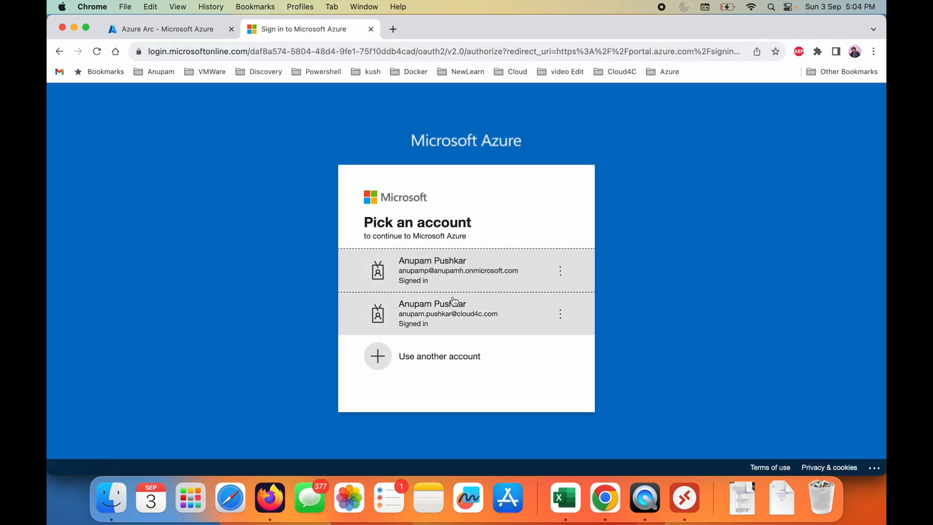
{"action": "left_click", "coordinate": [371, 30]}
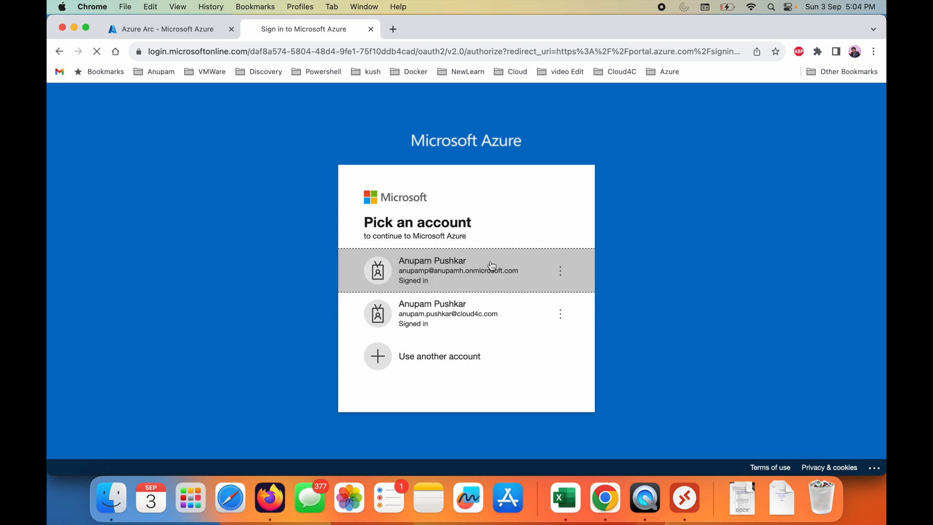
{"action": "left_click", "coordinate": [492, 266]}
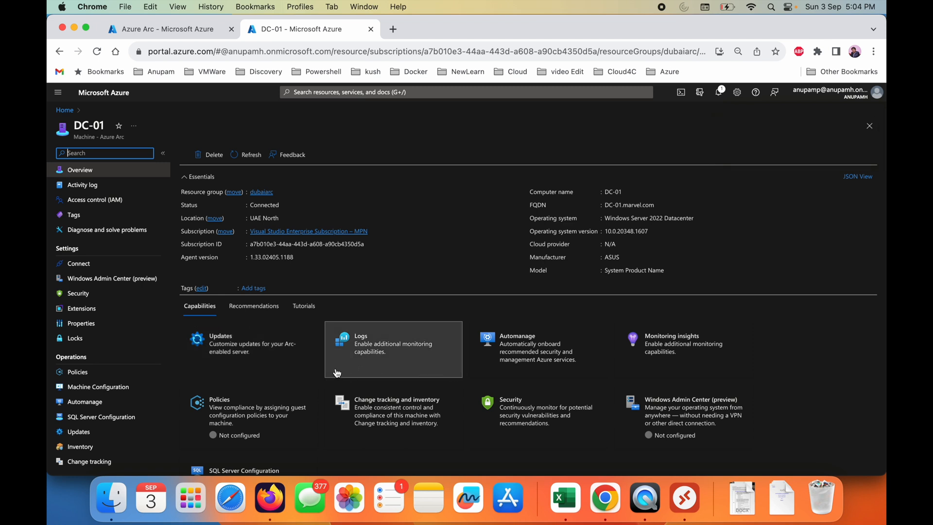
{"action": "scroll", "coordinate": [338, 409], "scroll_direction": "down", "scroll_amount": 2}
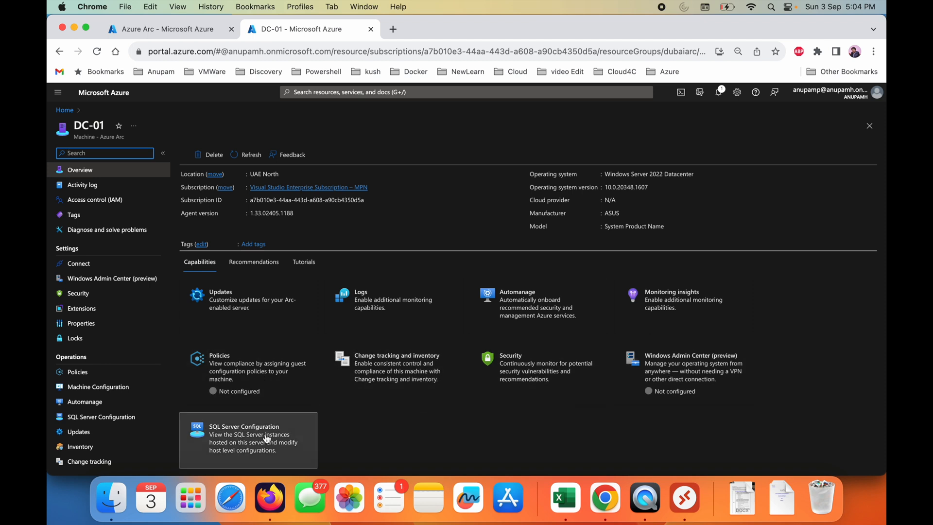
{"action": "scroll", "coordinate": [328, 337], "scroll_direction": "up", "scroll_amount": 2}
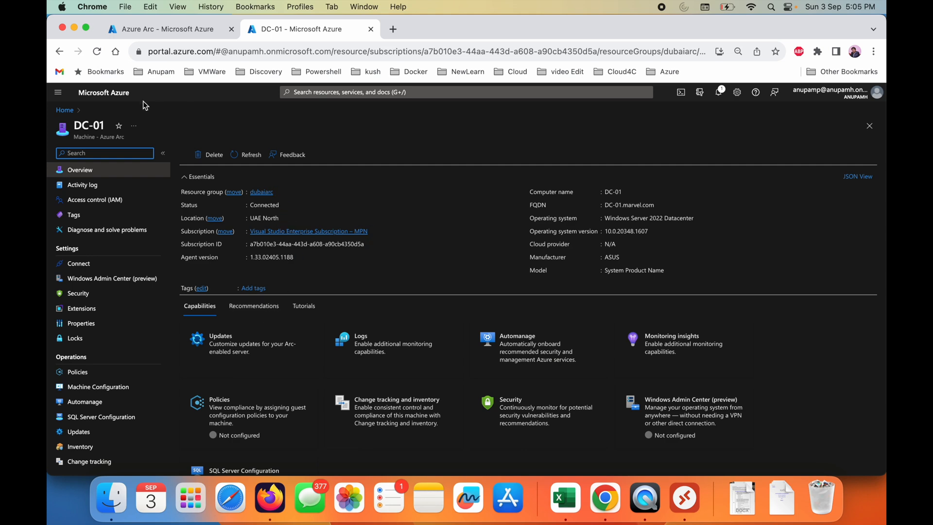
- Set up Windows Admin Center (preview) for DC-01 and install it with listening port 6516
{"action": "left_click", "coordinate": [197, 28]}
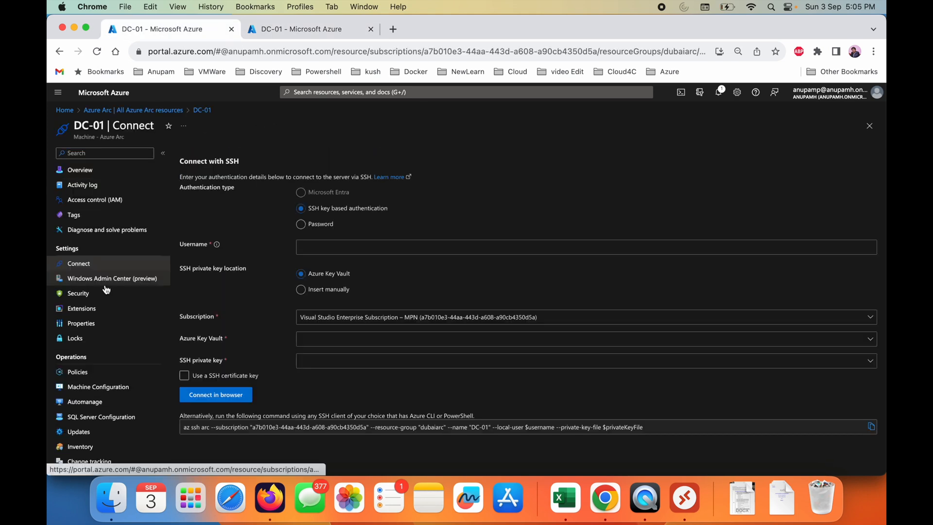
{"action": "left_click", "coordinate": [106, 282]}
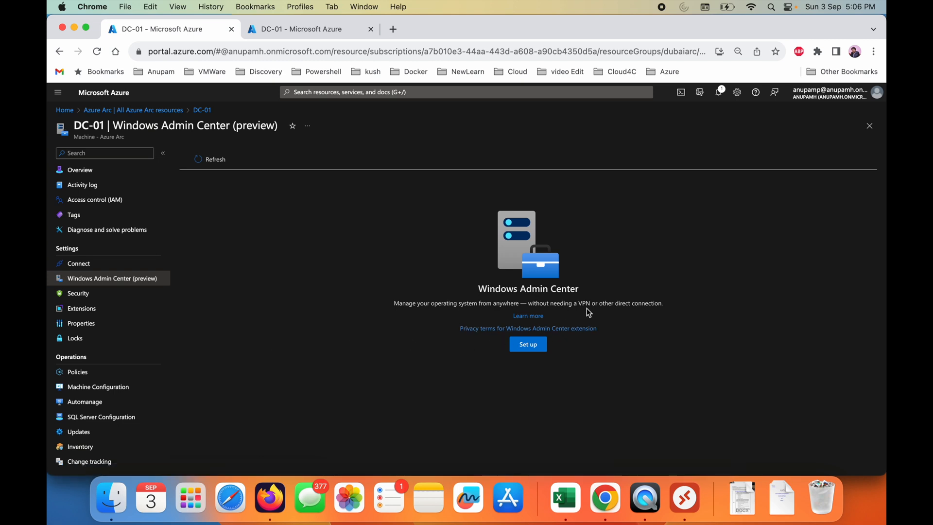
{"action": "left_click", "coordinate": [529, 348]}
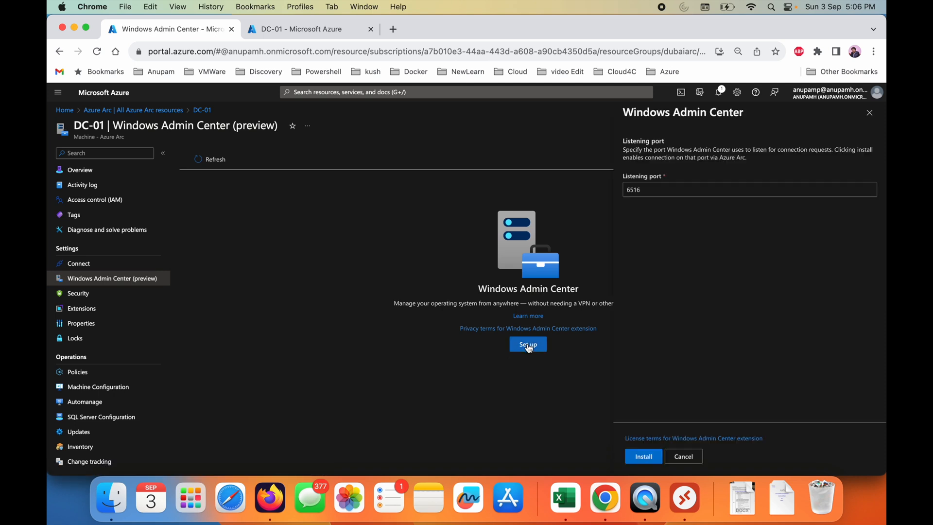
{"action": "left_click", "coordinate": [644, 457]}
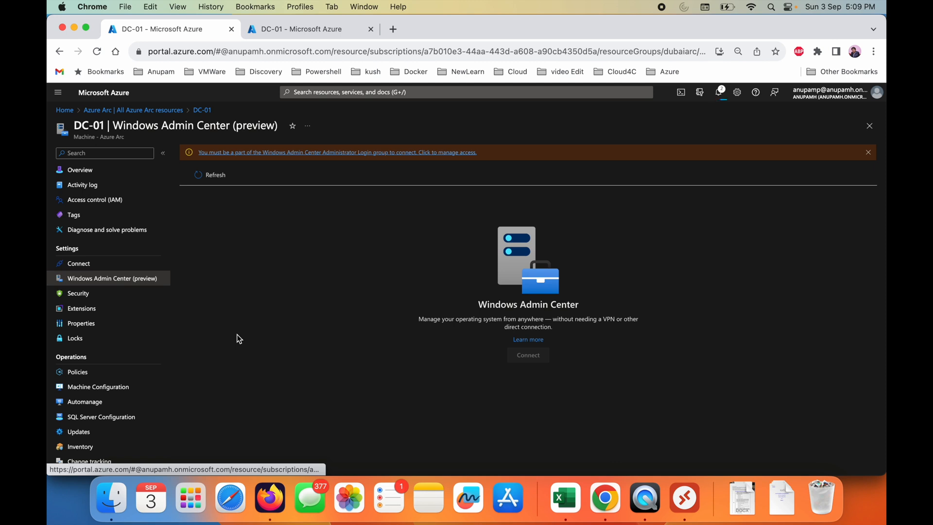
- Open DC-01's access control from the Windows Admin Center access notice and look at the role assignments
{"action": "left_click", "coordinate": [354, 152]}
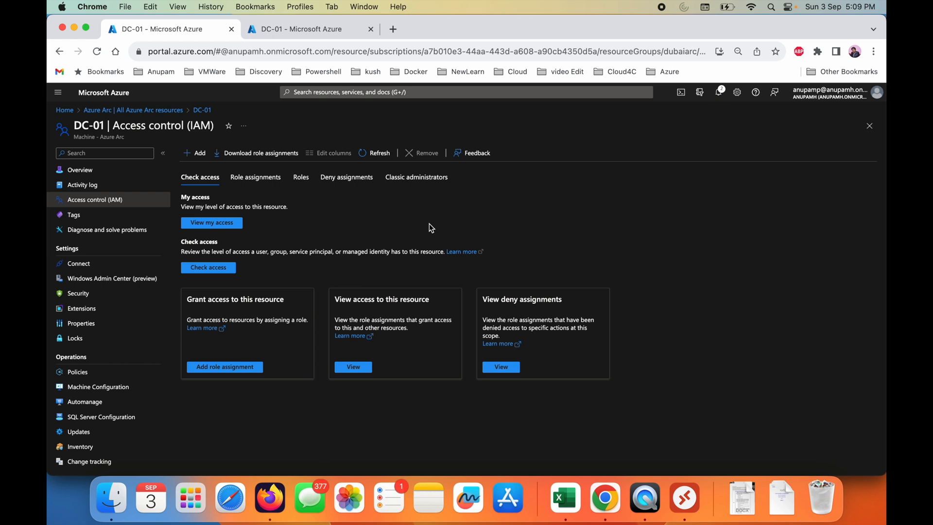
{"action": "left_click", "coordinate": [263, 180]}
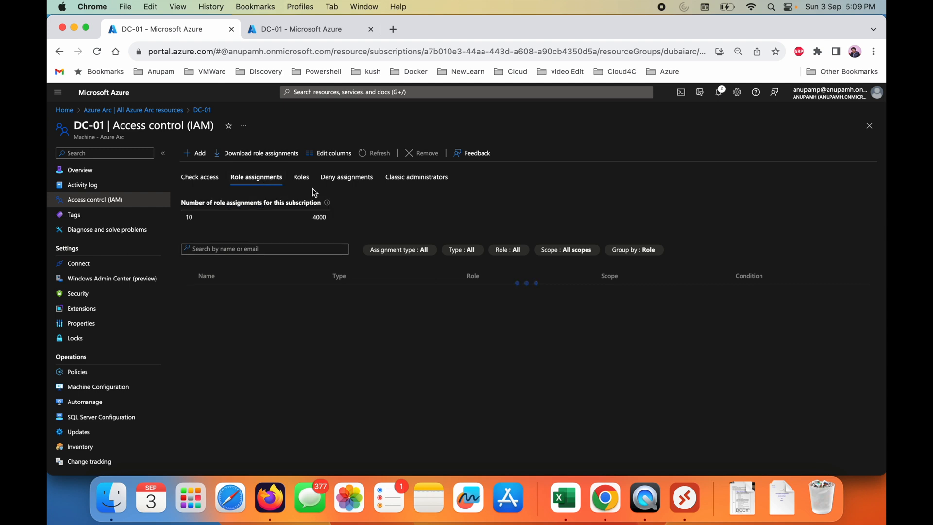
{"action": "left_click", "coordinate": [194, 176]}
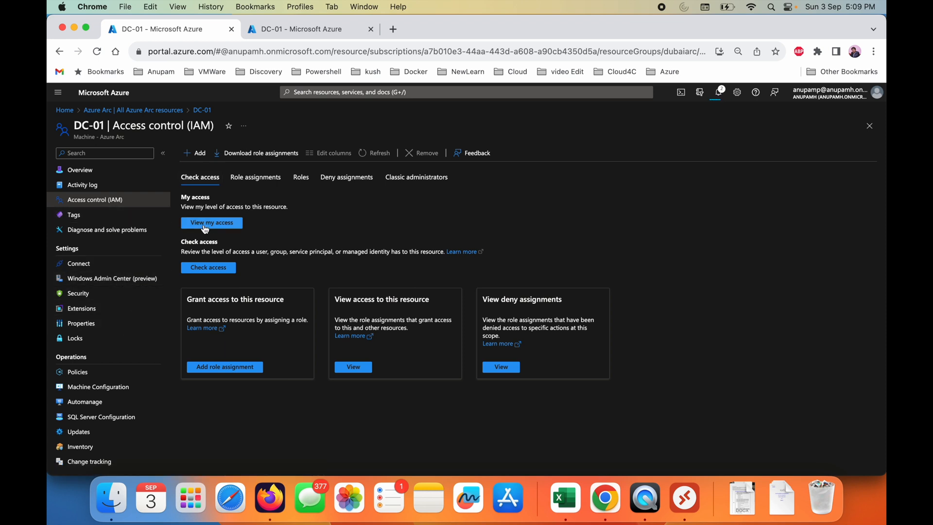
- Start a new role assignment for DC-01, search the roles for adminis and choose Virtual Machine Administrator Login
{"action": "left_click", "coordinate": [195, 154]}
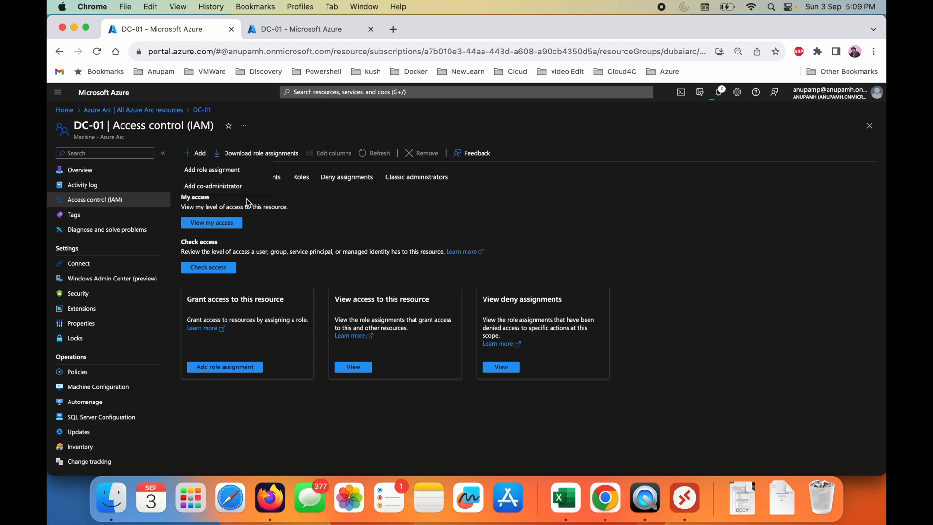
{"action": "left_click", "coordinate": [225, 170]}
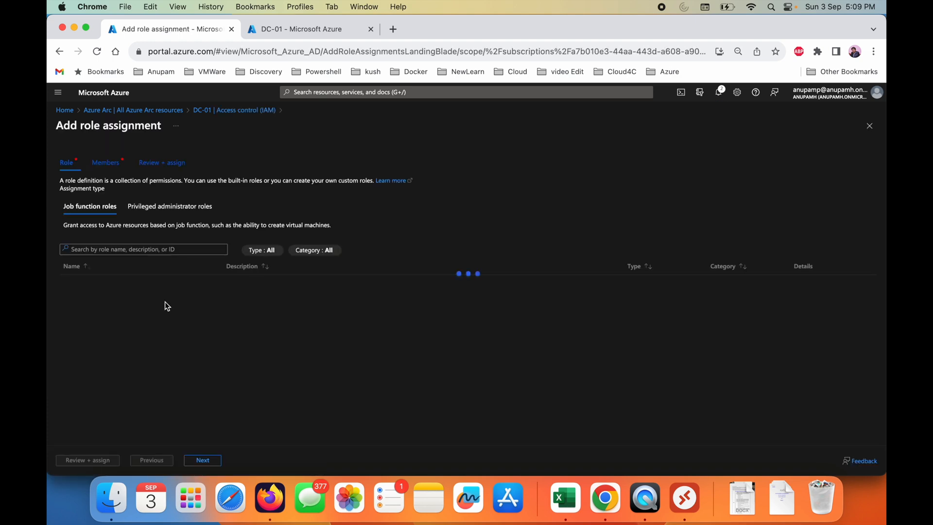
{"action": "scroll", "coordinate": [125, 373], "scroll_direction": "down", "scroll_amount": 5}
{"action": "scroll", "coordinate": [124, 373], "scroll_direction": "up", "scroll_amount": 5}
{"action": "left_click", "coordinate": [132, 247]}
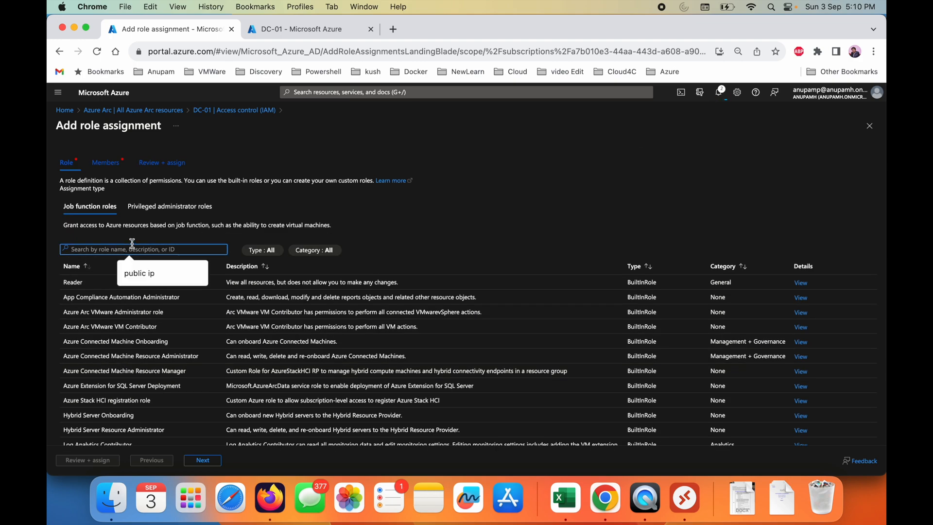
{"action": "type", "text": "adminis"}
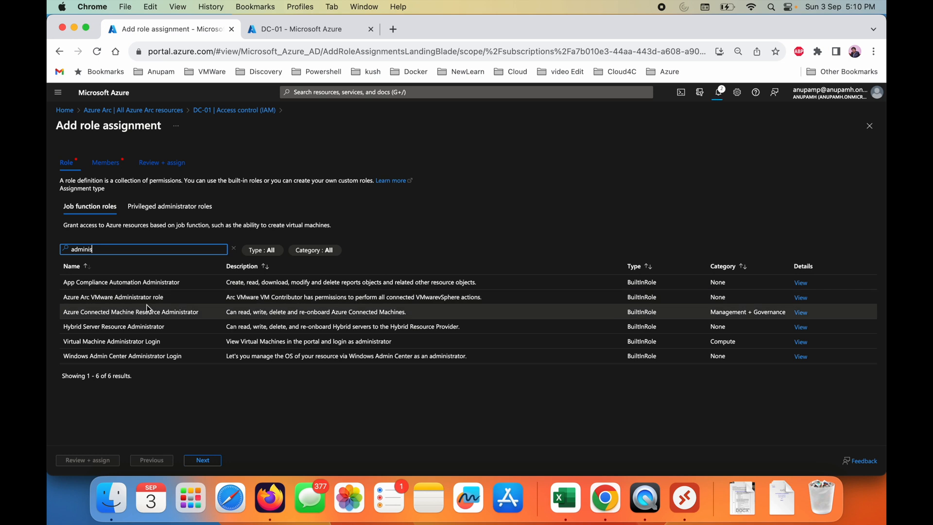
{"action": "left_click", "coordinate": [168, 342]}
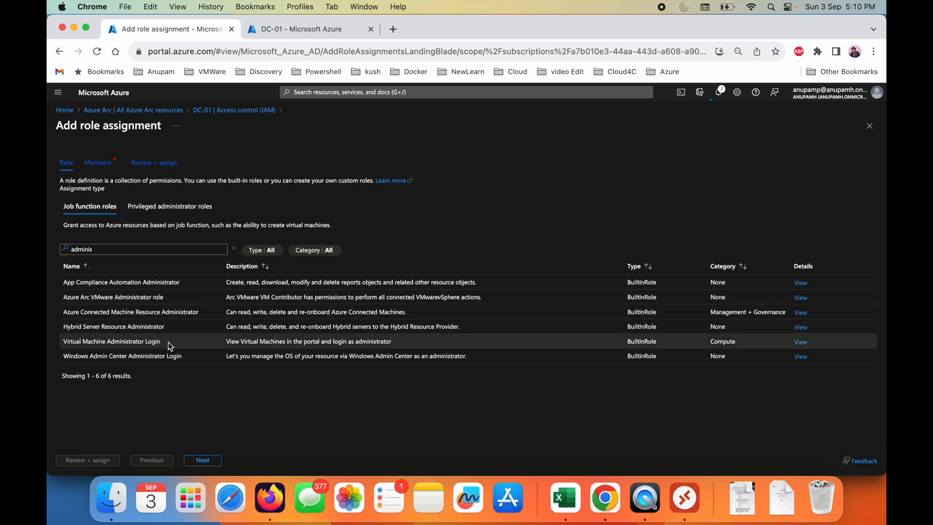
{"action": "left_click", "coordinate": [203, 460]}
- Find two user accounts by name, add them as members of the role assignment, and review and assign it
{"action": "left_click", "coordinate": [166, 238]}
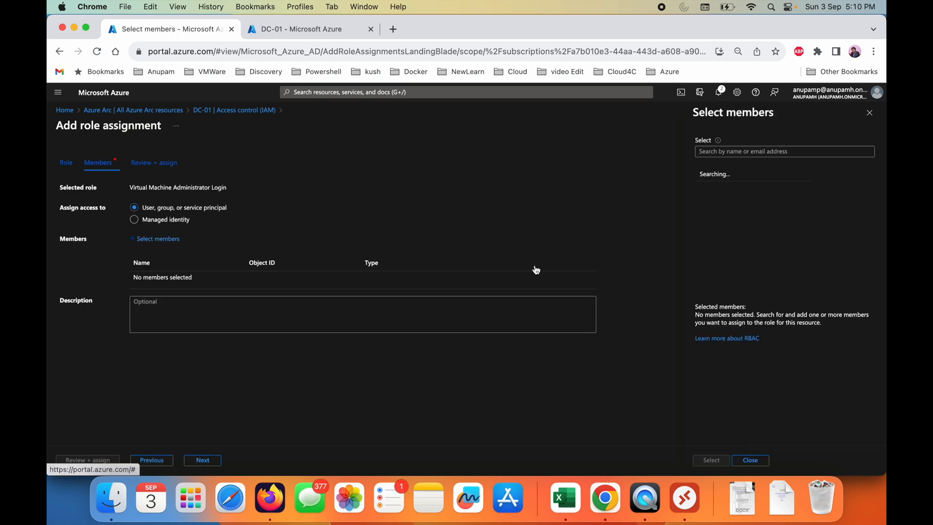
{"action": "type", "text": "anupap"}
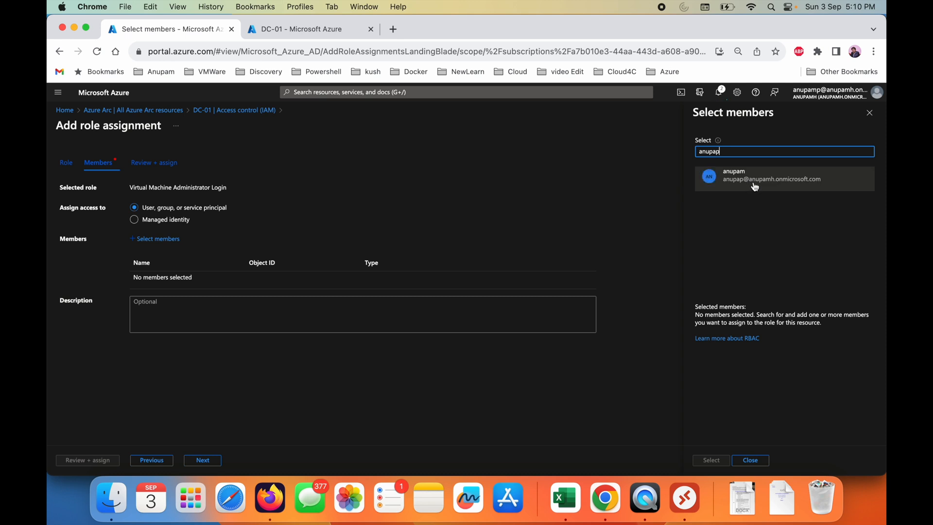
{"action": "left_click", "coordinate": [754, 187]}
{"action": "left_click", "coordinate": [736, 152]}
{"action": "key", "text": "BackSpace"}
{"action": "left_click", "coordinate": [743, 214]}
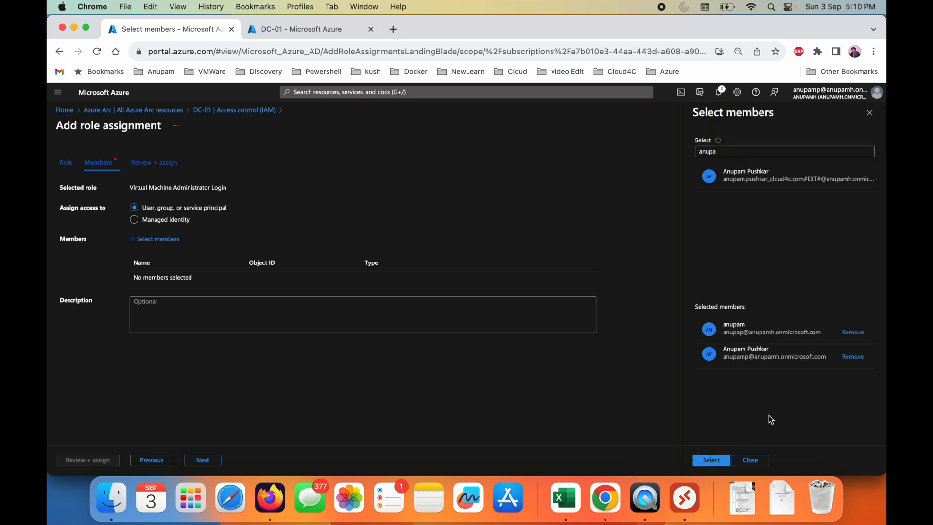
{"action": "left_click", "coordinate": [712, 460]}
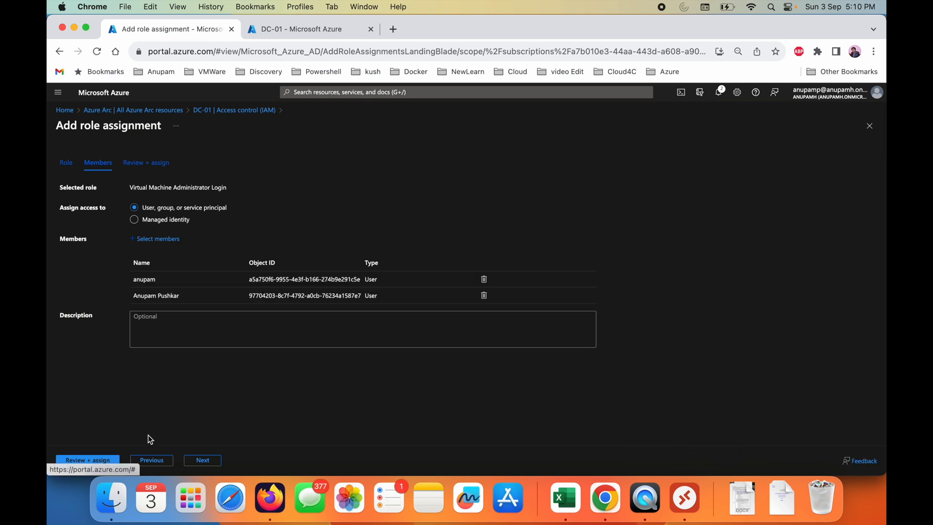
{"action": "left_click", "coordinate": [202, 460]}
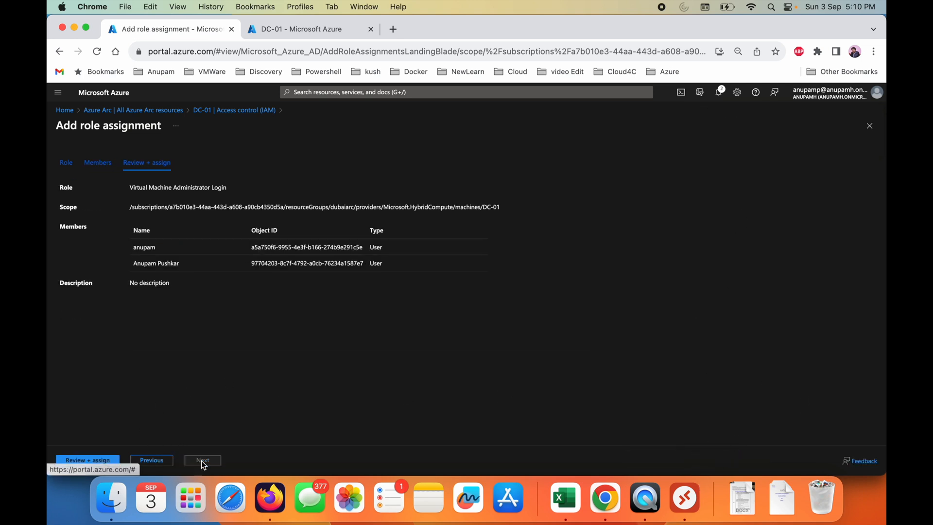
{"action": "left_click", "coordinate": [94, 460]}
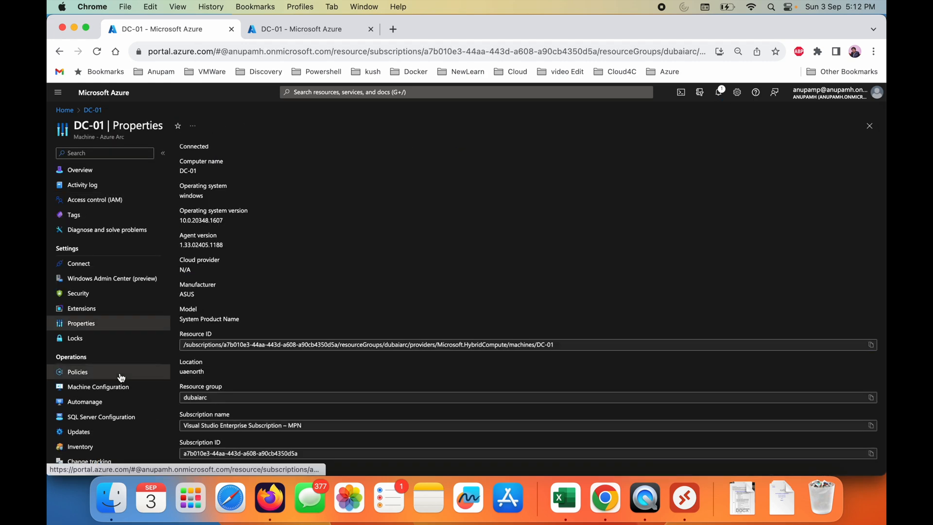
- Open DC-01's policies to view its compliance
{"action": "left_click", "coordinate": [77, 371]}
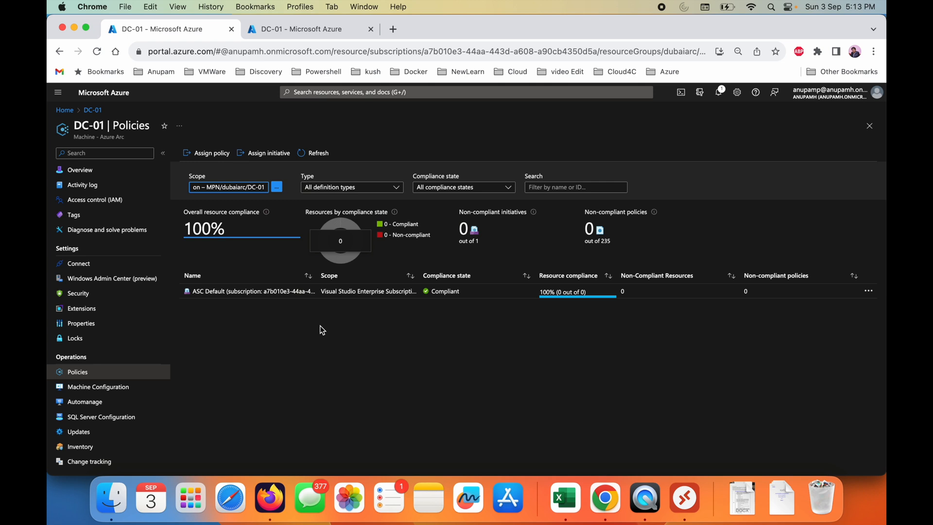
- Open DC-01's machine configuration, look through the custom configuration form's basics, and return to the configuration list without creating one
{"action": "left_click", "coordinate": [139, 389]}
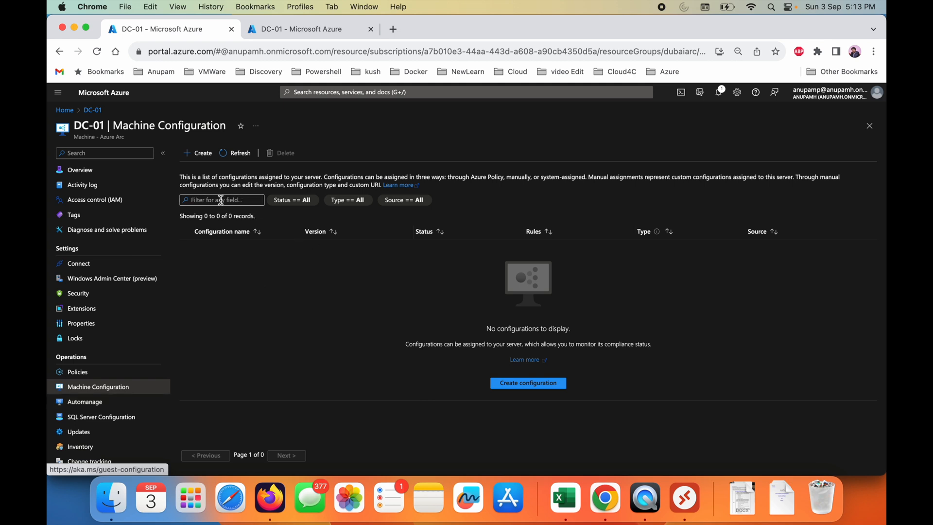
{"action": "left_click", "coordinate": [531, 385]}
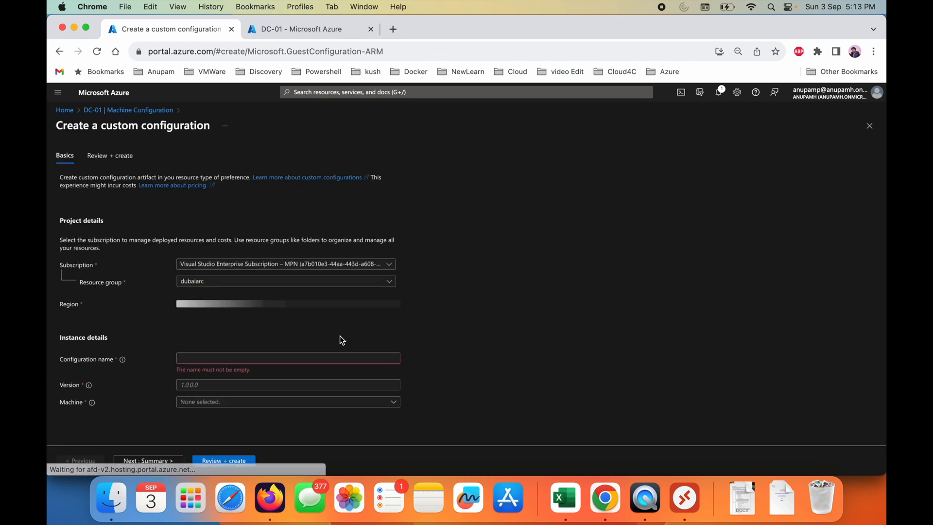
{"action": "left_click", "coordinate": [323, 363]}
{"action": "scroll", "coordinate": [322, 361], "scroll_direction": "down", "scroll_amount": 3}
{"action": "scroll", "coordinate": [322, 362], "scroll_direction": "up", "scroll_amount": 3}
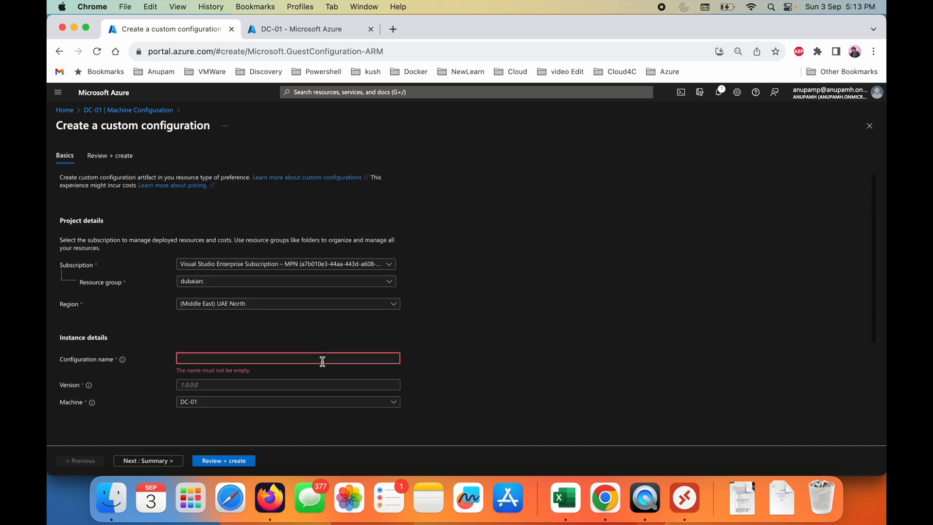
{"action": "scroll", "coordinate": [323, 362], "scroll_direction": "down", "scroll_amount": 5}
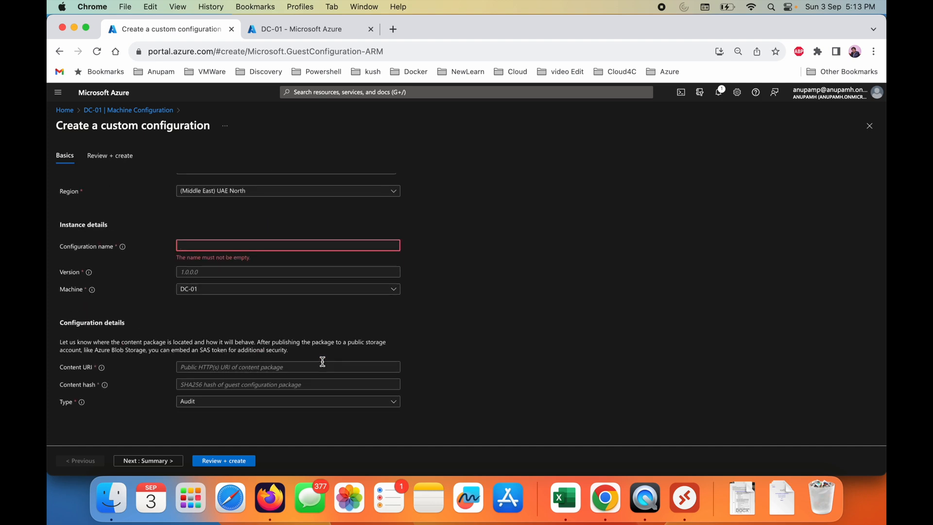
{"action": "scroll", "coordinate": [321, 358], "scroll_direction": "up", "scroll_amount": 3}
{"action": "left_click", "coordinate": [141, 110]}
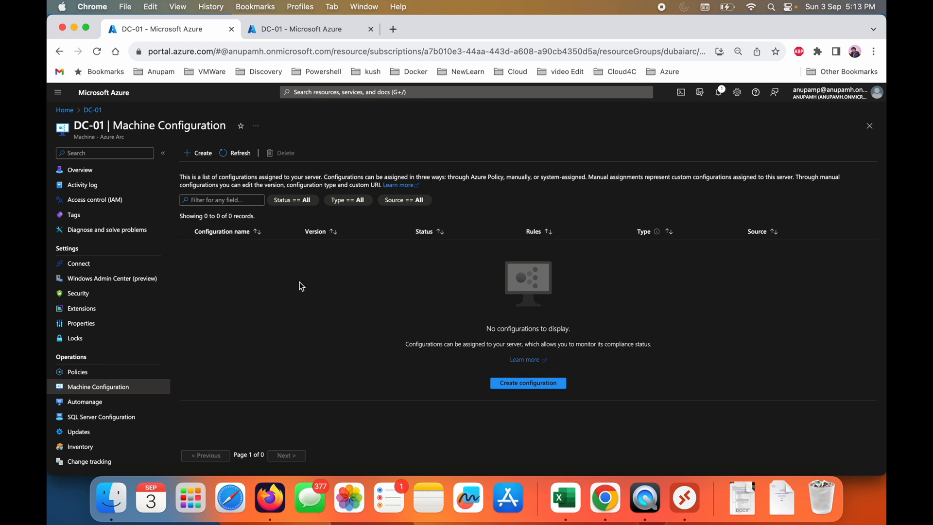
- View DC-01's Automanage configuration profiles and the guest and host OS update options under Updates
{"action": "left_click", "coordinate": [114, 401]}
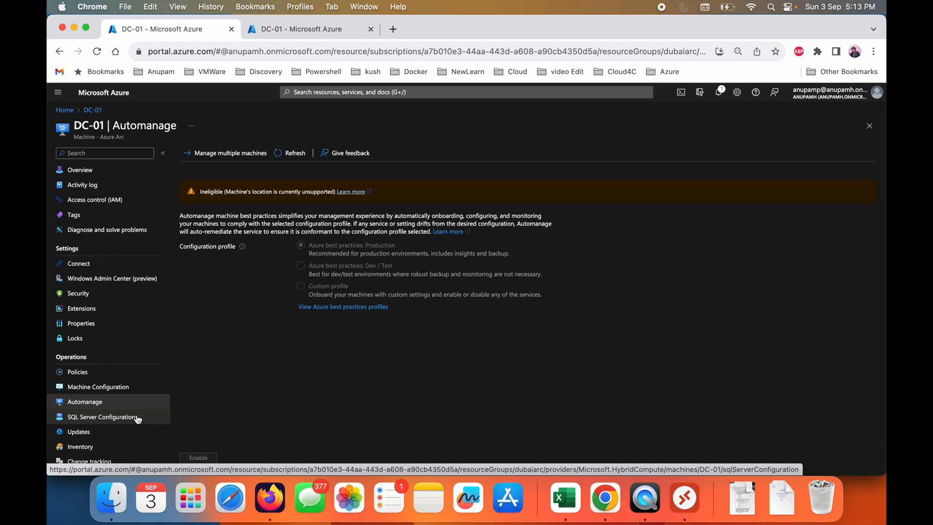
{"action": "scroll", "coordinate": [138, 420], "scroll_direction": "down", "scroll_amount": 3}
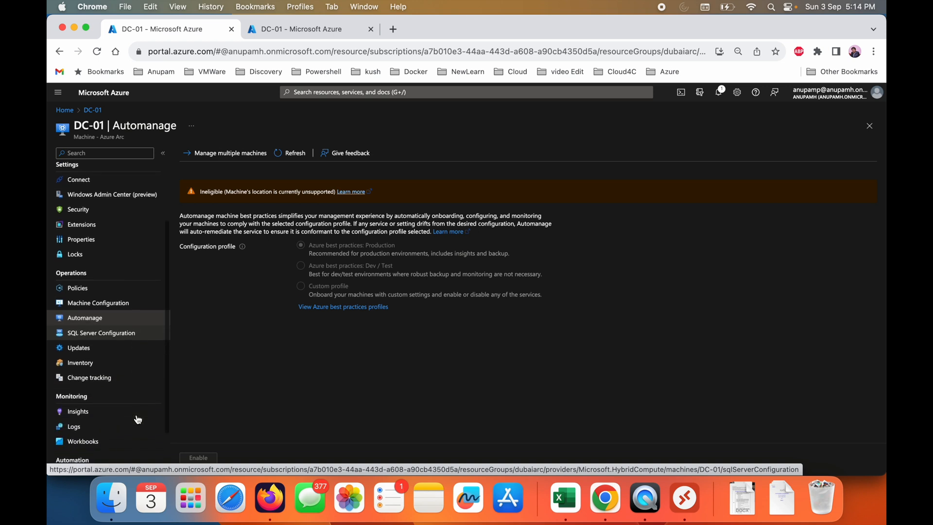
{"action": "left_click", "coordinate": [118, 348]}
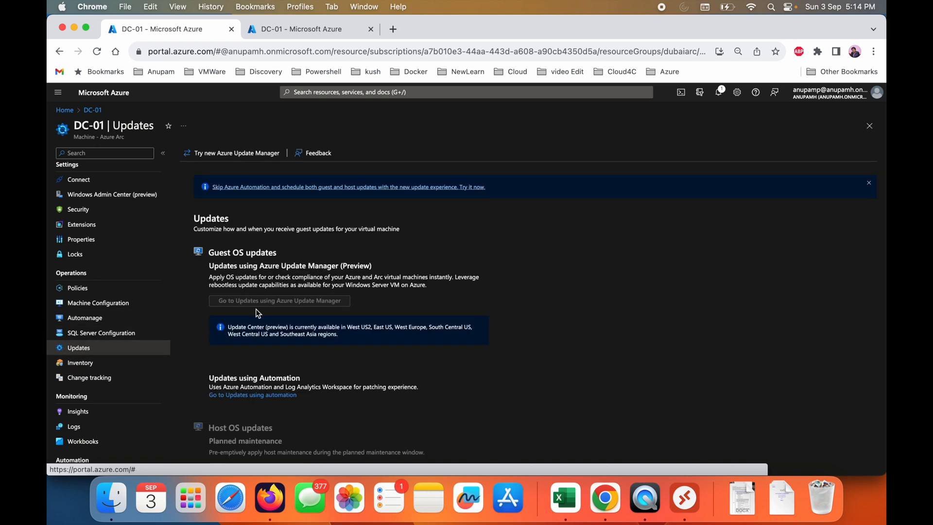
{"action": "scroll", "coordinate": [386, 348], "scroll_direction": "down", "scroll_amount": 2}
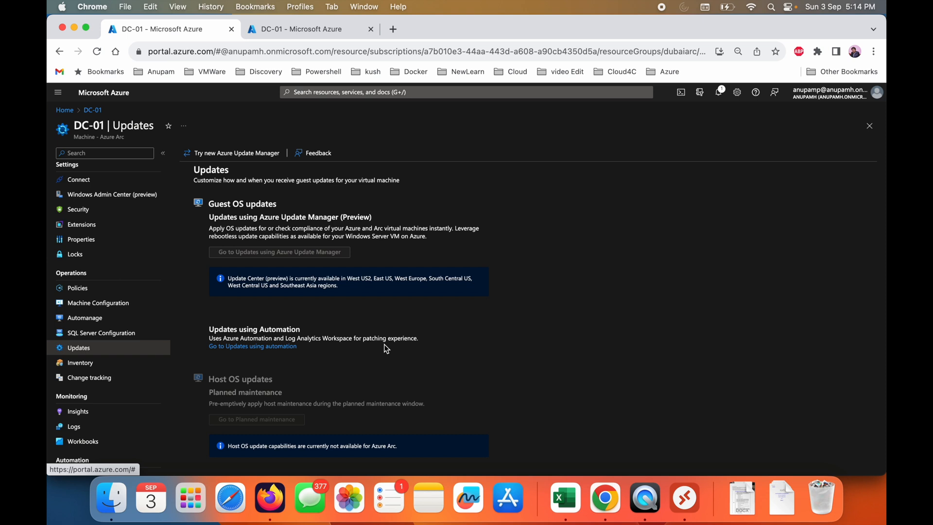
- Open DC-01's change tracking and its monitoring insights
{"action": "left_click", "coordinate": [109, 382]}
{"action": "scroll", "coordinate": [98, 409], "scroll_direction": "down", "scroll_amount": 3}
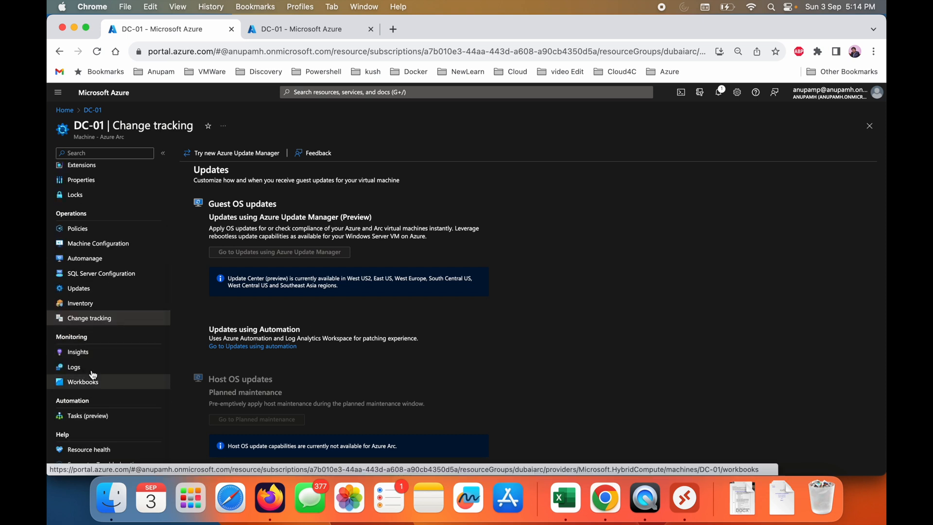
{"action": "left_click", "coordinate": [78, 352]}
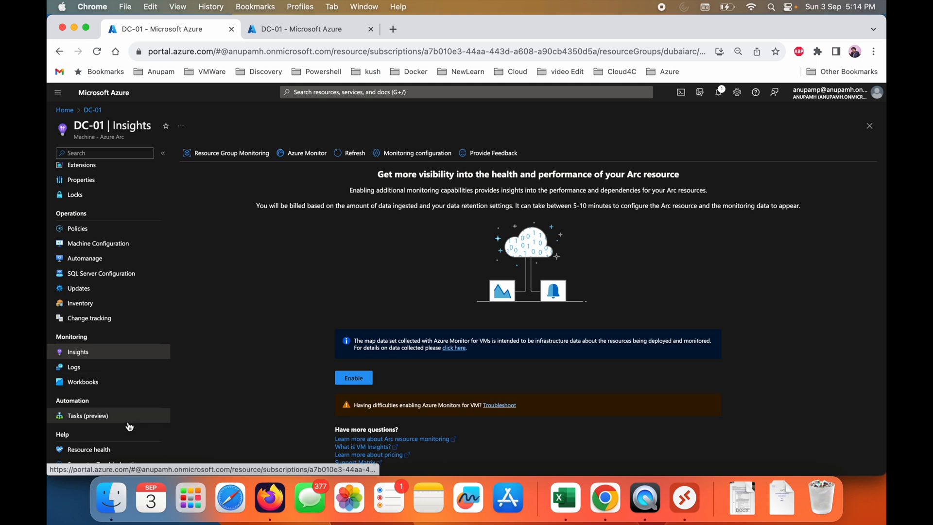
- Connect to DC-01 through Windows Admin Center and sign in with the username administrator and the account password
{"action": "scroll", "coordinate": [107, 232], "scroll_direction": "up", "scroll_amount": 2}
{"action": "scroll", "coordinate": [106, 231], "scroll_direction": "up", "scroll_amount": 2}
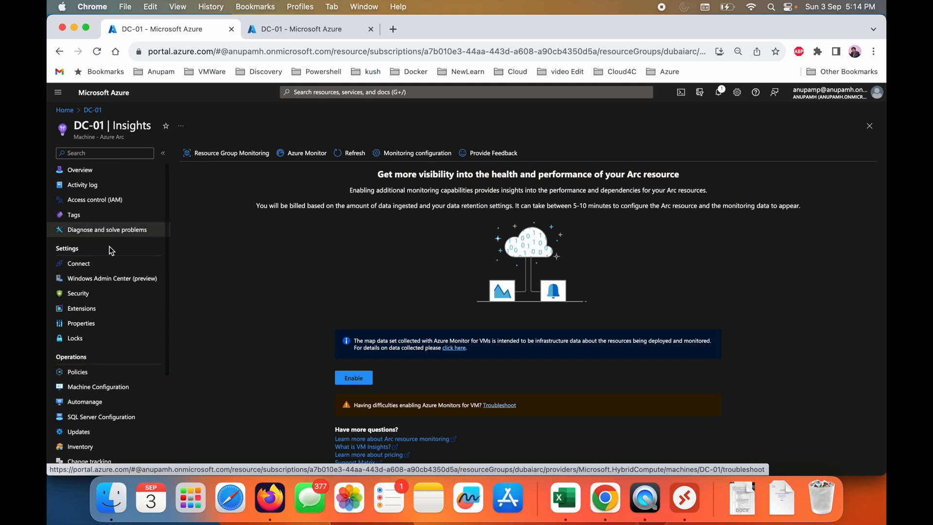
{"action": "left_click", "coordinate": [110, 278]}
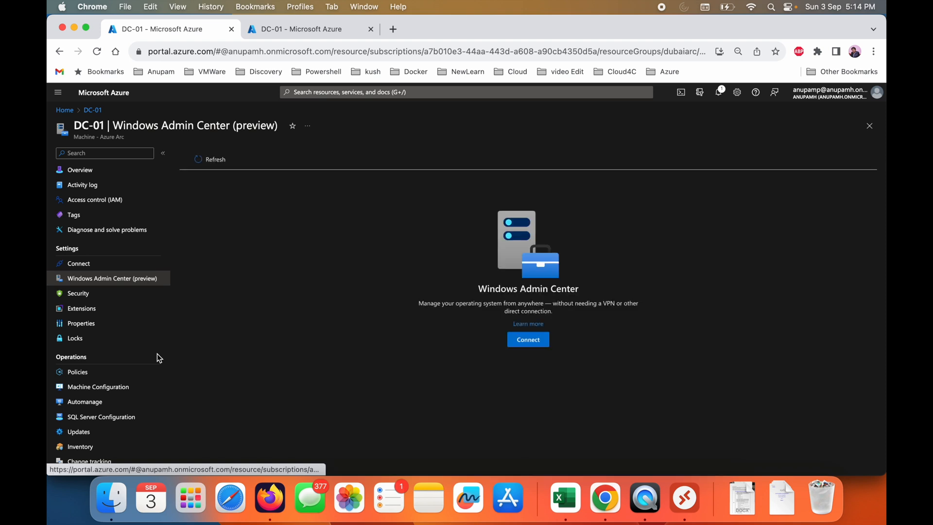
{"action": "left_click", "coordinate": [519, 341]}
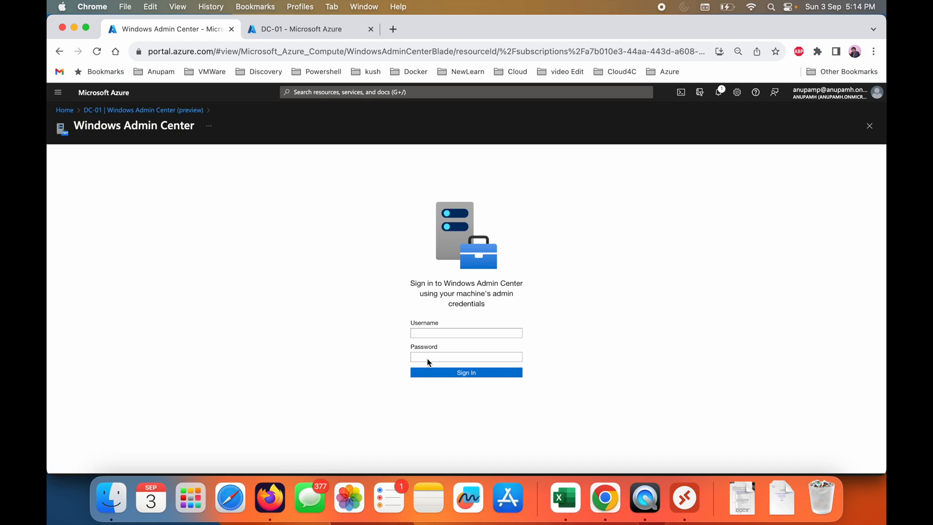
{"action": "left_click", "coordinate": [443, 333]}
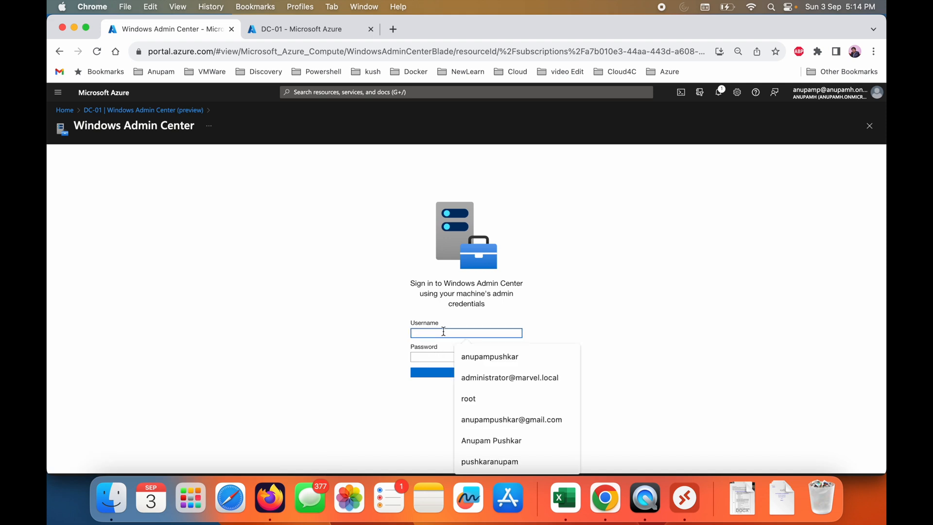
{"action": "type", "text": "administrator"}
{"action": "key", "text": "Tab"}
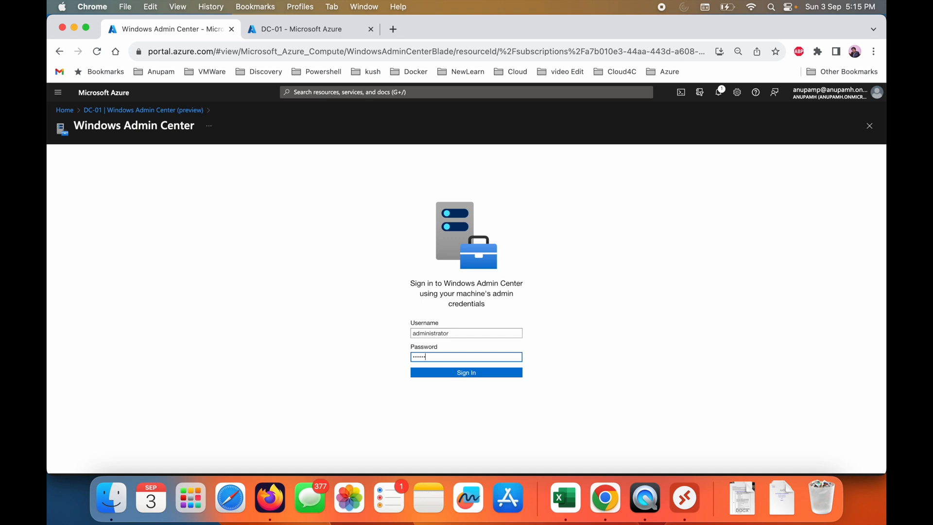
{"action": "left_click", "coordinate": [475, 372]}
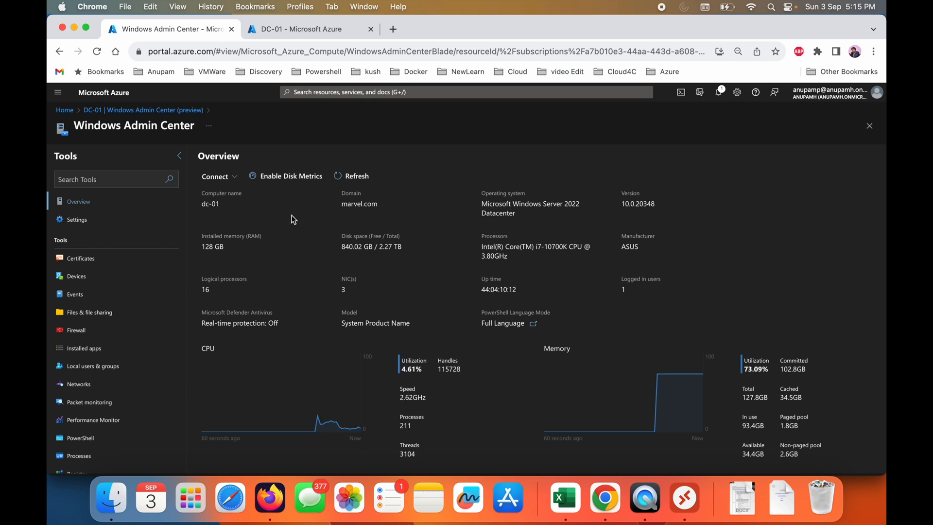
- Examine the server's overview, including its system details and the CPU, memory and Ethernet graphs
{"action": "scroll", "coordinate": [483, 369], "scroll_direction": "down", "scroll_amount": 3}
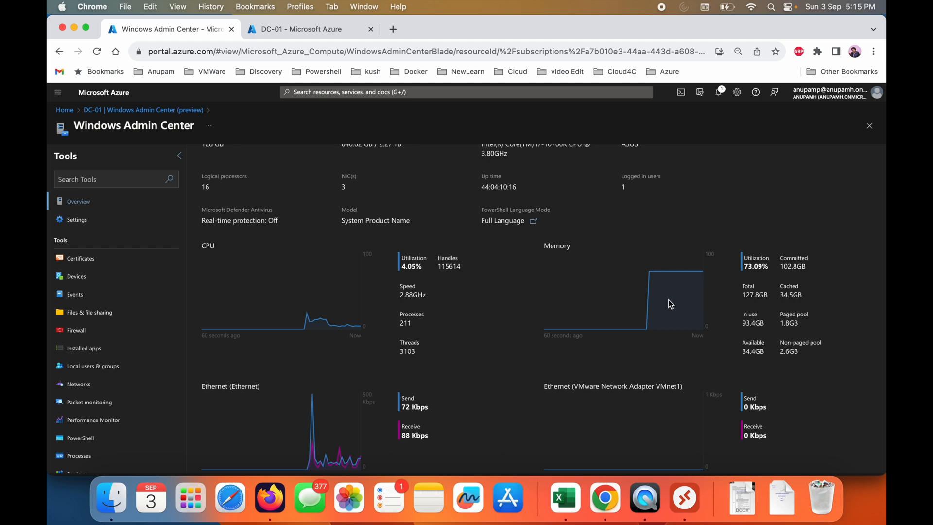
{"action": "scroll", "coordinate": [446, 370], "scroll_direction": "down", "scroll_amount": 5}
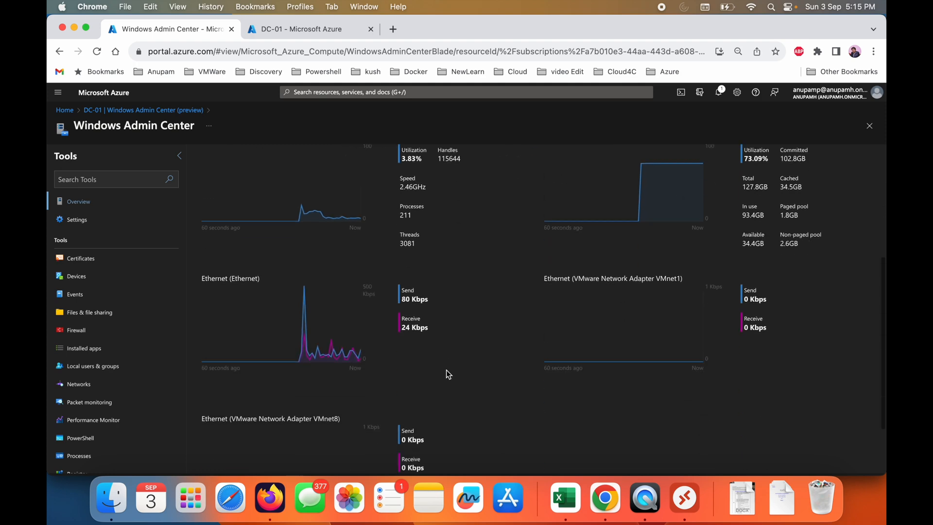
{"action": "scroll", "coordinate": [447, 373], "scroll_direction": "up", "scroll_amount": 5}
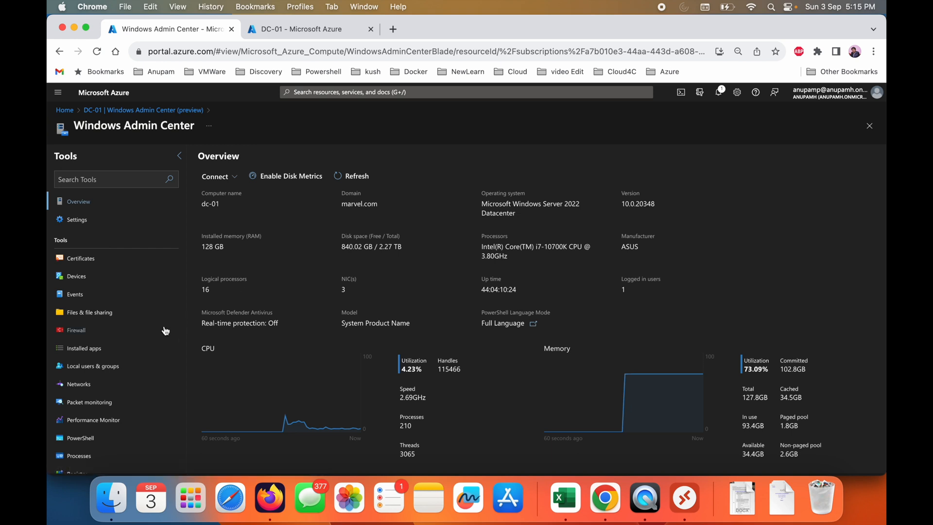
- Open the server's roles and features, look through the list, and briefly select and deselect Device Health Attestation
{"action": "scroll", "coordinate": [137, 384], "scroll_direction": "down", "scroll_amount": 2}
{"action": "scroll", "coordinate": [136, 384], "scroll_direction": "down", "scroll_amount": 4}
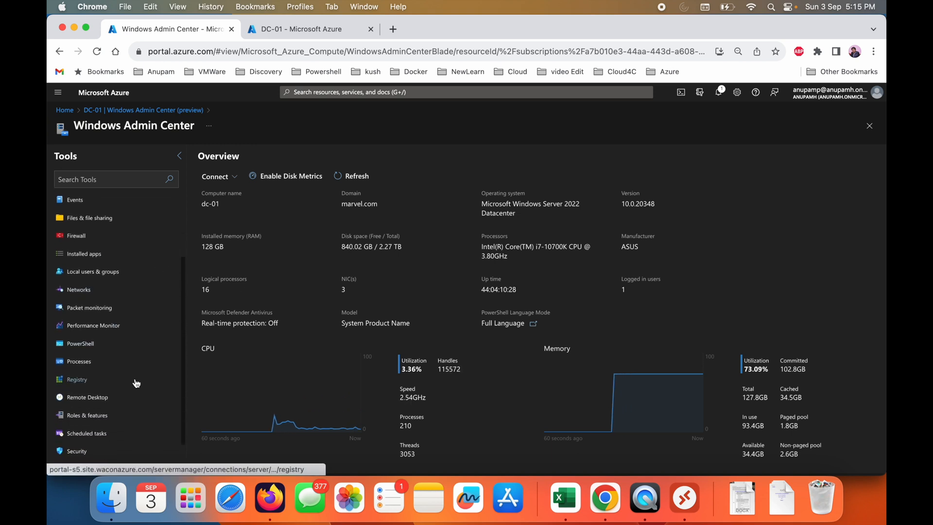
{"action": "left_click", "coordinate": [136, 384]}
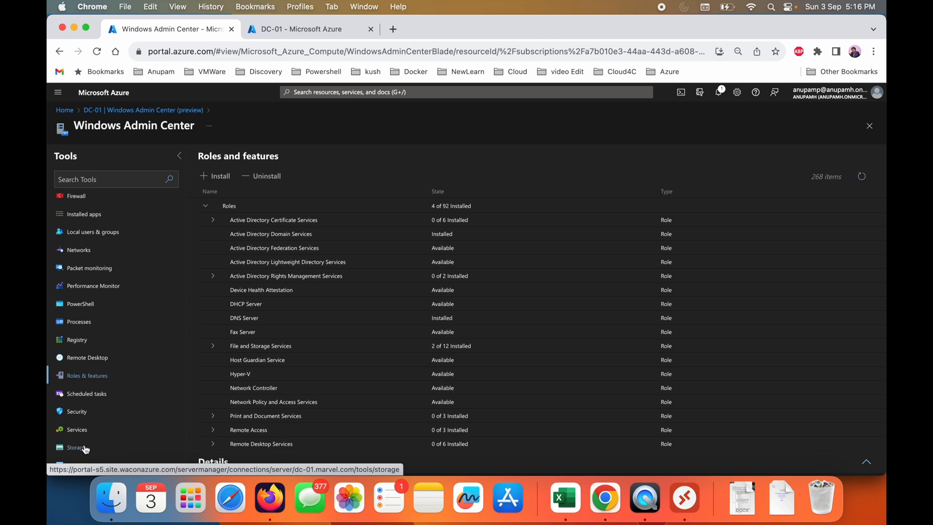
{"action": "scroll", "coordinate": [395, 381], "scroll_direction": "down", "scroll_amount": 20}
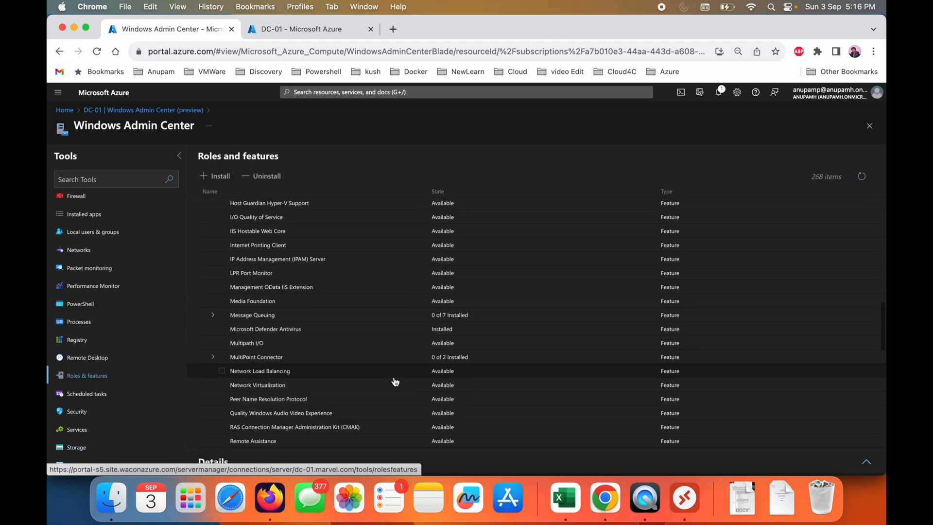
{"action": "scroll", "coordinate": [395, 381], "scroll_direction": "down", "scroll_amount": 3}
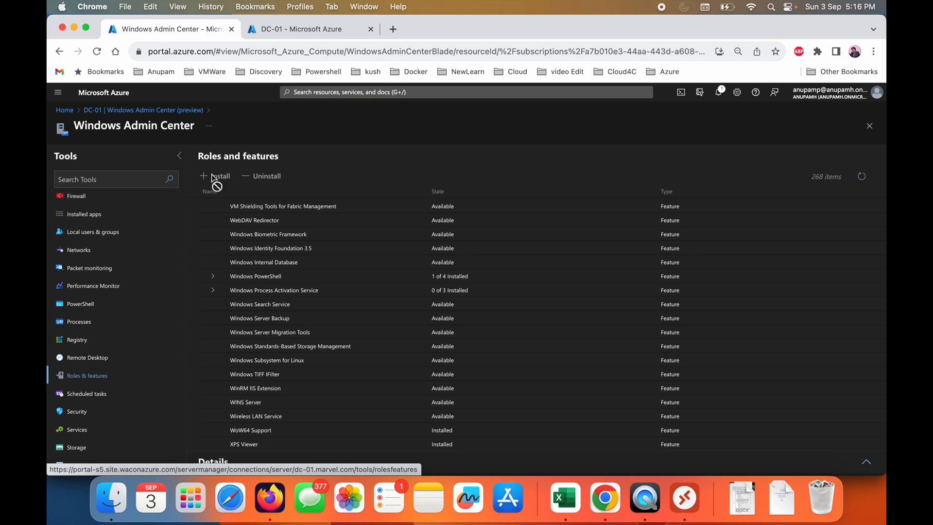
{"action": "scroll", "coordinate": [299, 382], "scroll_direction": "up", "scroll_amount": 20}
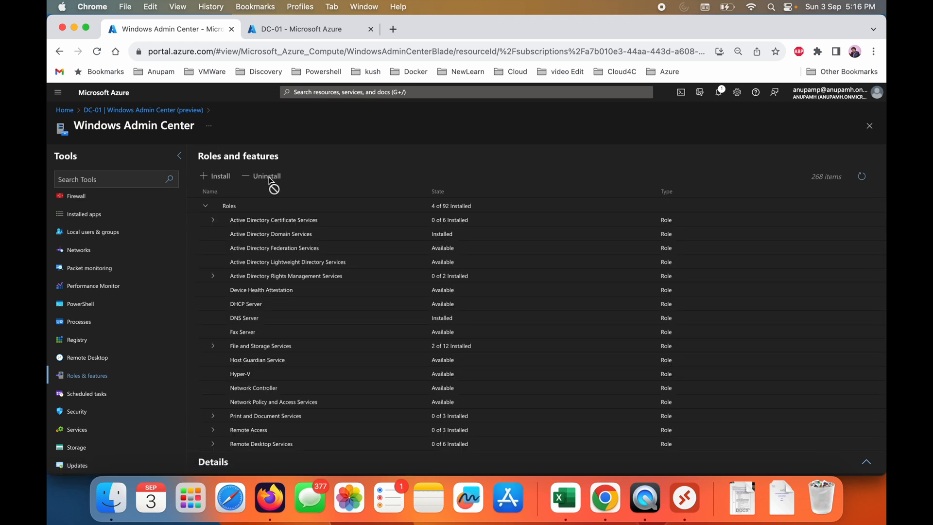
{"action": "left_click", "coordinate": [222, 292]}
{"action": "left_click", "coordinate": [223, 293]}
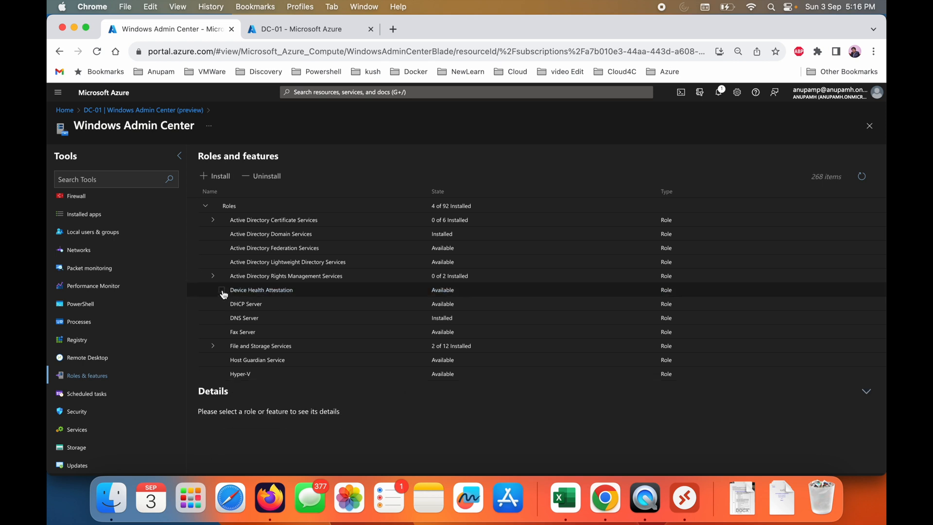
- View the server's disks in Storage and open its Services
{"action": "left_click", "coordinate": [86, 448]}
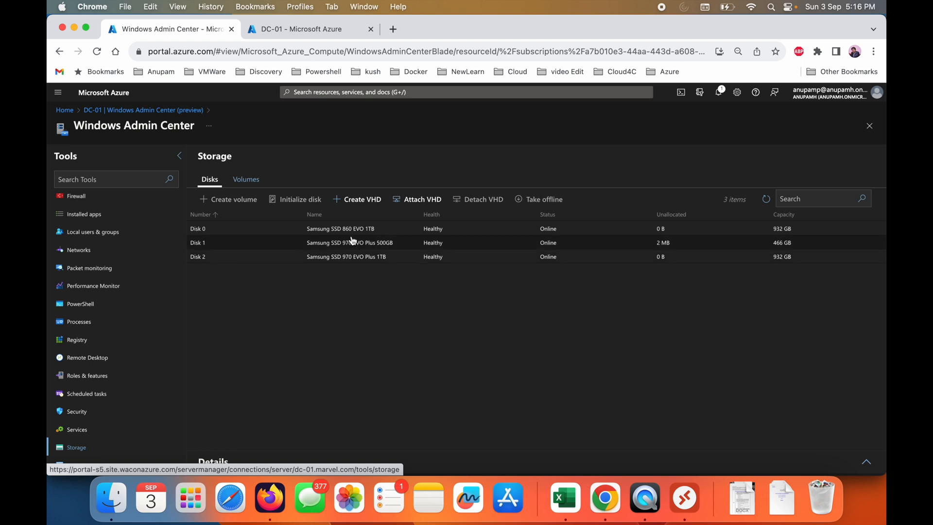
{"action": "left_click", "coordinate": [77, 430]}
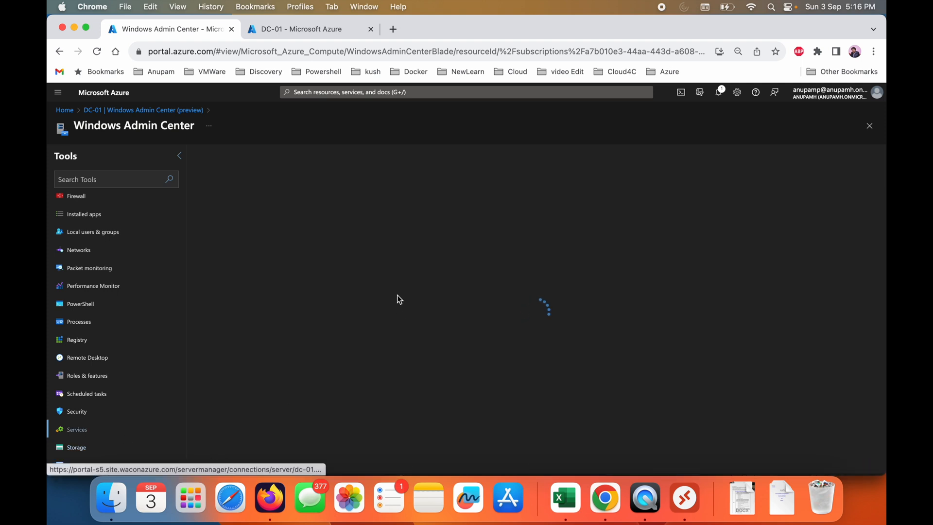
- View the server's virus and threat protection summary and its scheduled tasks, and return to the Security summary
{"action": "left_click", "coordinate": [81, 418]}
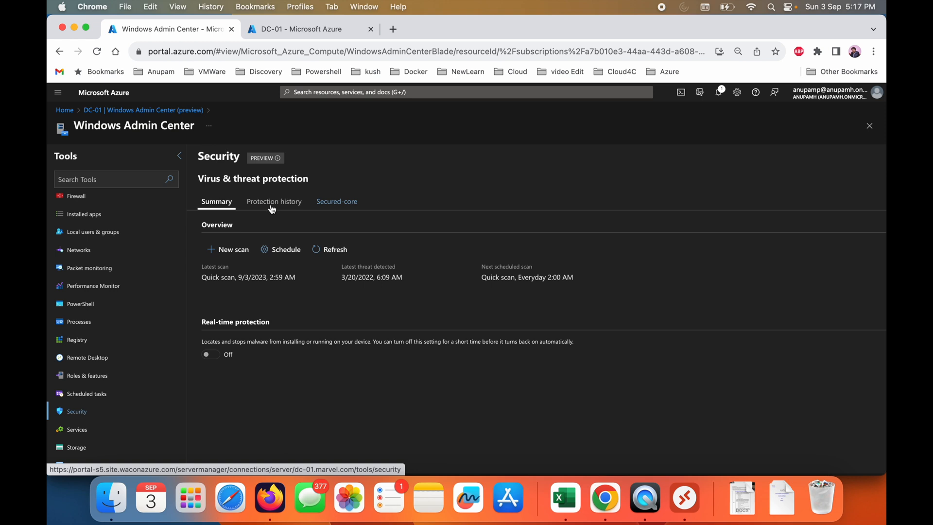
{"action": "left_click", "coordinate": [81, 393]}
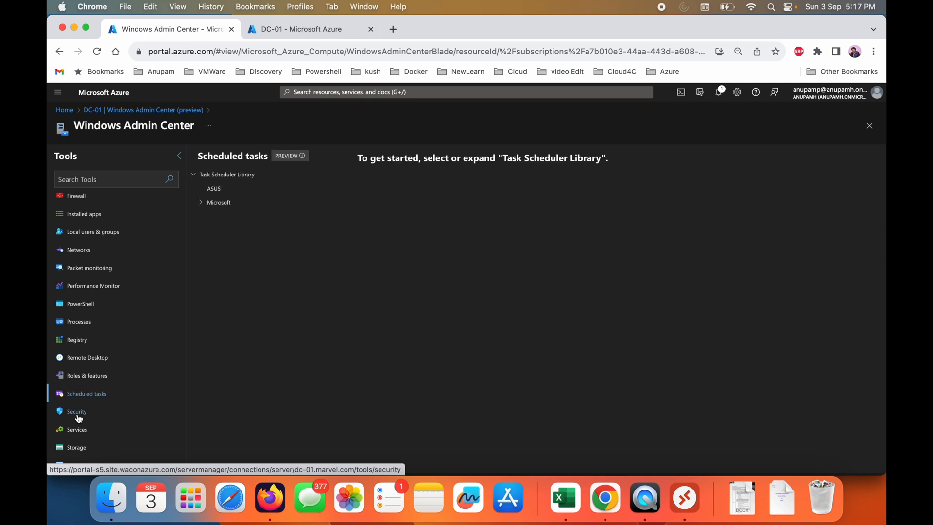
{"action": "left_click", "coordinate": [77, 413]}
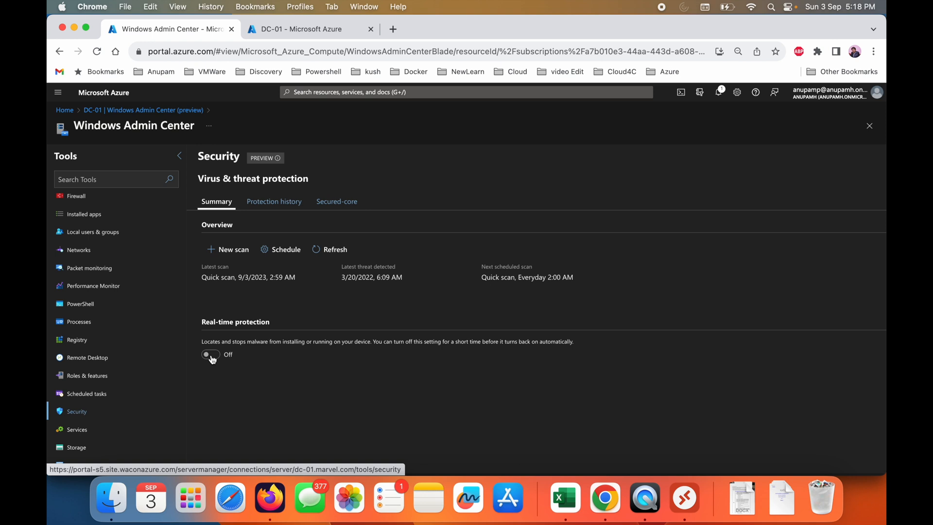
- View the server's devices, open its files and file sharing, and show the additional file actions for This PC
{"action": "scroll", "coordinate": [112, 340], "scroll_direction": "up", "scroll_amount": 3}
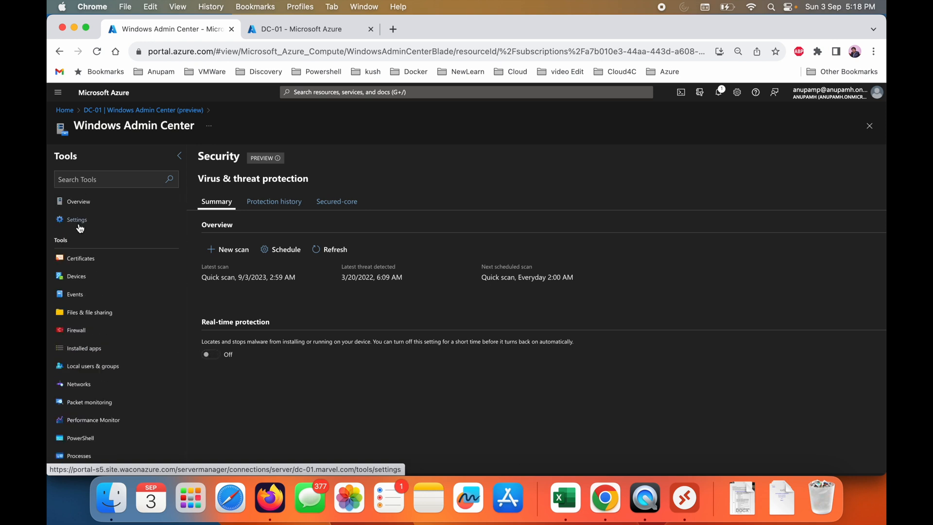
{"action": "left_click", "coordinate": [94, 278]}
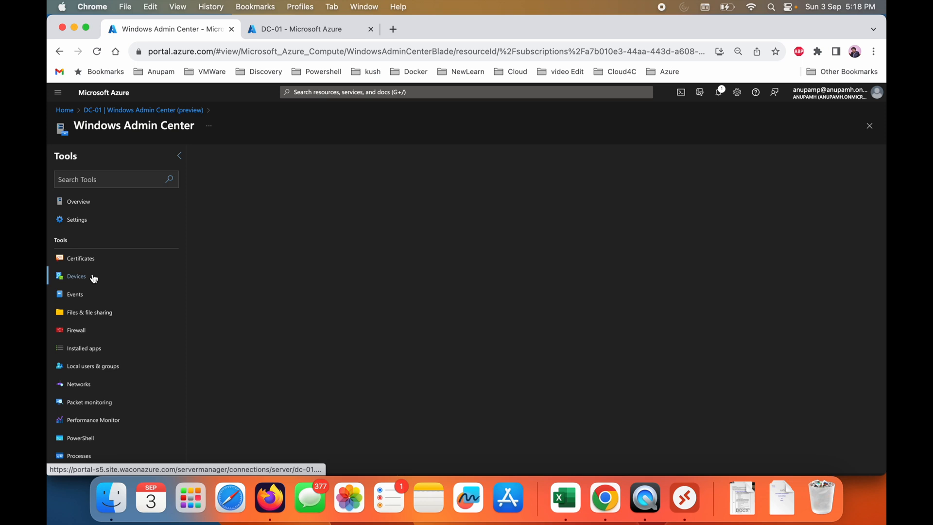
{"action": "left_click", "coordinate": [100, 313]}
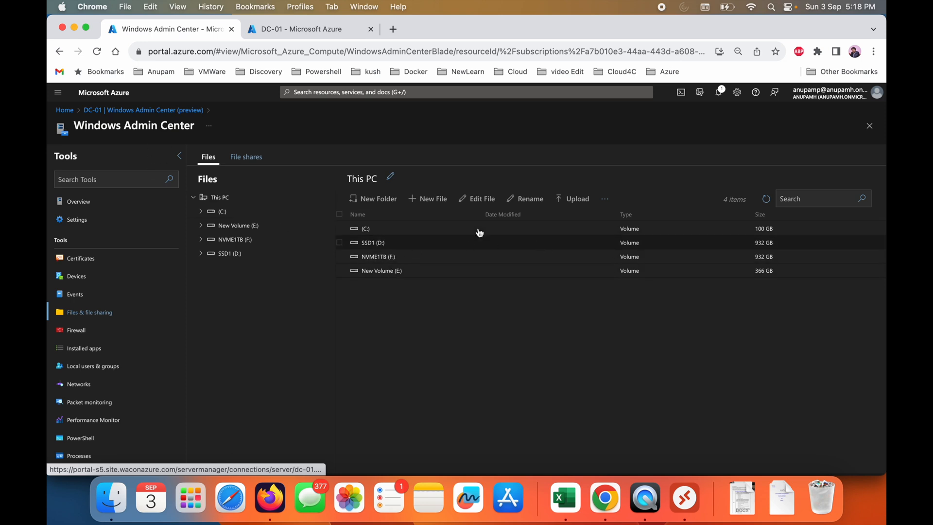
{"action": "left_click", "coordinate": [605, 199]}
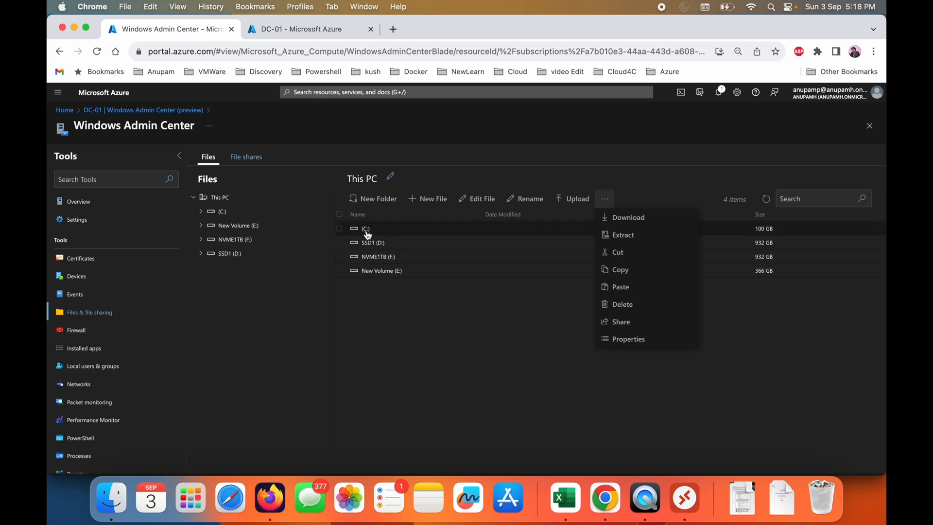
- Download the ESXi01.scoreboard file from the ESXi01 folder on the server's SSD1 (D:) volume
{"action": "left_click", "coordinate": [376, 259]}
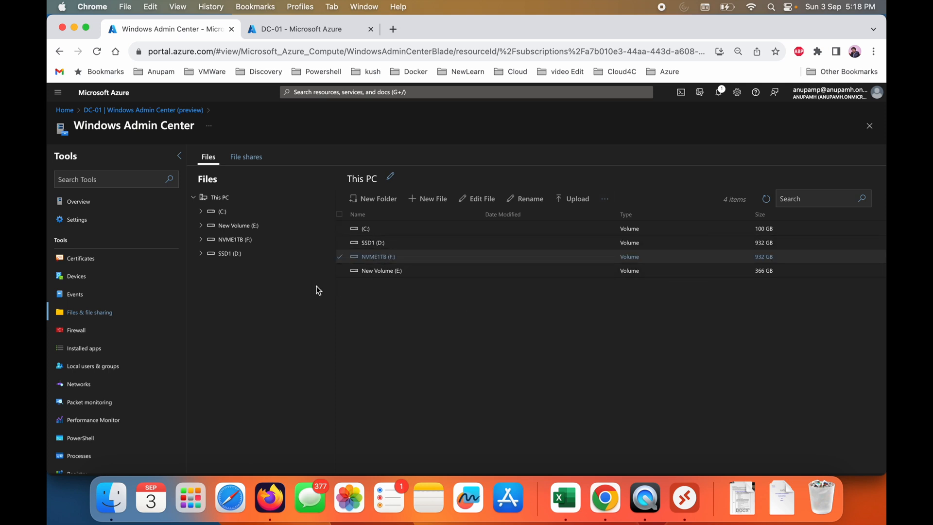
{"action": "left_click", "coordinate": [200, 253]}
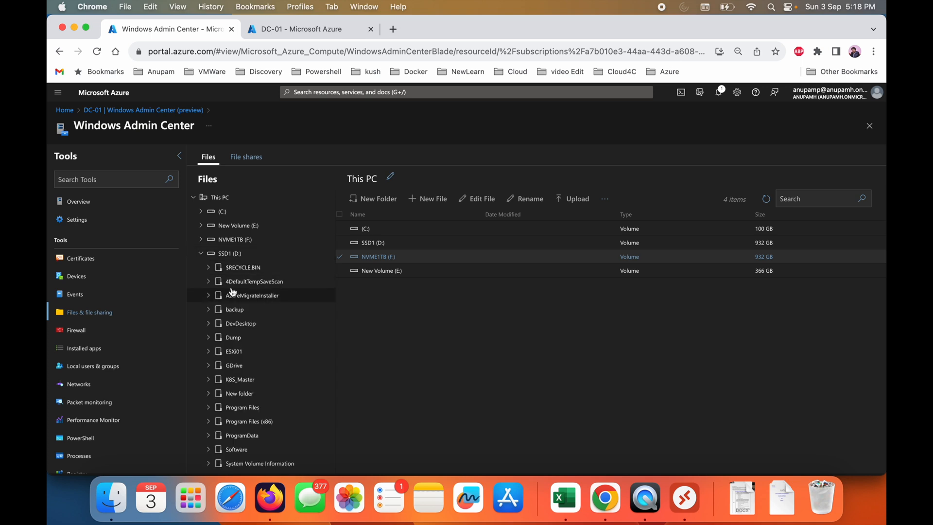
{"action": "left_click", "coordinate": [248, 352]}
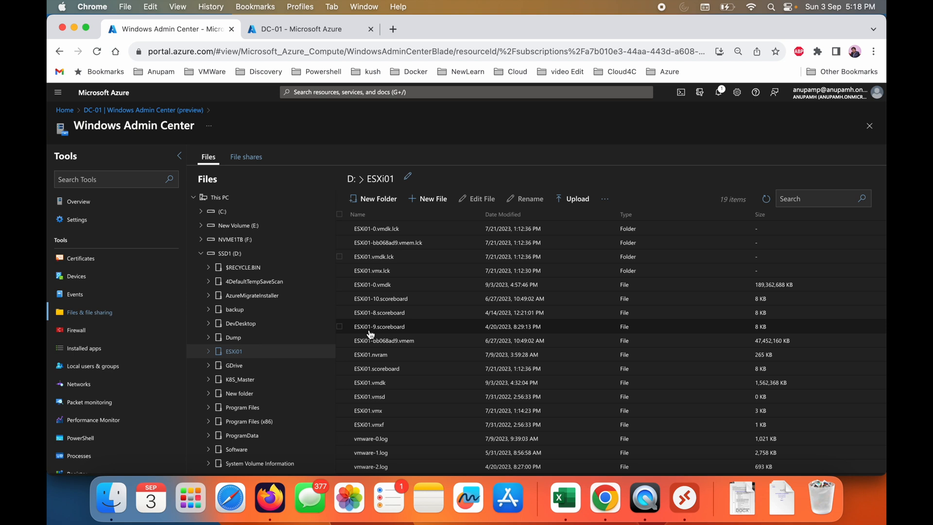
{"action": "left_click", "coordinate": [383, 374]}
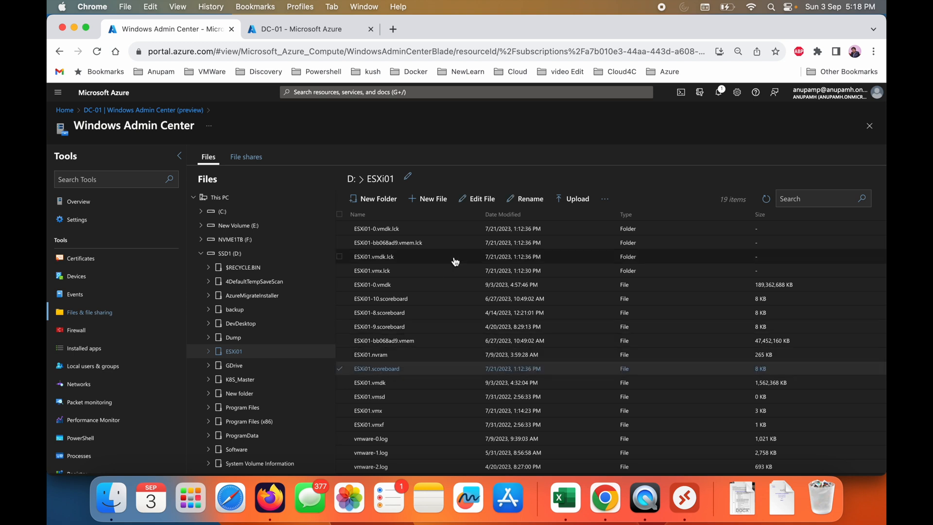
{"action": "left_click", "coordinate": [605, 199]}
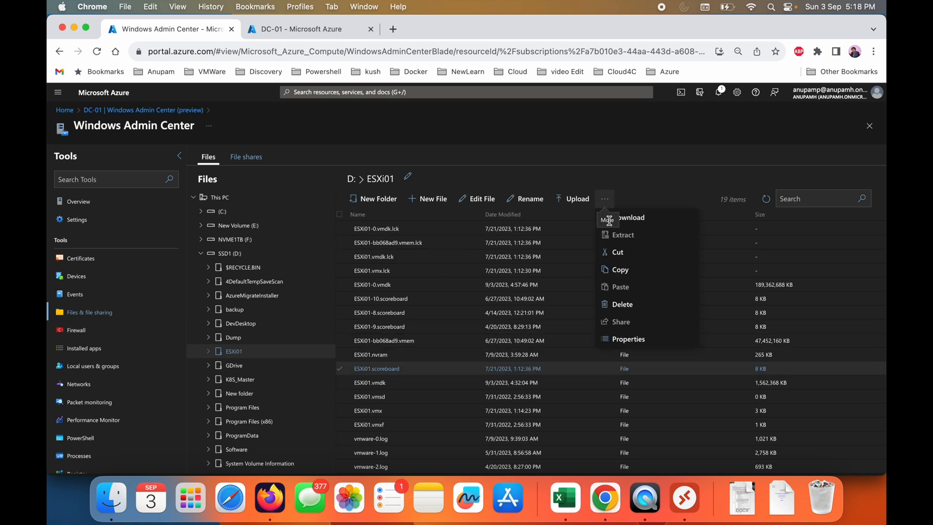
{"action": "left_click", "coordinate": [638, 217]}
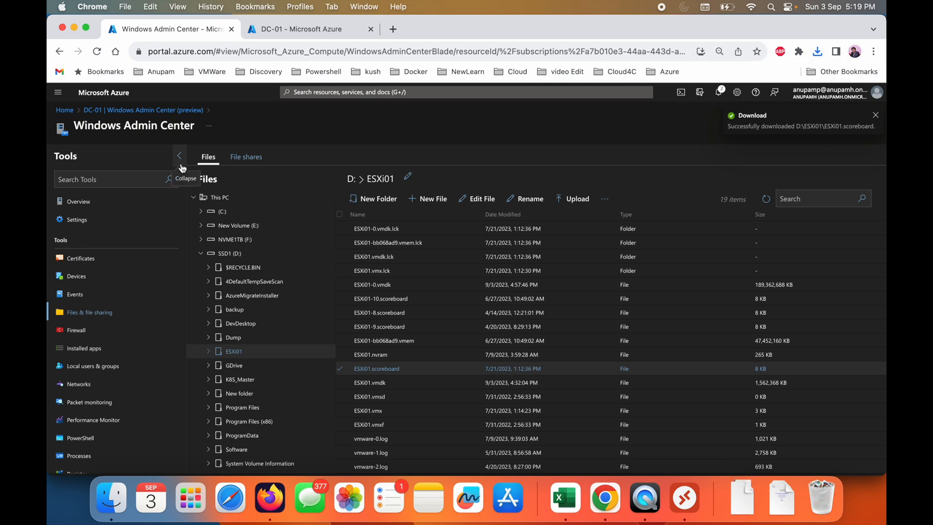
- View the server's file shares, go back to its files, and return to the server overview
{"action": "left_click", "coordinate": [252, 157]}
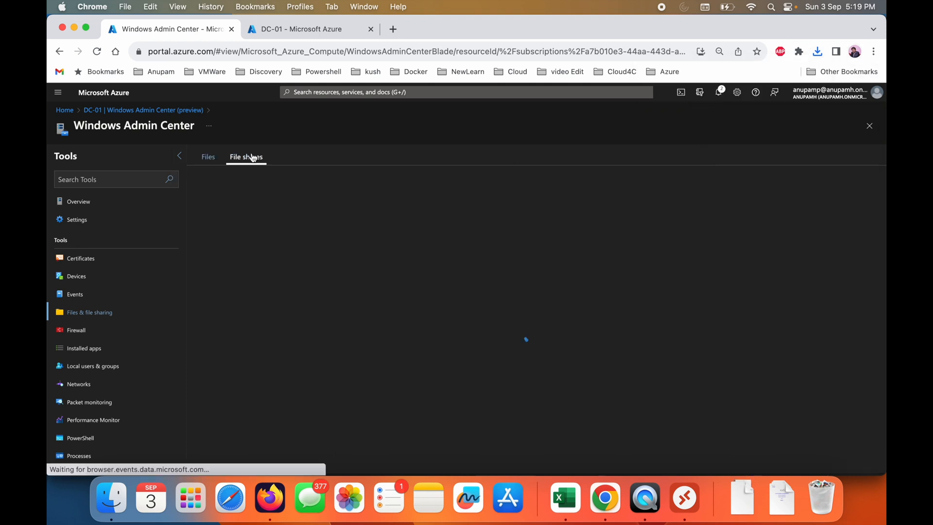
{"action": "left_click", "coordinate": [209, 164]}
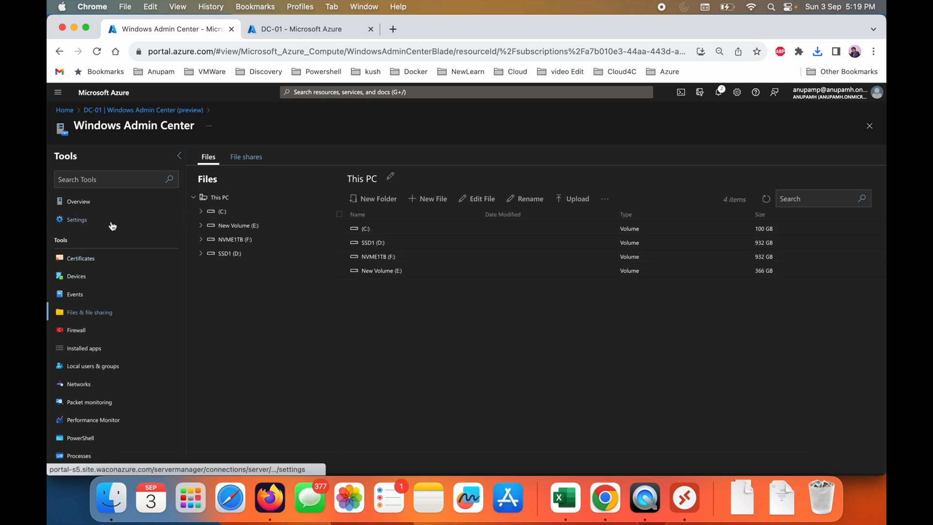
{"action": "left_click", "coordinate": [109, 203]}
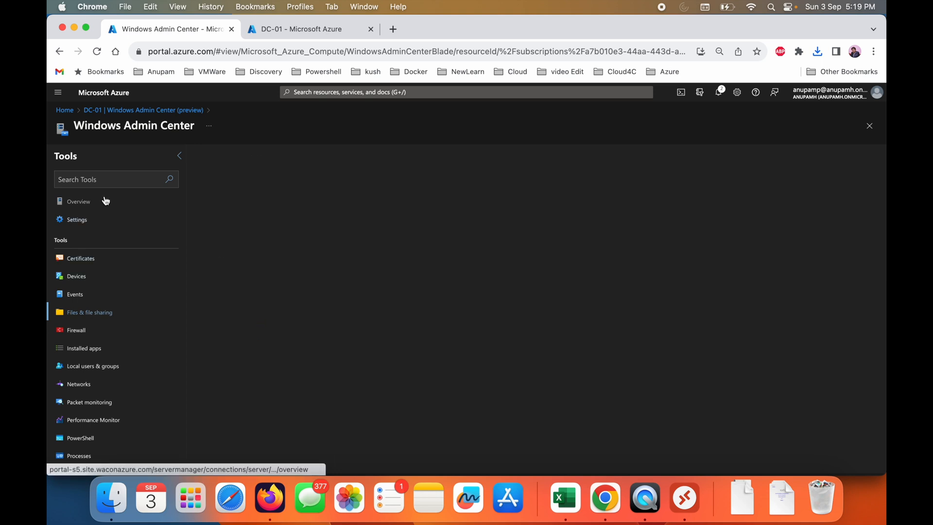
- Return to the DC-01 Azure Arc machine overview, view its capabilities, and look through its Security page
{"action": "left_click", "coordinate": [170, 110]}
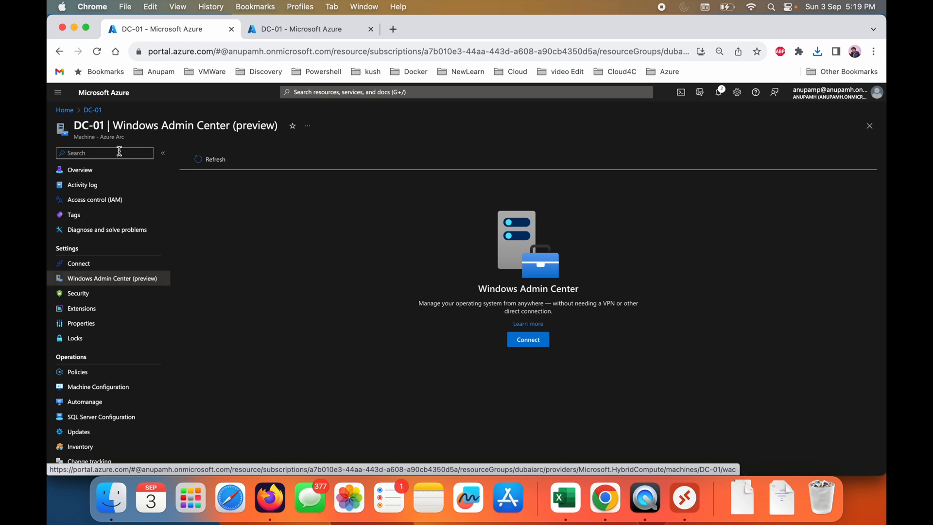
{"action": "left_click", "coordinate": [78, 169]}
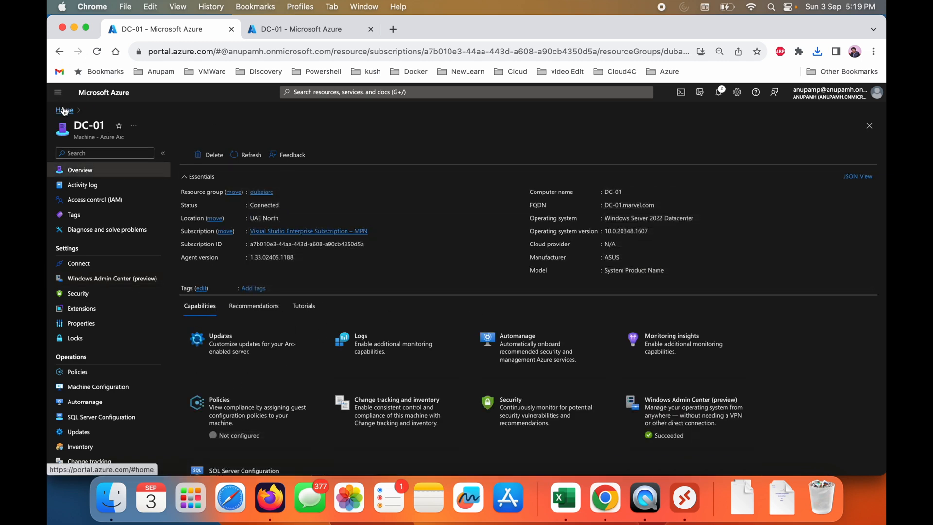
{"action": "scroll", "coordinate": [392, 384], "scroll_direction": "down", "scroll_amount": 2}
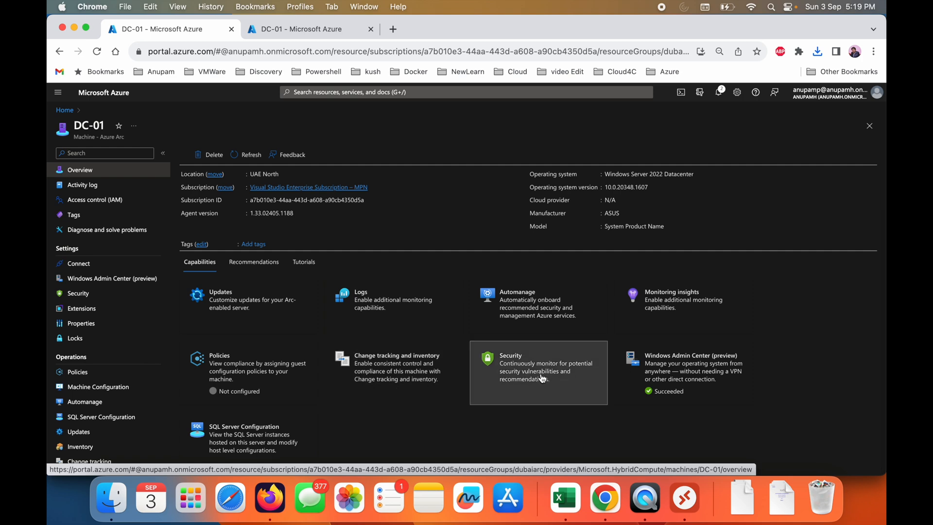
{"action": "left_click", "coordinate": [559, 380]}
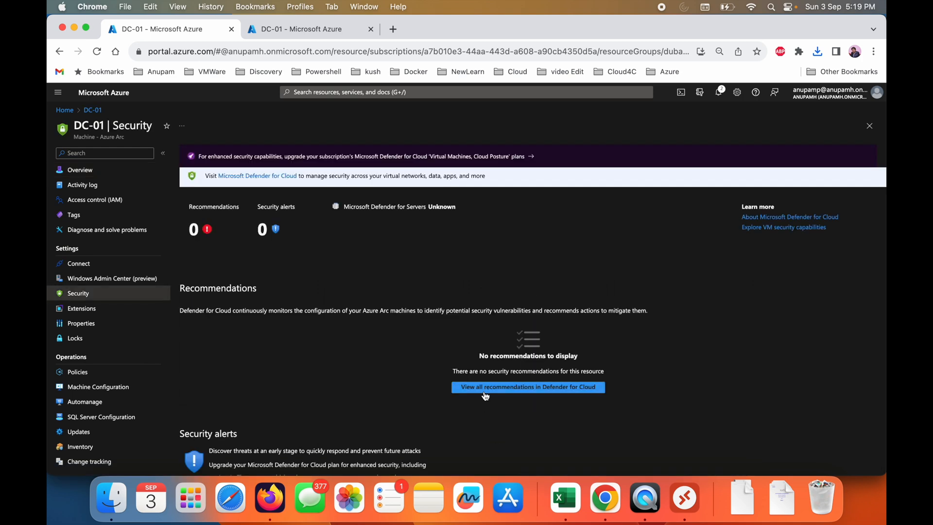
{"action": "scroll", "coordinate": [483, 391], "scroll_direction": "down", "scroll_amount": 3}
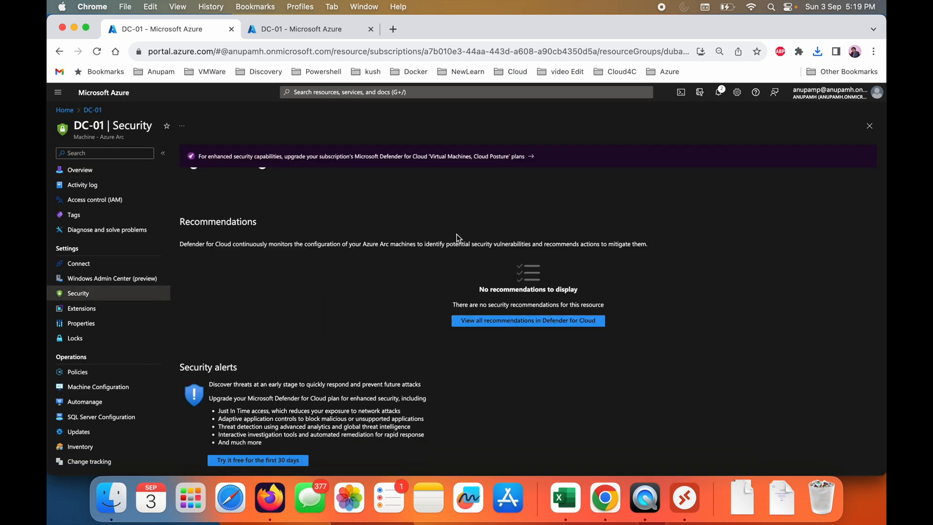
{"action": "scroll", "coordinate": [391, 192], "scroll_direction": "up", "scroll_amount": 3}
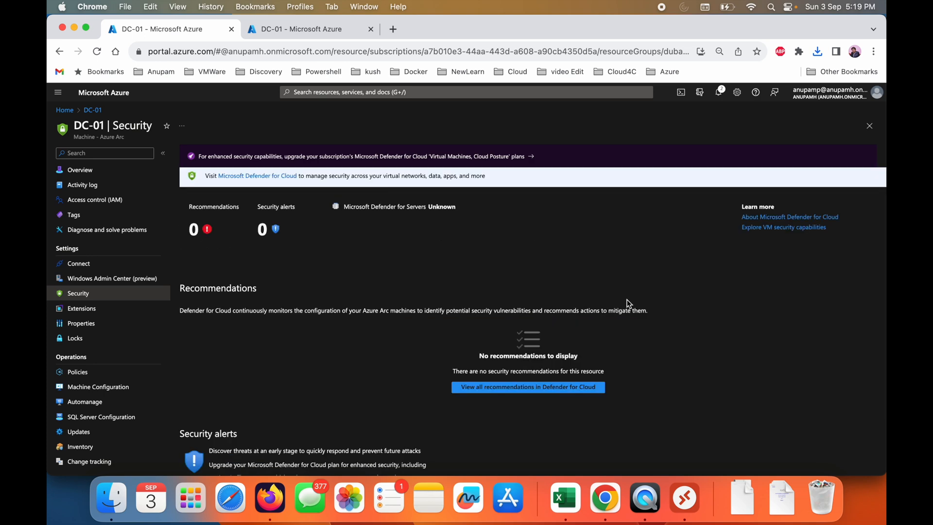
- View all recommendations in Defender for Cloud and look through the list from high to low severity
{"action": "left_click", "coordinate": [535, 388]}
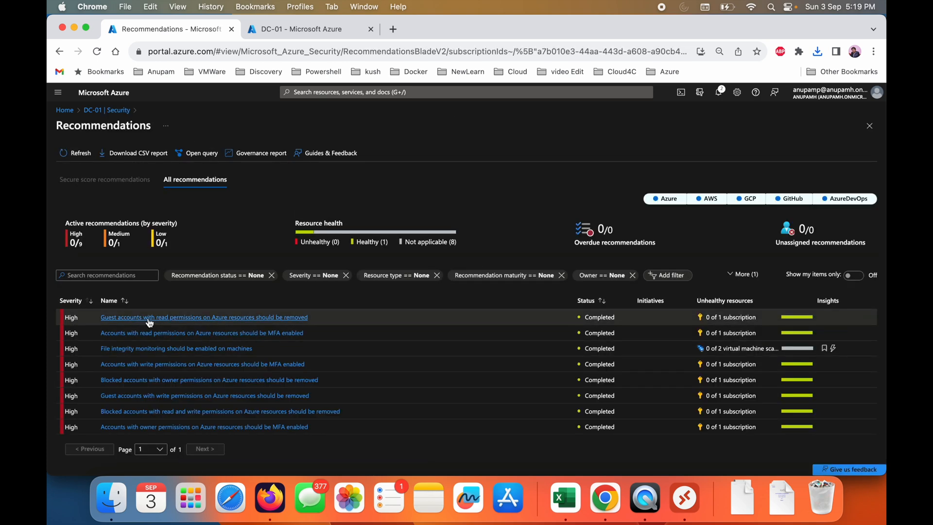
{"action": "scroll", "coordinate": [225, 369], "scroll_direction": "down", "scroll_amount": 2}
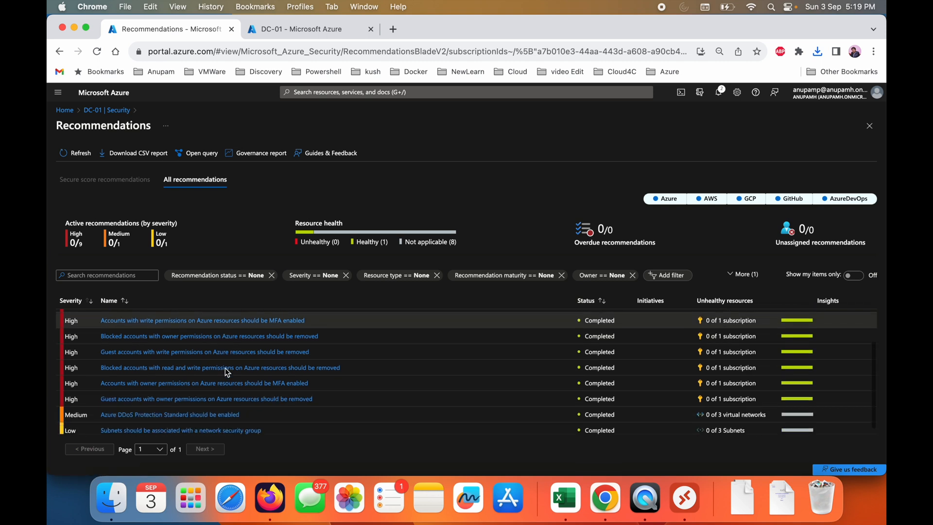
{"action": "scroll", "coordinate": [226, 368], "scroll_direction": "up", "scroll_amount": 3}
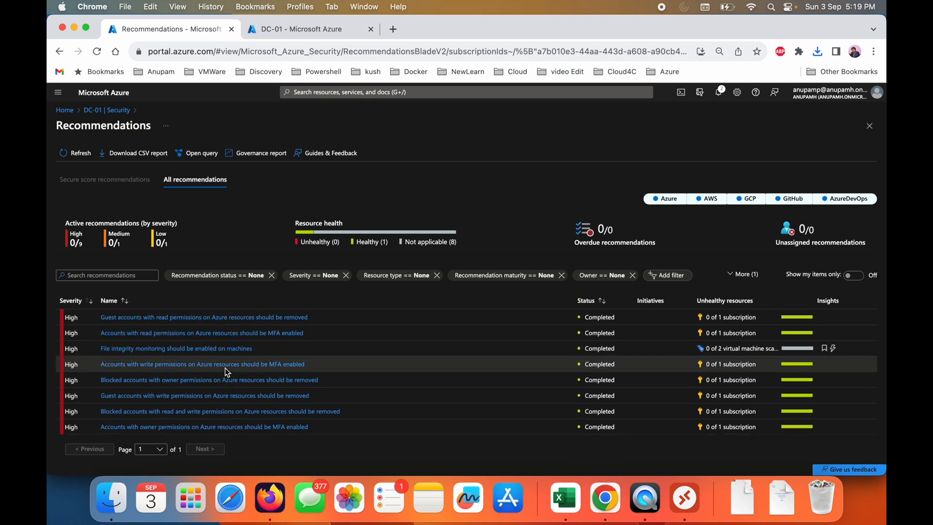
{"action": "scroll", "coordinate": [225, 368], "scroll_direction": "down", "scroll_amount": 3}
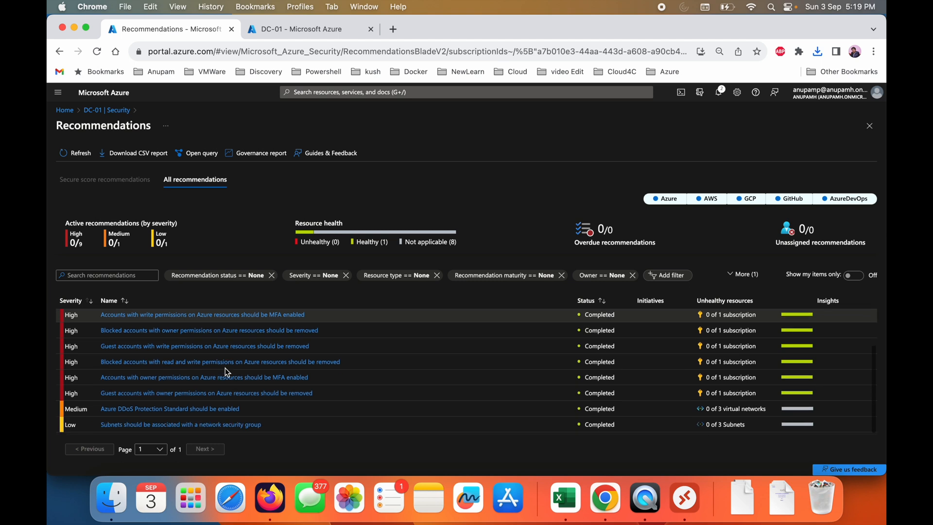
{"action": "scroll", "coordinate": [225, 372], "scroll_direction": "up", "scroll_amount": 3}
{"action": "scroll", "coordinate": [225, 371], "scroll_direction": "down", "scroll_amount": 1}
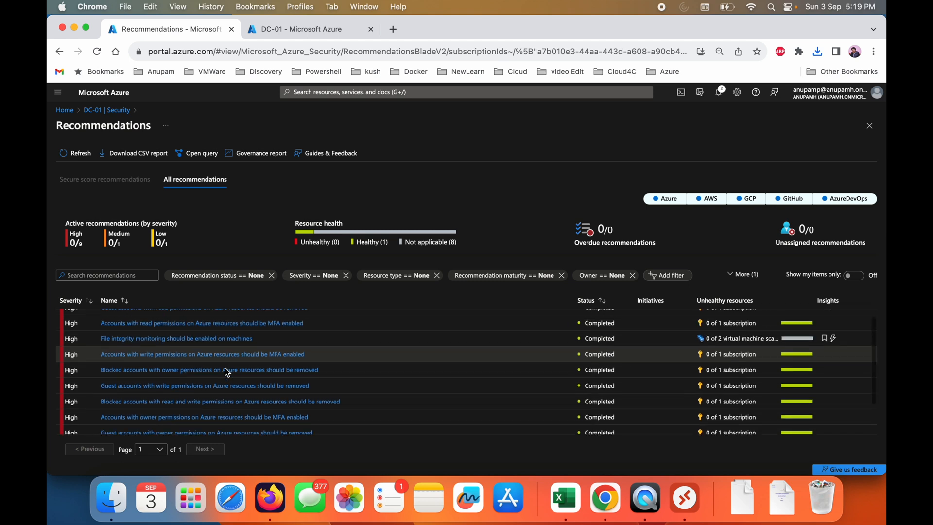
{"action": "scroll", "coordinate": [226, 369], "scroll_direction": "down", "scroll_amount": 3}
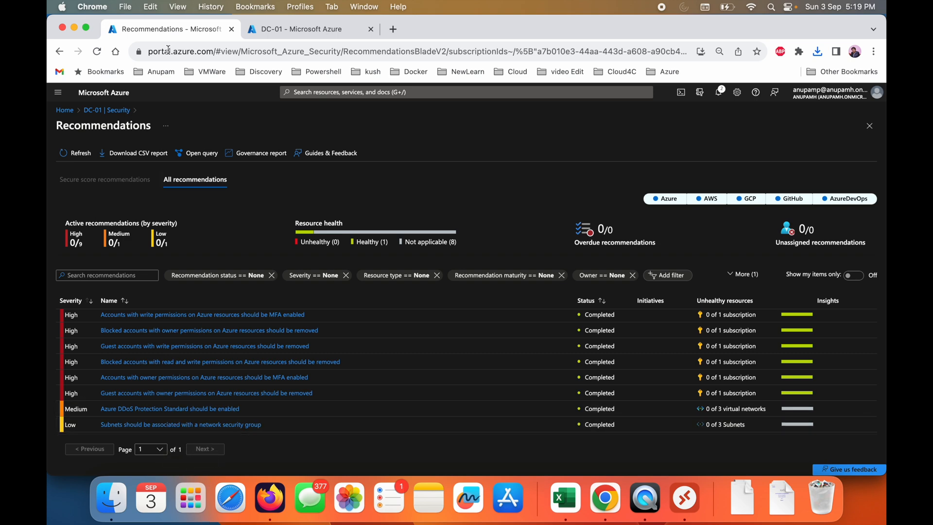
- Return to DC-01's Security page and view the Security alerts section with the Defender for Cloud upgrade offer
{"action": "left_click", "coordinate": [113, 111]}
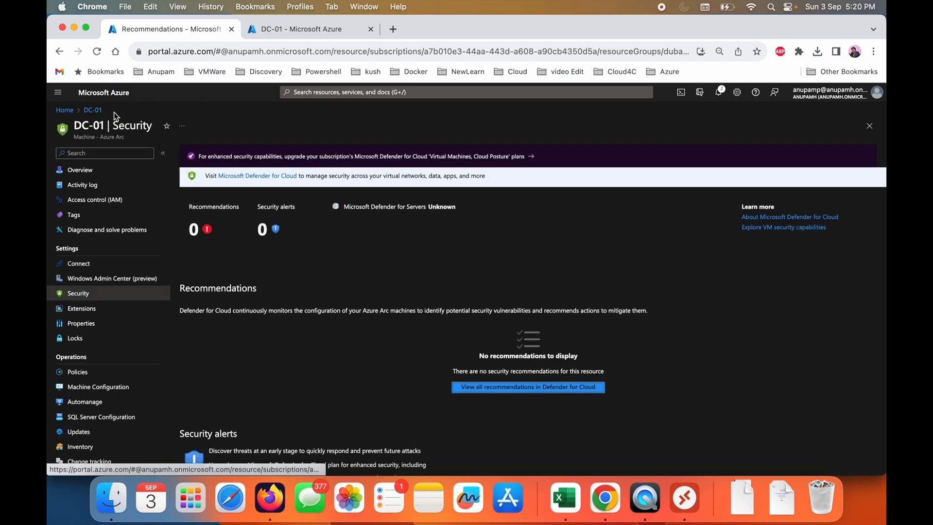
{"action": "scroll", "coordinate": [295, 290], "scroll_direction": "down", "scroll_amount": 3}
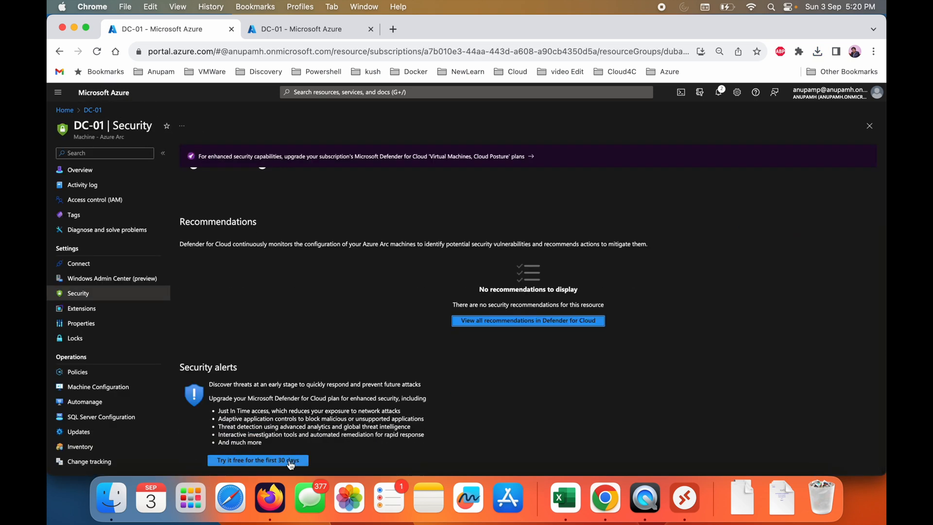
{"action": "scroll", "coordinate": [56, 380], "scroll_direction": "down", "scroll_amount": 3}
{"action": "scroll", "coordinate": [58, 381], "scroll_direction": "up", "scroll_amount": 3}
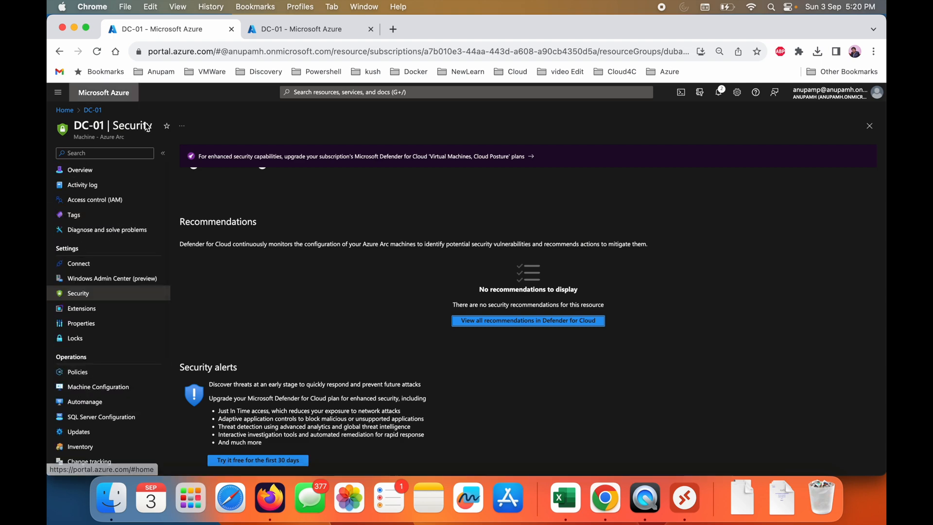
- Open Azure Arc from the portal home and look through the infrastructure and platform types that can be added
{"action": "left_click", "coordinate": [65, 110]}
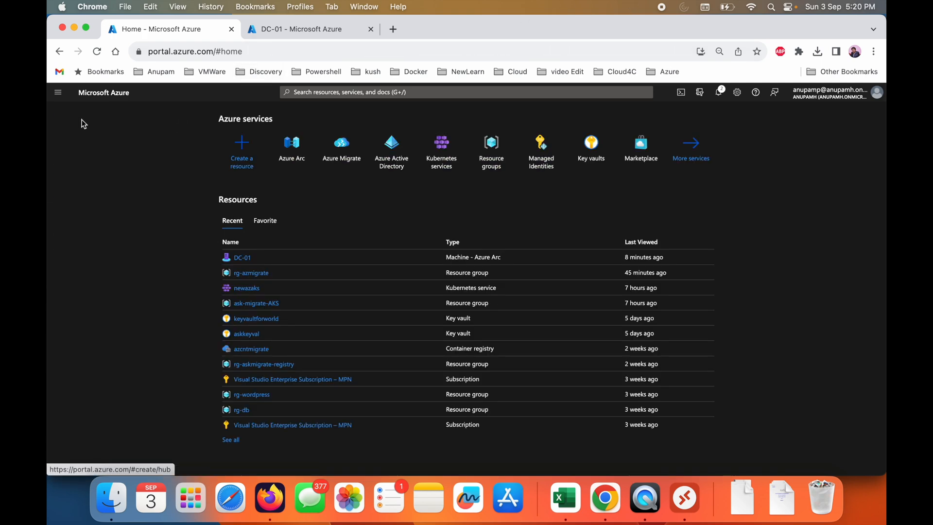
{"action": "left_click", "coordinate": [297, 145]}
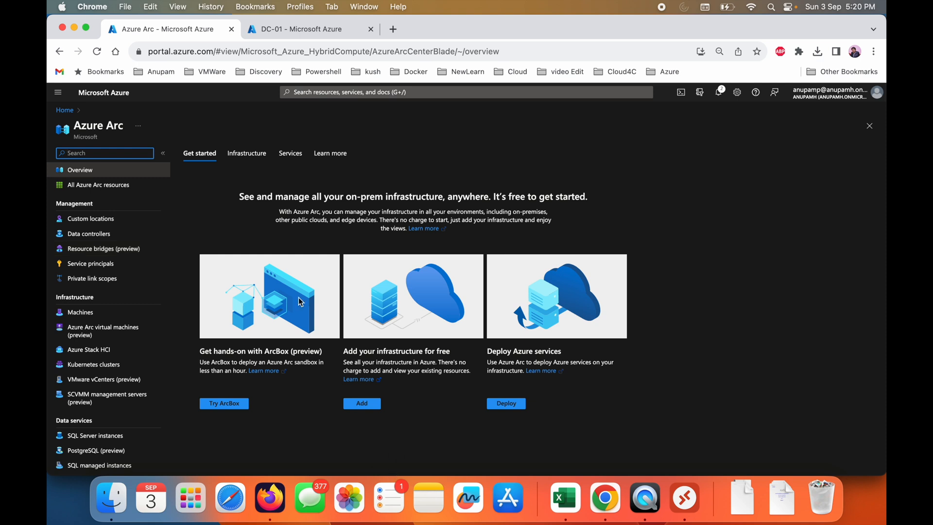
{"action": "left_click", "coordinate": [366, 405]}
{"action": "scroll", "coordinate": [340, 394], "scroll_direction": "down", "scroll_amount": 3}
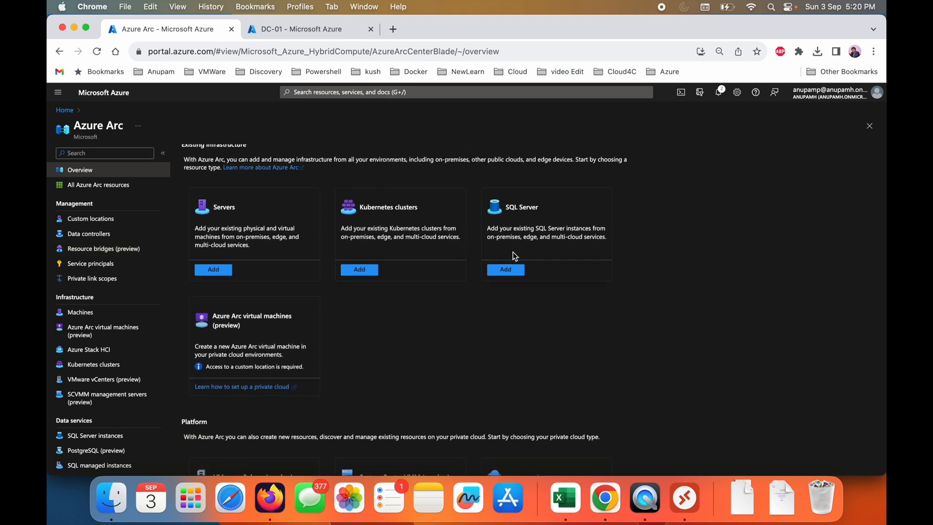
{"action": "scroll", "coordinate": [513, 251], "scroll_direction": "up", "scroll_amount": 1}
{"action": "scroll", "coordinate": [512, 252], "scroll_direction": "down", "scroll_amount": 3}
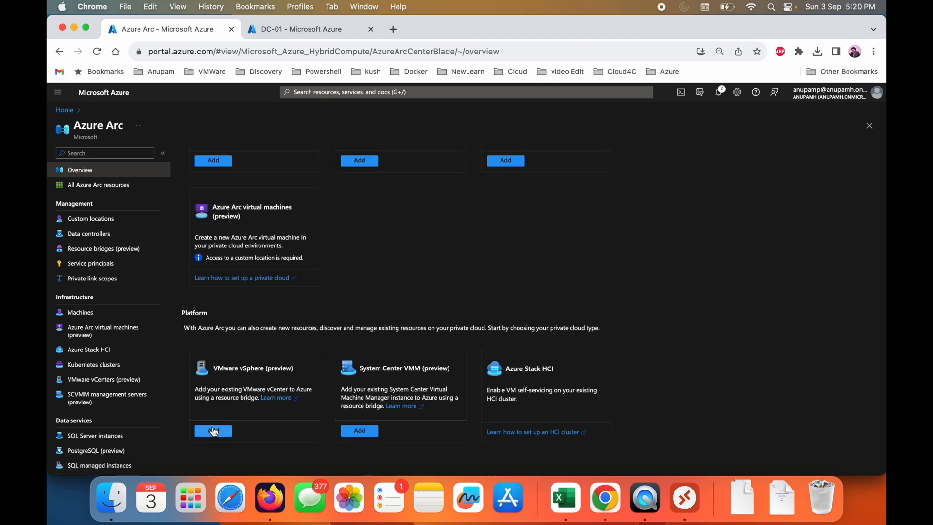
- Start adding VMware vSphere with a new resource bridge named vcenter in the dubaiarc resource group
{"action": "left_click", "coordinate": [214, 431]}
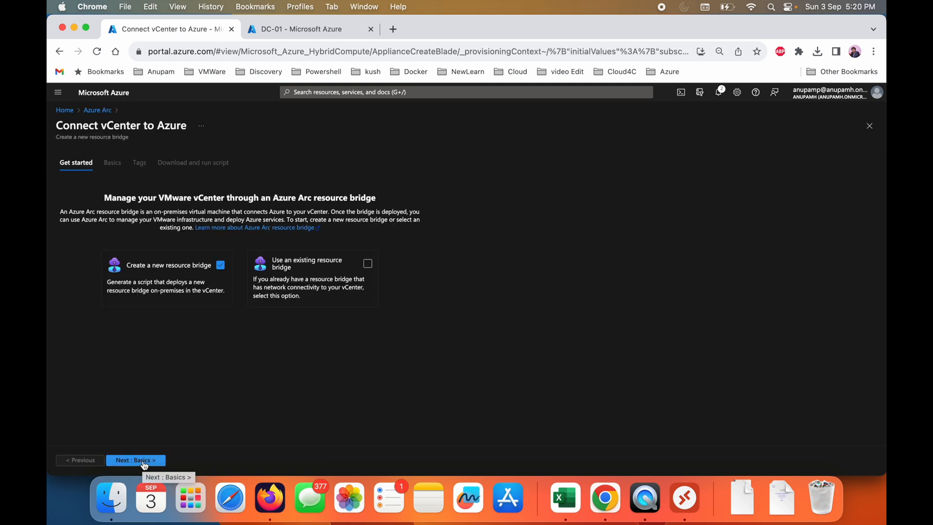
{"action": "left_click", "coordinate": [141, 461]}
{"action": "left_click", "coordinate": [300, 256]}
{"action": "type", "text": "vcenter"}
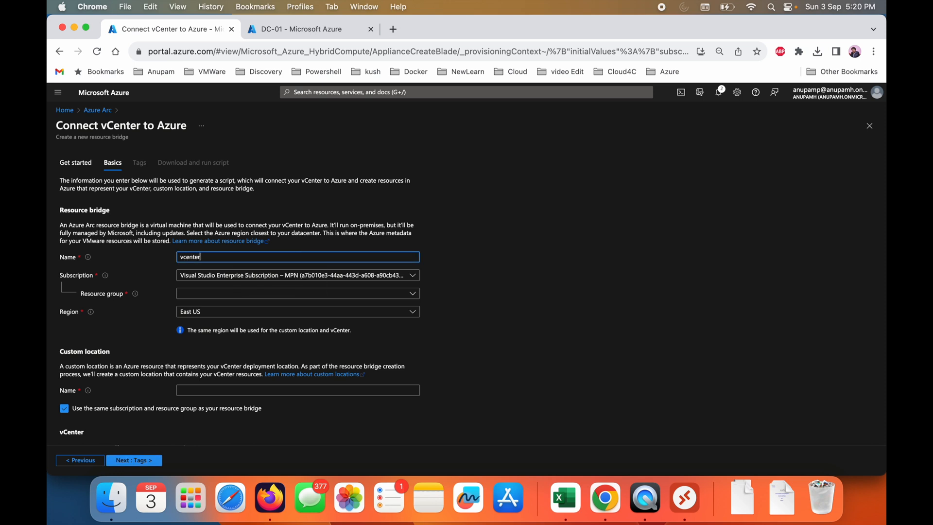
{"action": "left_click", "coordinate": [223, 294]}
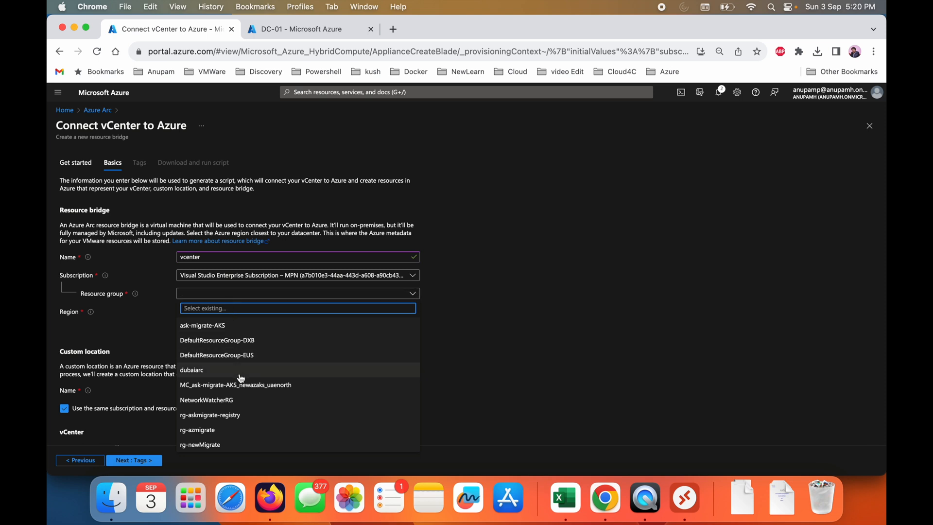
{"action": "left_click", "coordinate": [239, 371]}
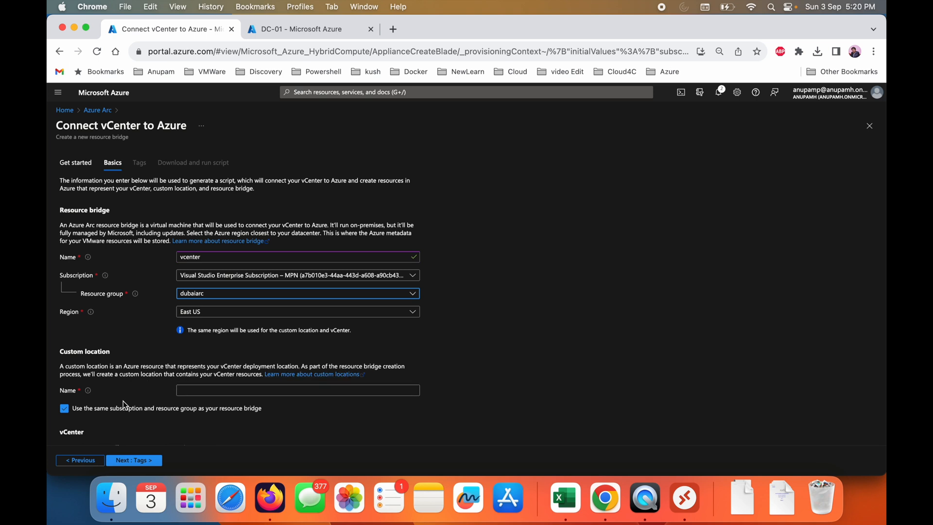
- Check the description of the custom location name and name the custom location Dubai
{"action": "mouse_move", "coordinate": [88, 393]}
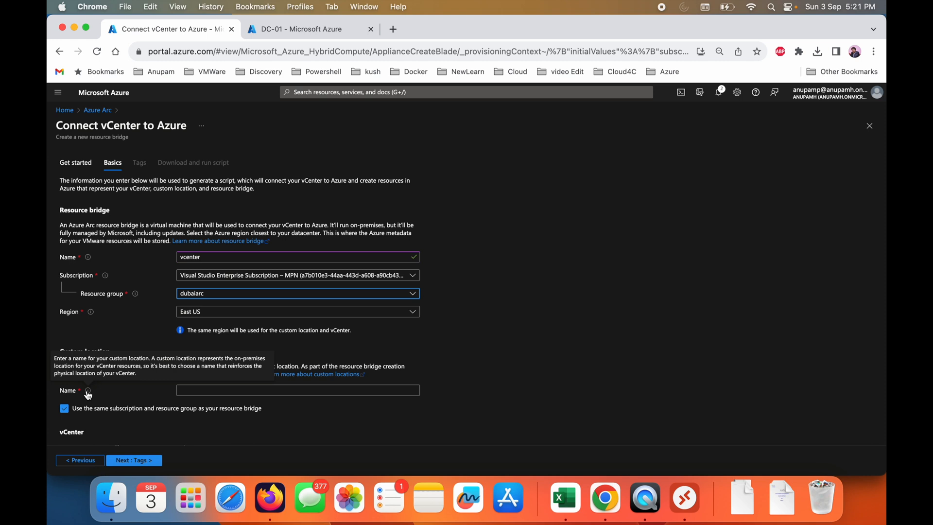
{"action": "left_click", "coordinate": [203, 388]}
{"action": "type", "text": "Dubai"}
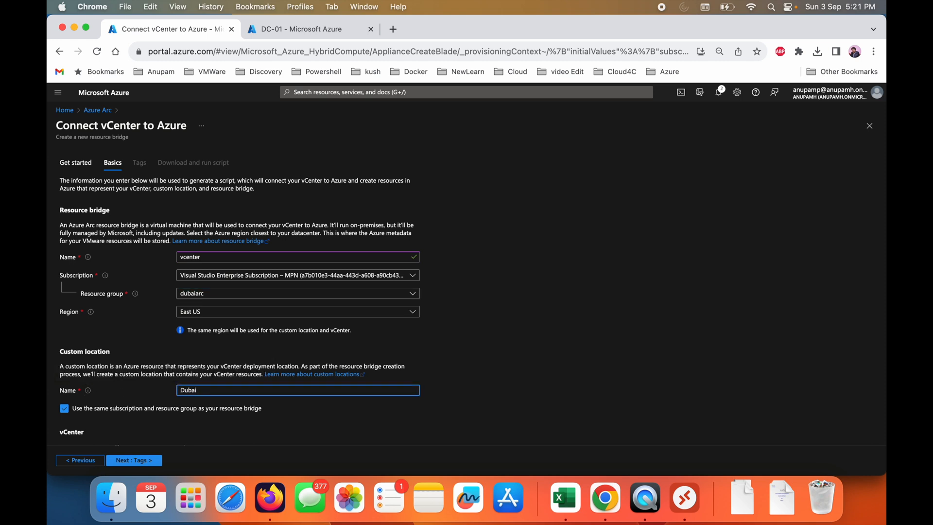
- Name the vCenter resource in Azure DubaivCenter and continue past the tags, left unset, to the onboarding script
{"action": "scroll", "coordinate": [225, 418], "scroll_direction": "down", "scroll_amount": 2}
{"action": "mouse_move", "coordinate": [136, 398]}
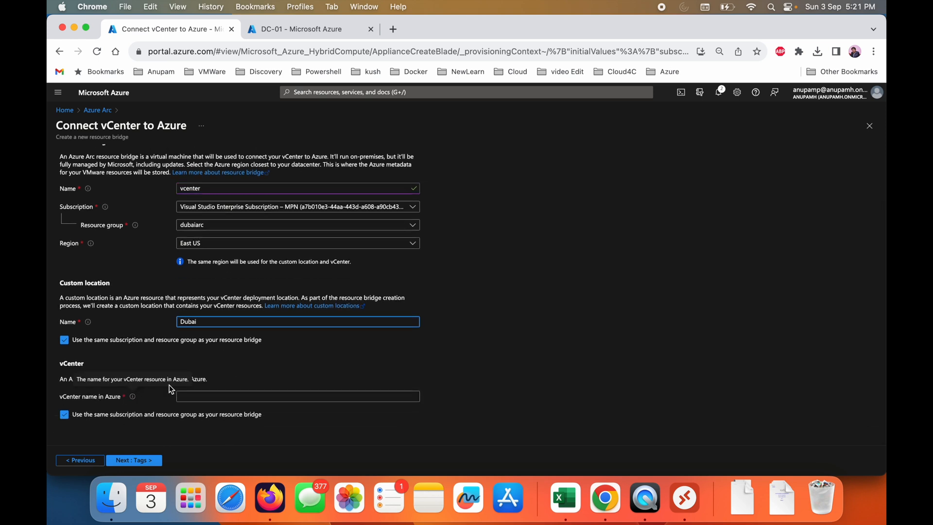
{"action": "left_click", "coordinate": [205, 397]}
{"action": "type", "text": "D"}
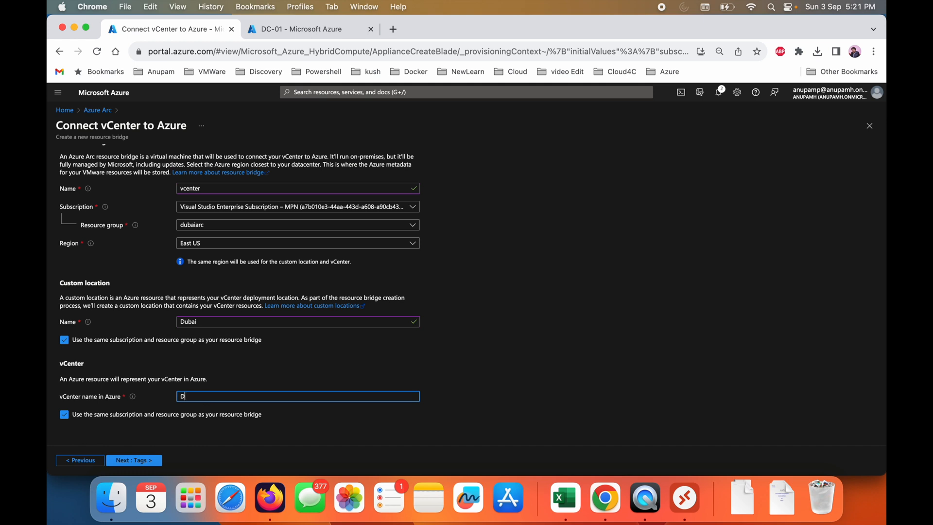
{"action": "type", "text": "ubaivCenter"}
{"action": "left_click", "coordinate": [128, 461]}
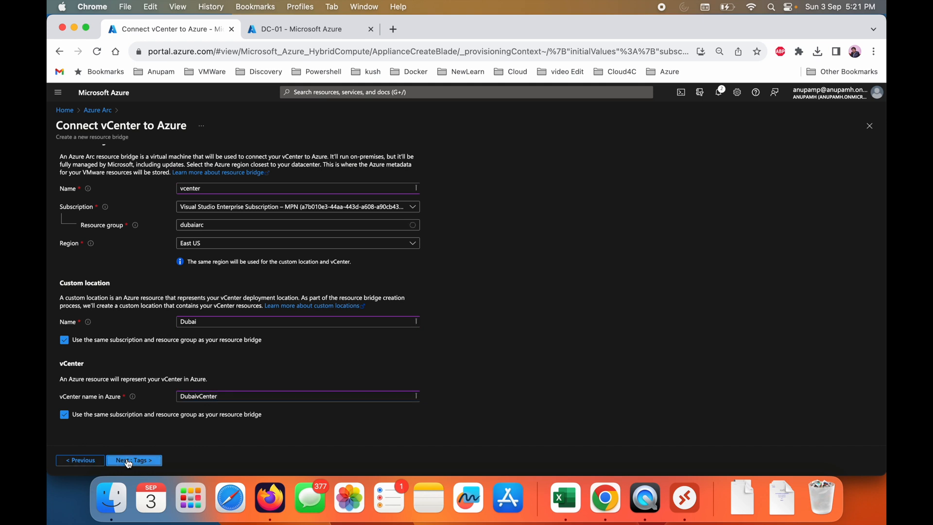
{"action": "left_click", "coordinate": [129, 461]}
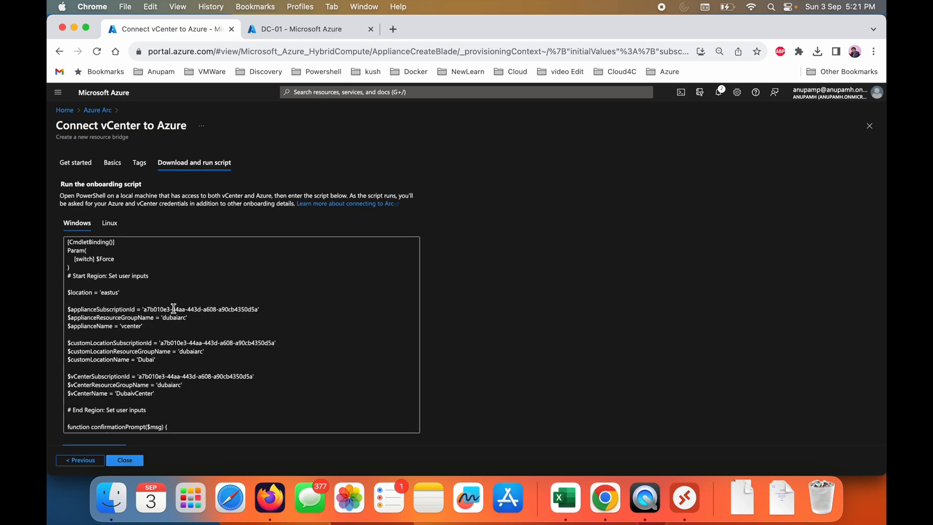
- Copy the entire Windows onboarding script and switch to the on-premises server's remote desktop
{"action": "scroll", "coordinate": [173, 309], "scroll_direction": "down", "scroll_amount": 10}
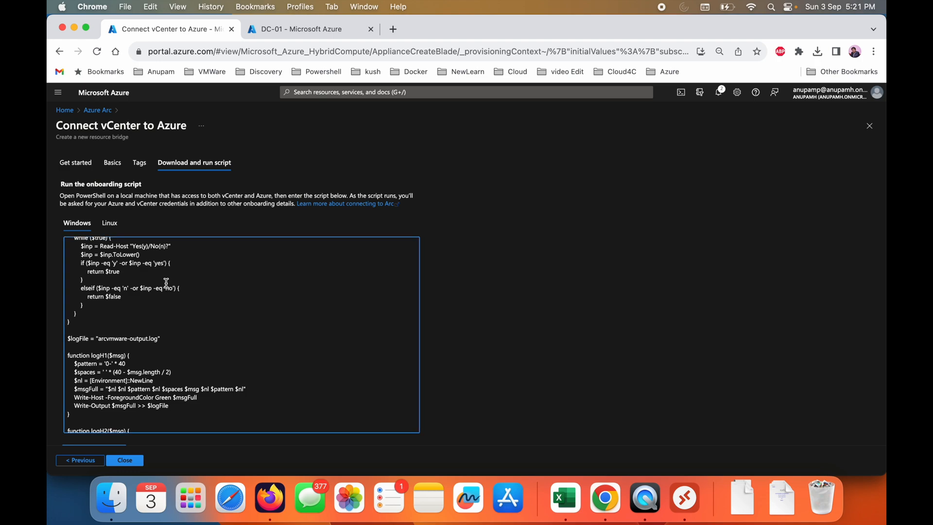
{"action": "key", "text": "super+a"}
{"action": "scroll", "coordinate": [166, 283], "scroll_direction": "down", "scroll_amount": 10}
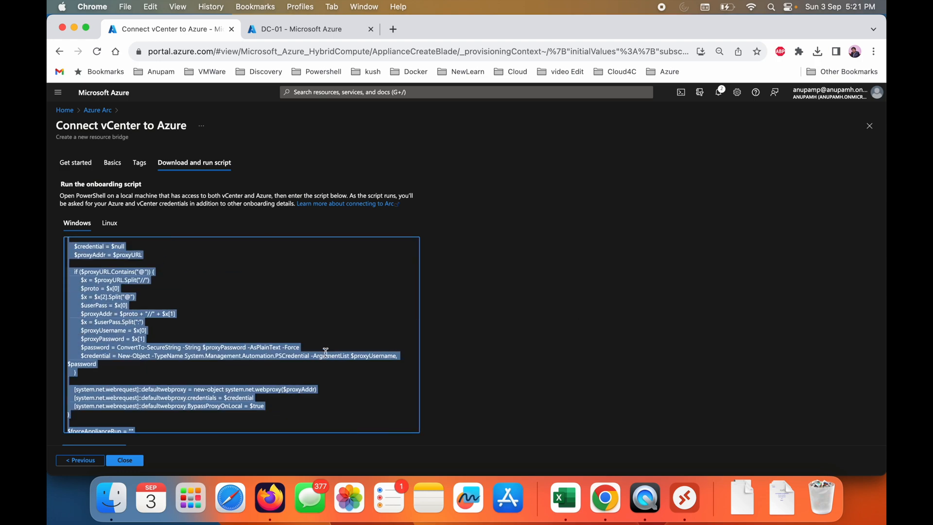
{"action": "key", "text": "ctrl+Right"}
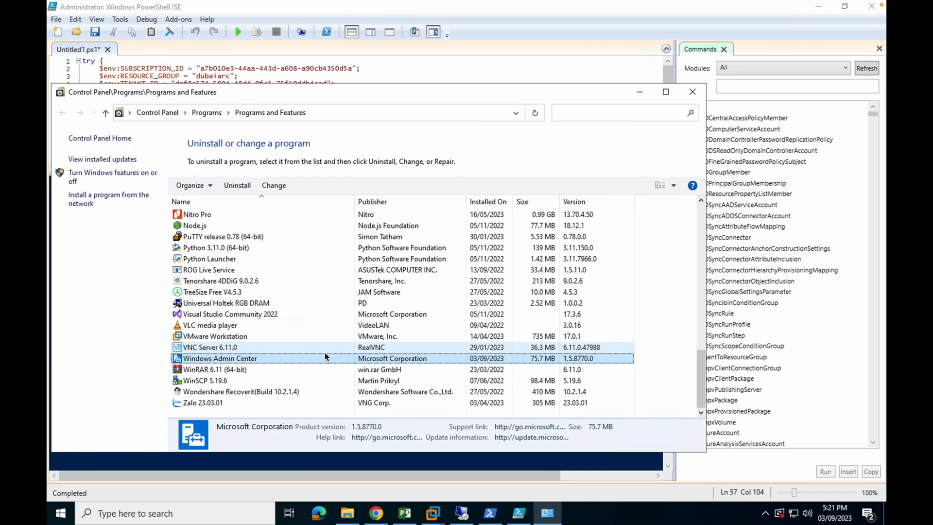
- Try to run the copied onboarding script from a new PowerShell ISE script with a cleared console, without saving any files
{"action": "left_click", "coordinate": [414, 70]}
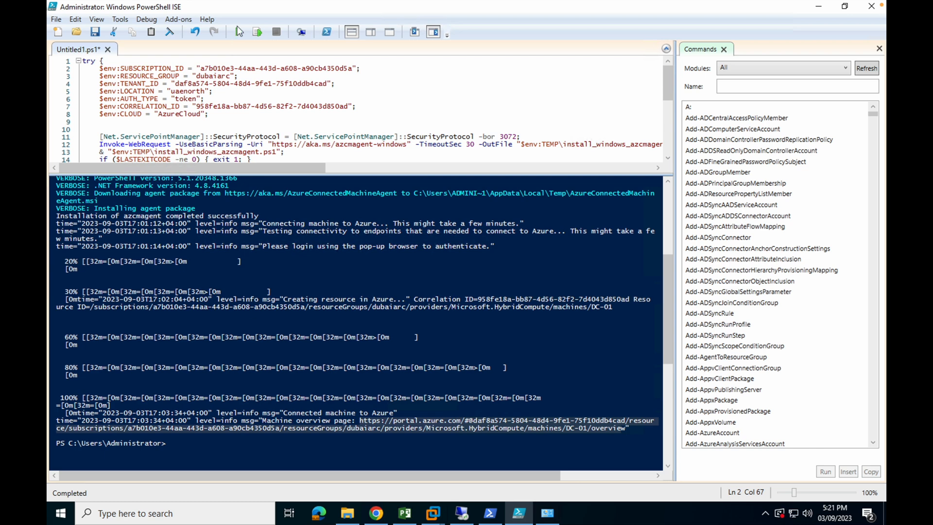
{"action": "left_click", "coordinate": [58, 32]}
{"action": "key", "text": "ctrl+v"}
{"action": "left_click", "coordinate": [188, 319]}
{"action": "type", "text": "cls"}
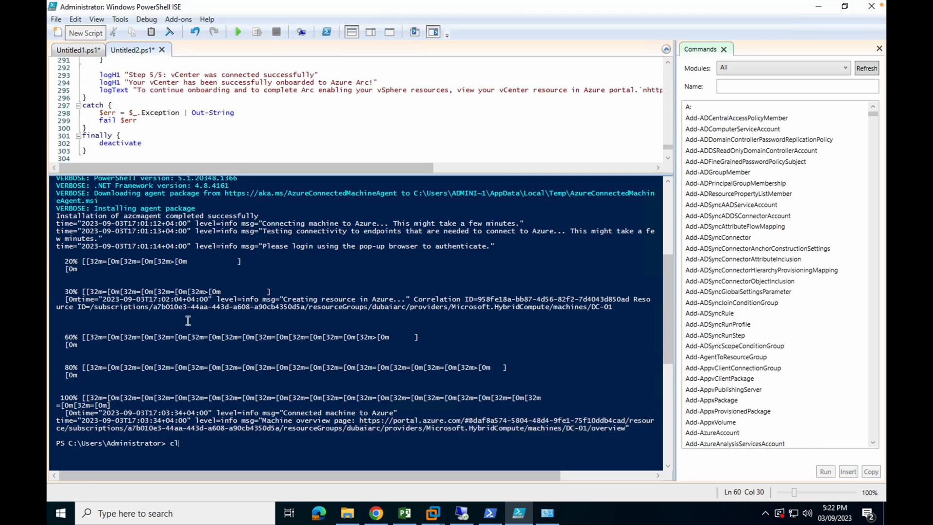
{"action": "key", "text": "Return"}
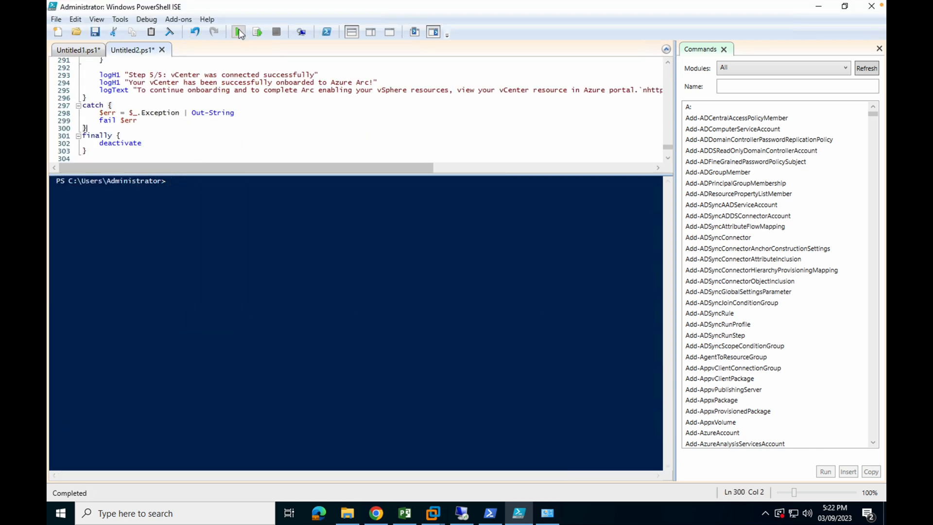
{"action": "left_click", "coordinate": [238, 32]}
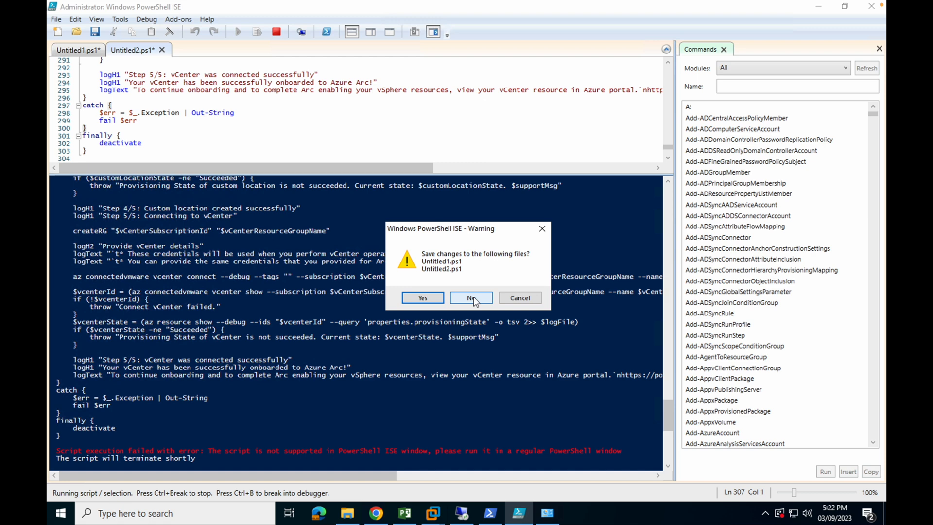
{"action": "left_click", "coordinate": [427, 299]}
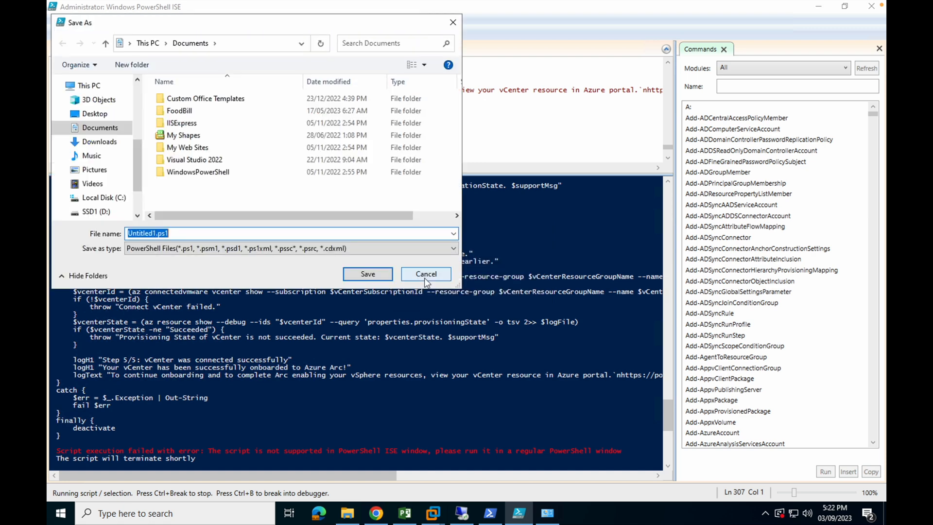
{"action": "left_click", "coordinate": [426, 275]}
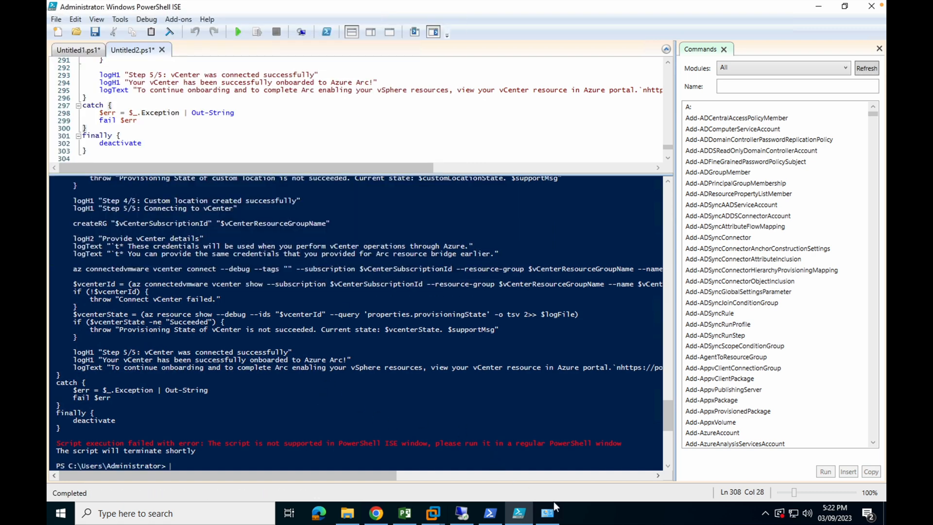
- Run the onboarding script in a regular Windows PowerShell window, answering no to the proxy and yes to the Azure CLI login
{"action": "left_click", "coordinate": [490, 513]}
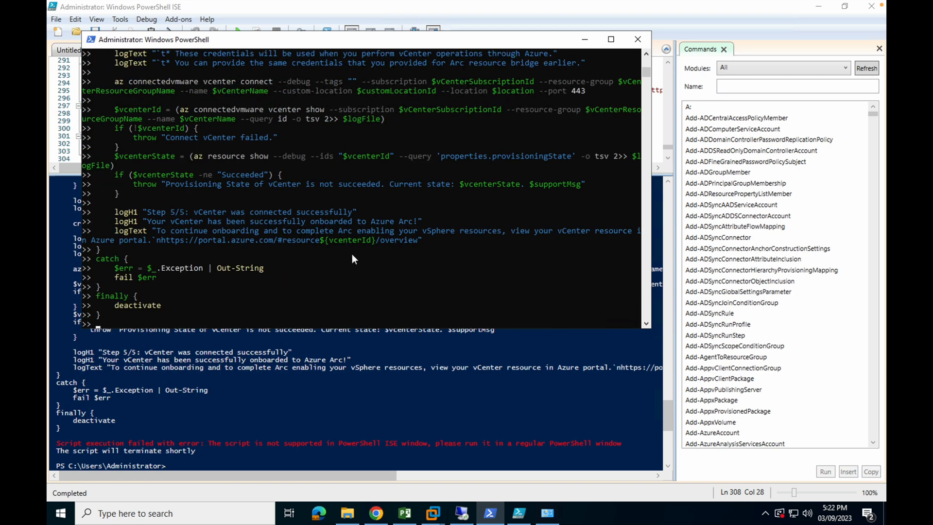
{"action": "key", "text": "Return"}
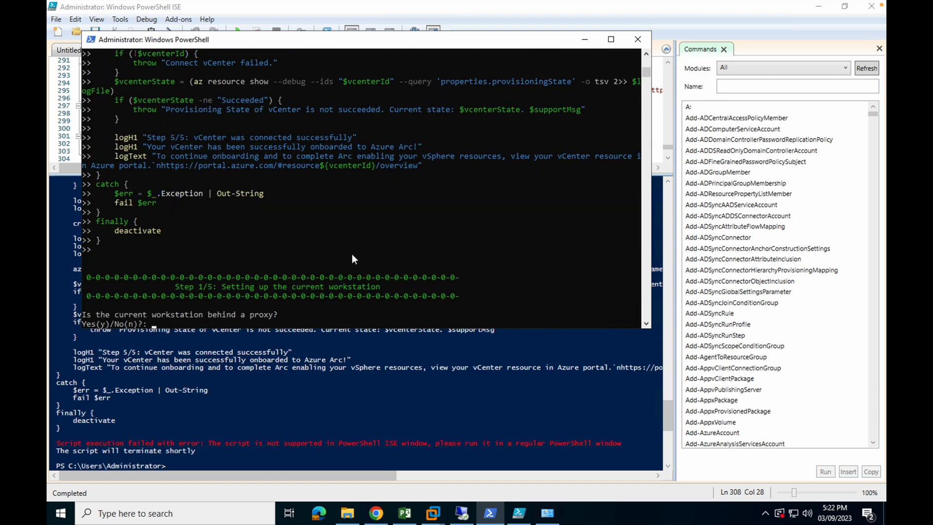
{"action": "type", "text": "n"}
{"action": "key", "text": "Return"}
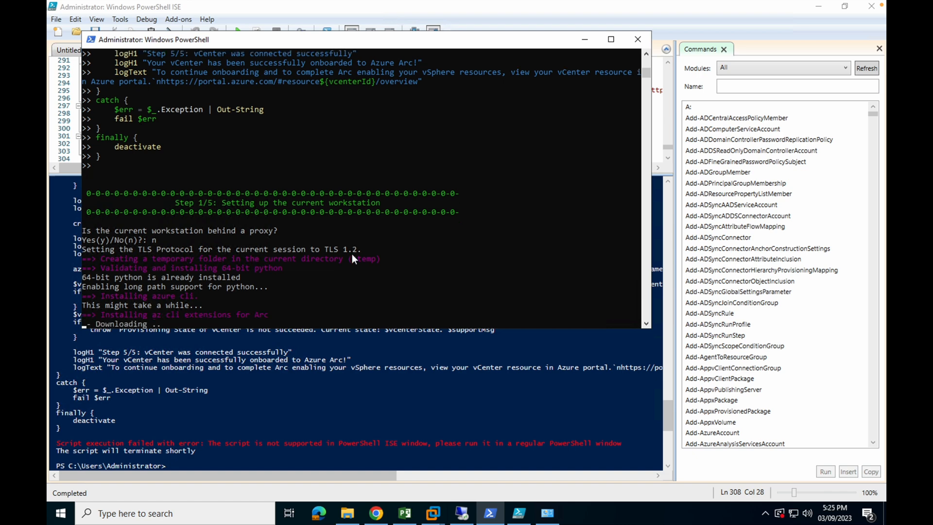
{"action": "key", "text": "super+Up"}
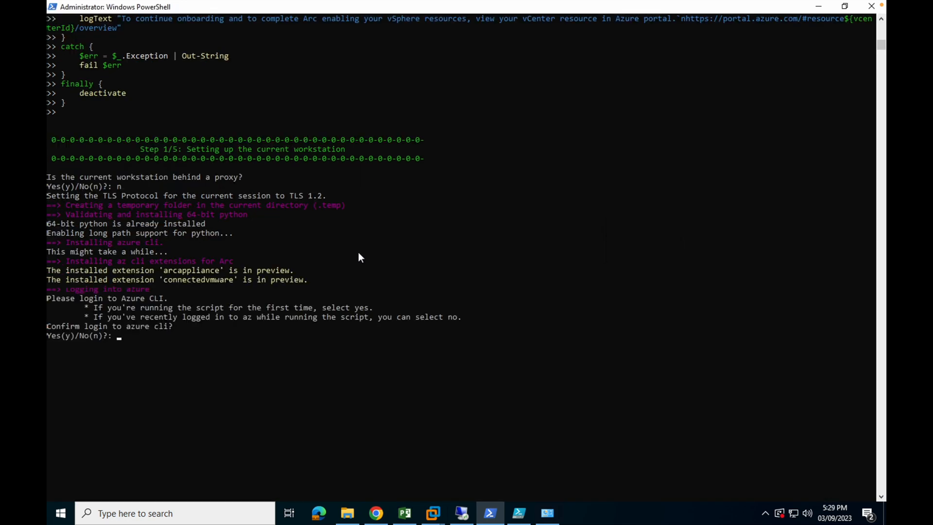
{"action": "type", "text": "y"}
{"action": "key", "text": "Return"}
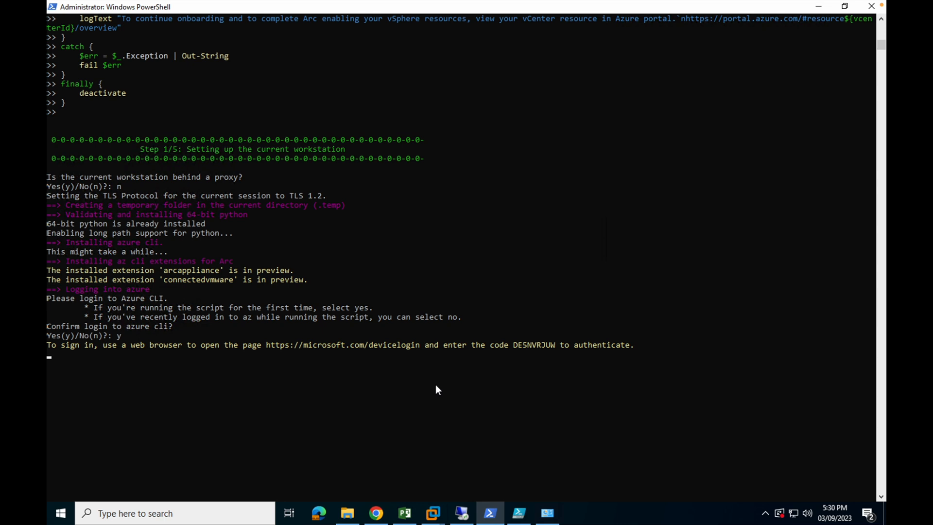
- Authenticate the Azure CLI in Chrome with the device sign-in code and the signed-in account, approve the sign-in, and return to PowerShell
{"action": "left_click", "coordinate": [531, 342]}
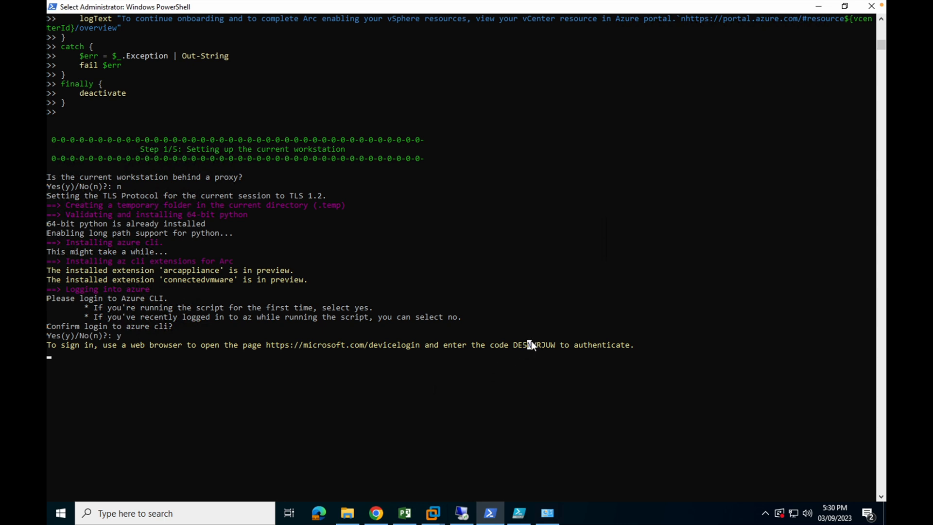
{"action": "key", "text": "ctrl+c"}
{"action": "left_click", "coordinate": [376, 513]}
{"action": "key", "text": "ctrl+v"}
{"action": "left_click", "coordinate": [542, 337]}
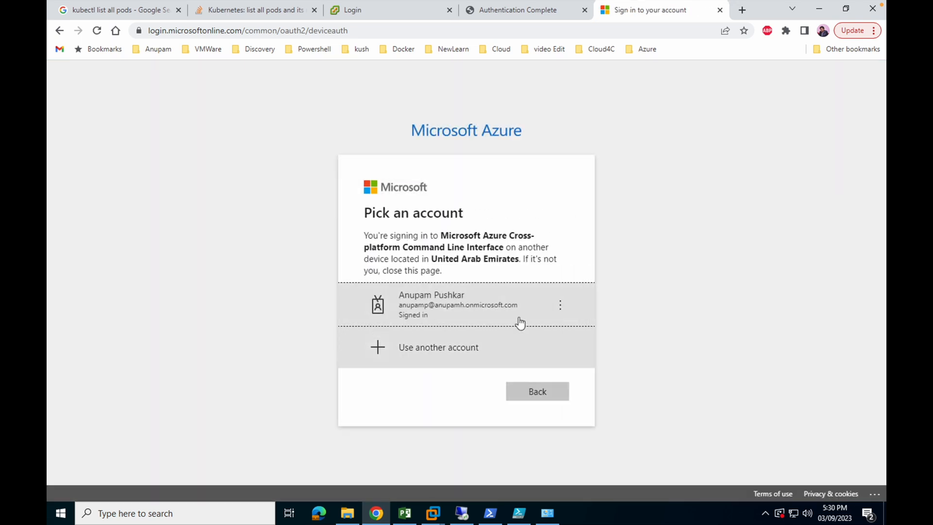
{"action": "left_click", "coordinate": [507, 315]}
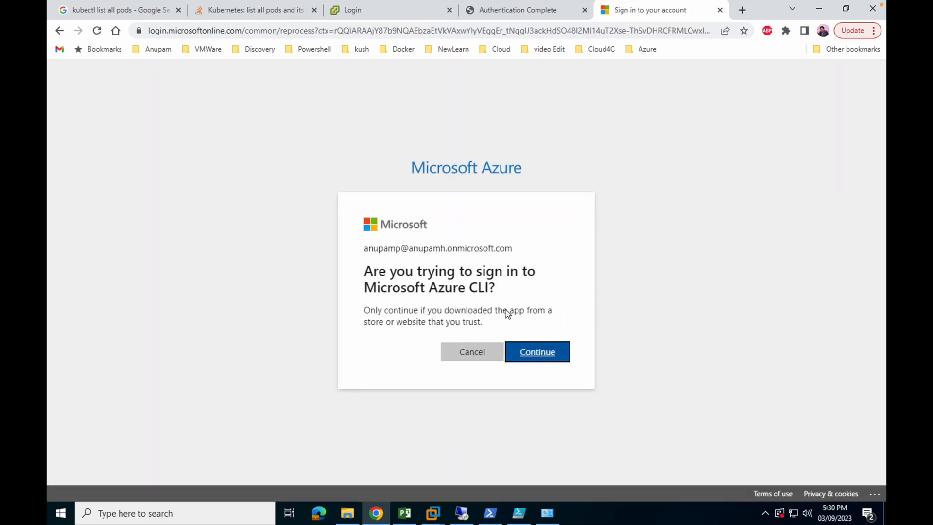
{"action": "left_click", "coordinate": [537, 351]}
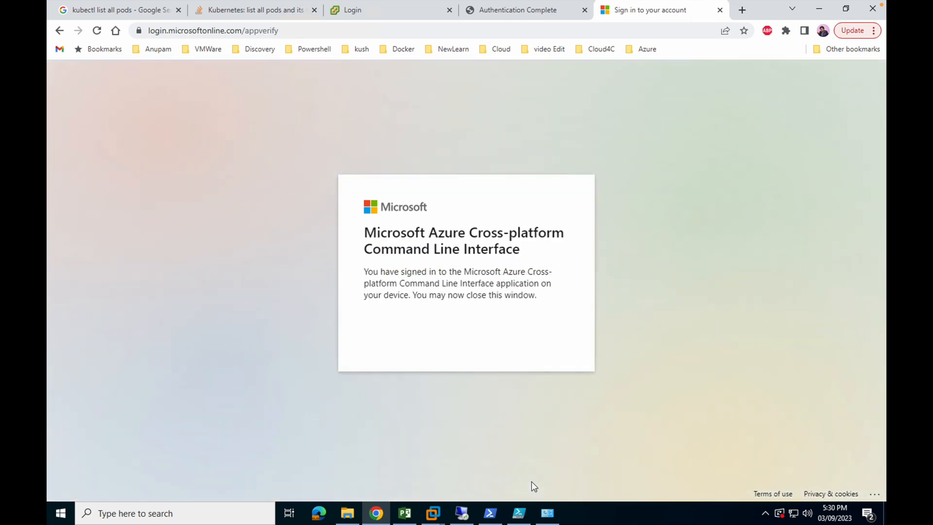
{"action": "mouse_move", "coordinate": [519, 513]}
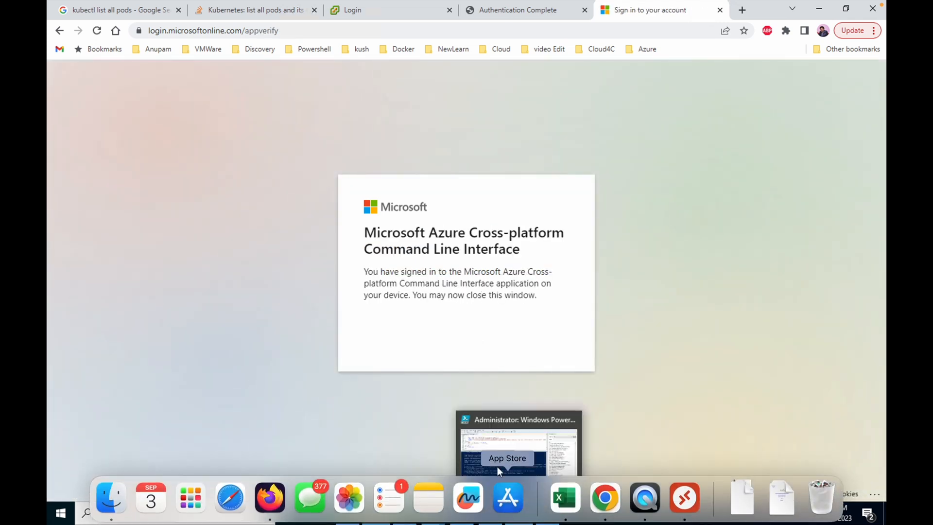
{"action": "left_click", "coordinate": [484, 488]}
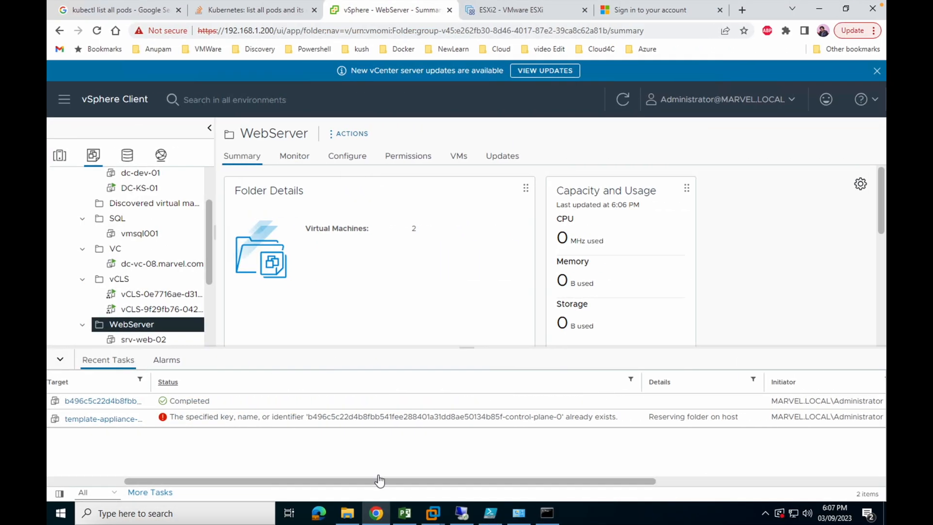
- Rerun the onboarding script in a new administrator PowerShell window, answering no to both the proxy and the Azure CLI login
{"action": "right_click", "coordinate": [60, 513]}
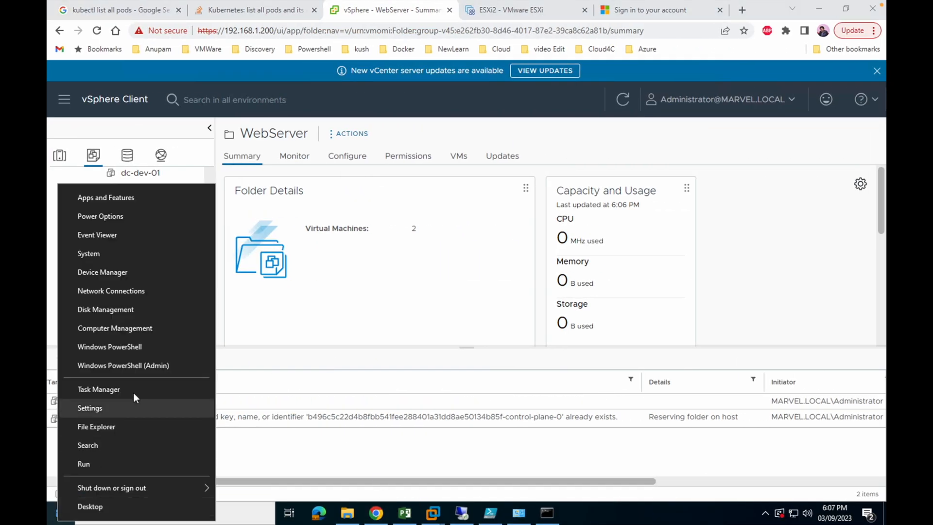
{"action": "left_click", "coordinate": [129, 365]}
{"action": "right_click", "coordinate": [296, 250]}
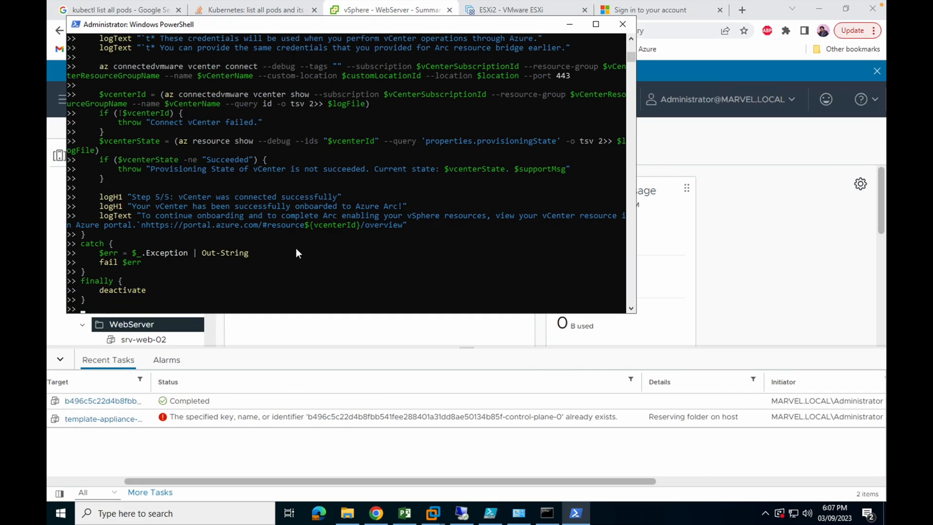
{"action": "key", "text": "Return"}
{"action": "type", "text": "n"}
{"action": "key", "text": "Return"}
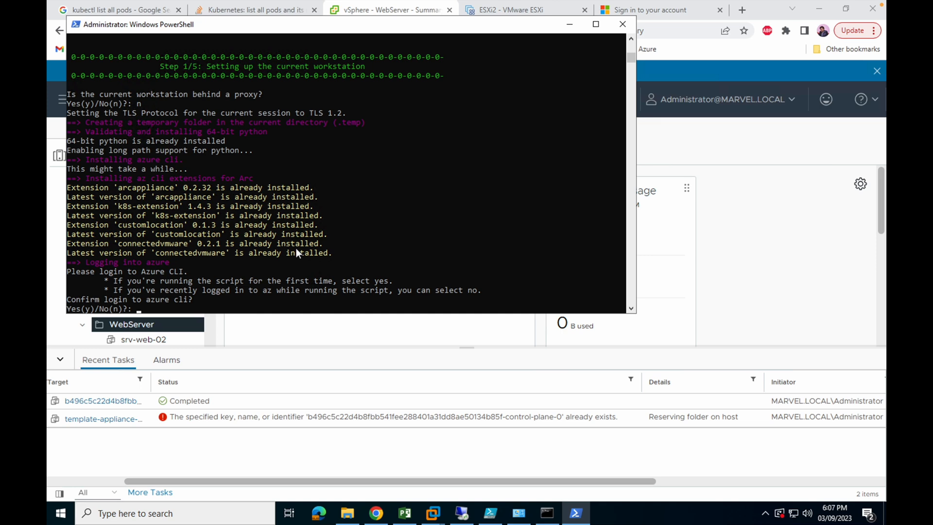
{"action": "type", "text": "n"}
{"action": "key", "text": "Return"}
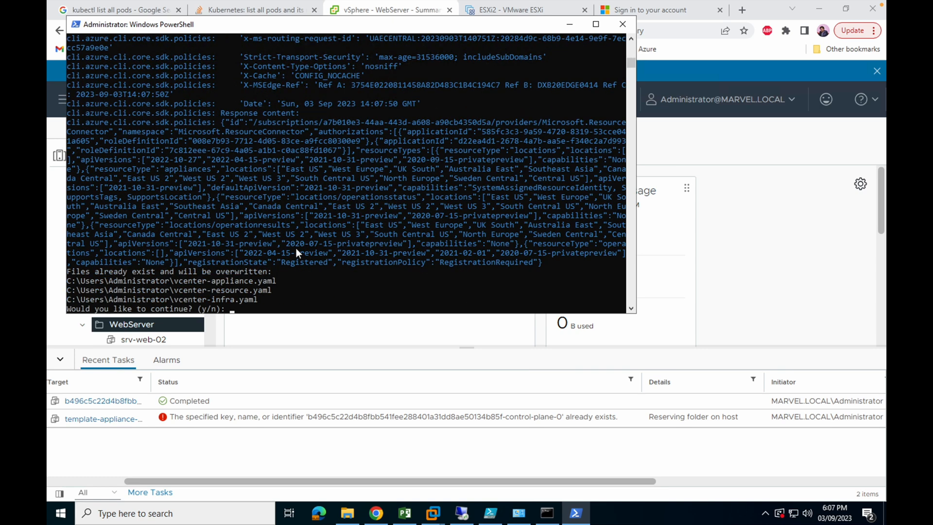
- Agree to overwrite the existing vcenter YAML configuration files and enter 192.168.1.200 as the vCenter address
{"action": "type", "text": "y"}
{"action": "key", "text": "Return"}
{"action": "type", "text": "192.168.1.200"}
{"action": "key", "text": "Return"}
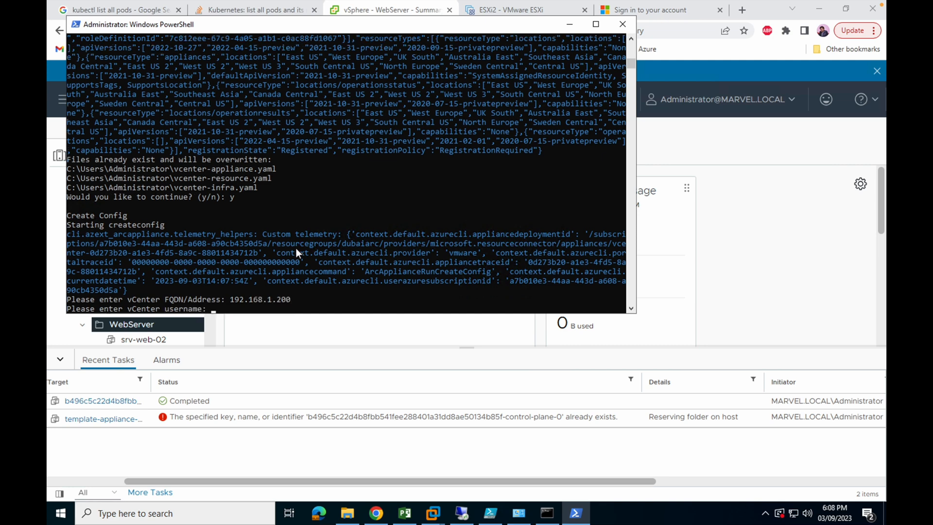
- Enter the vCenter administrator username and the vCenter password
{"action": "type", "text": "administrator@marve"}
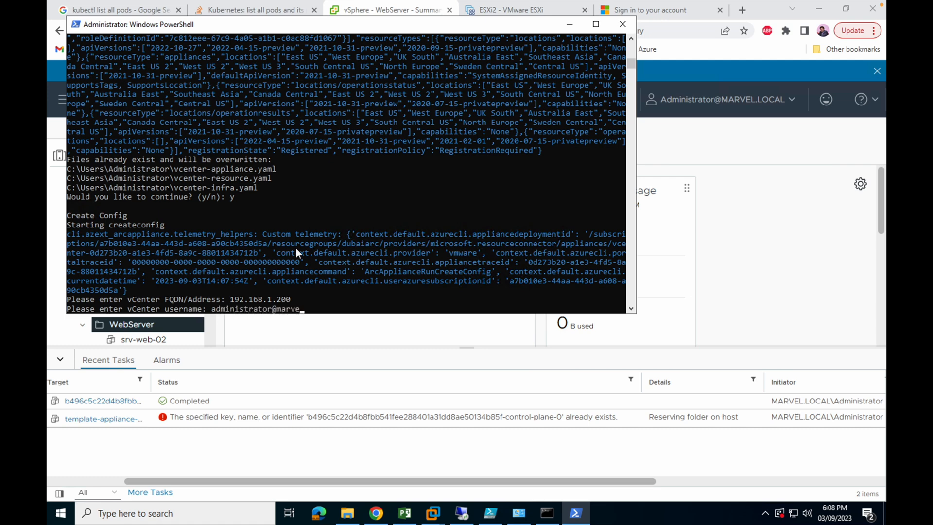
{"action": "type", "text": "l.local"}
{"action": "key", "text": "Return"}
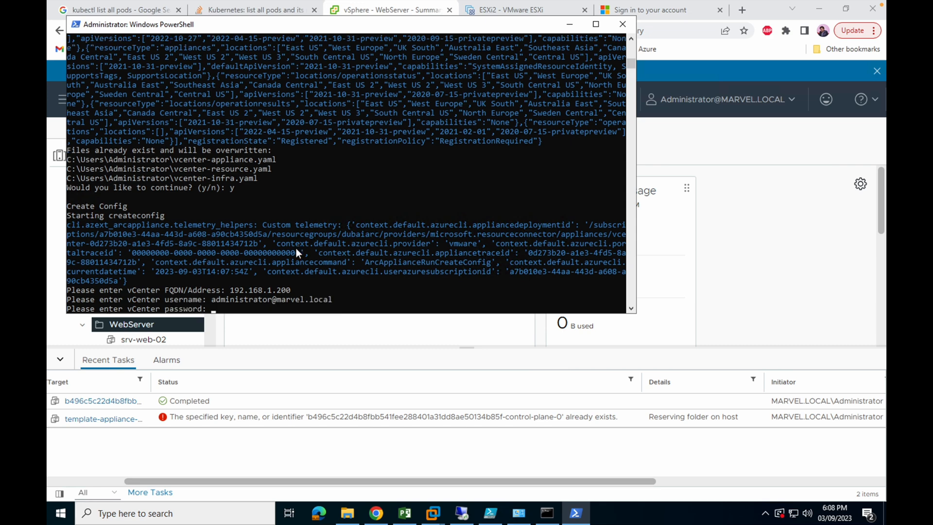
{"action": "key", "text": "Return"}
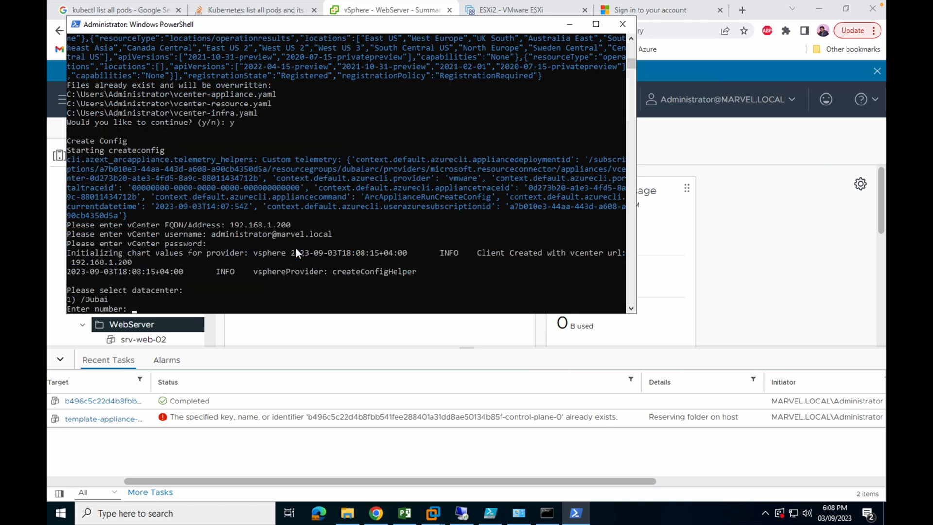
- Choose the /Dubai datacenter and the VM Network network for the resource bridge
{"action": "type", "text": "1"}
{"action": "key", "text": "Return"}
{"action": "type", "text": "1"}
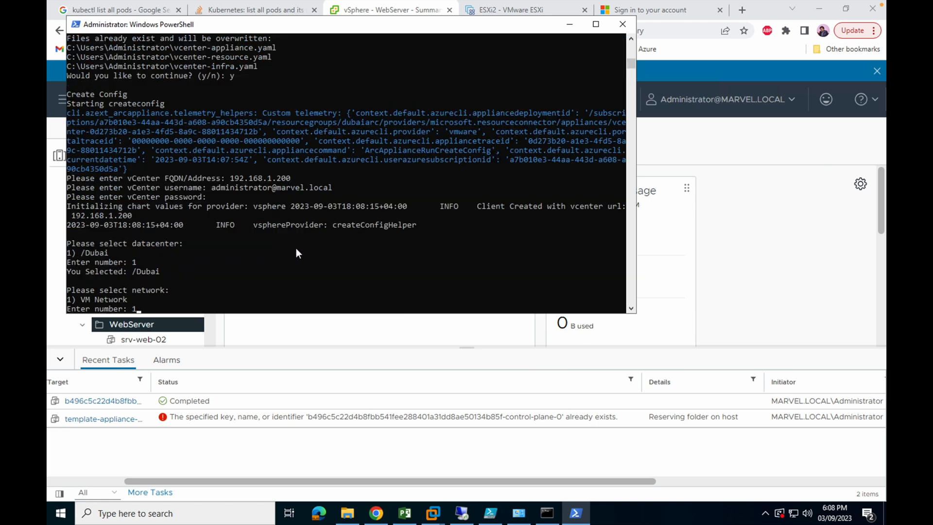
{"action": "key", "text": "Return"}
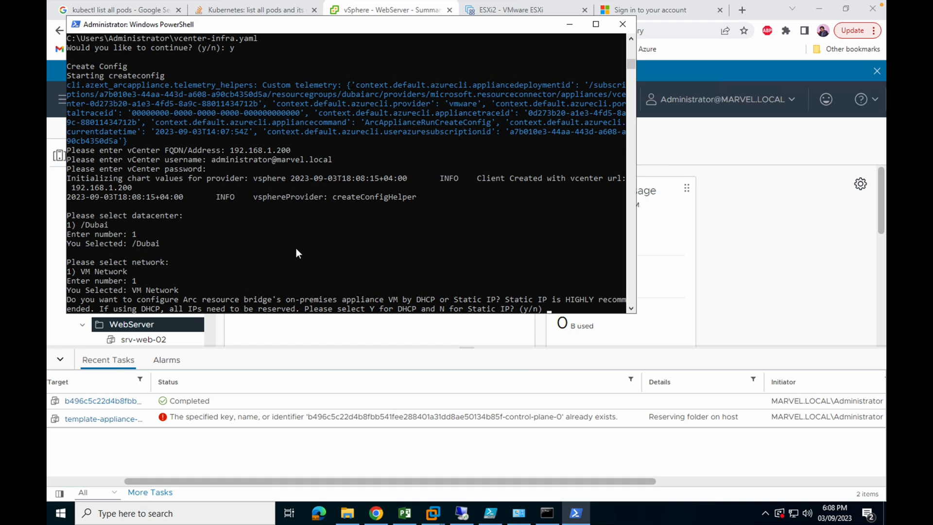
- Choose DHCP for the appliance VM's IP configuration and select the Prod/Resources resource pool
{"action": "type", "text": "y"}
{"action": "key", "text": "Return"}
{"action": "type", "text": "1"}
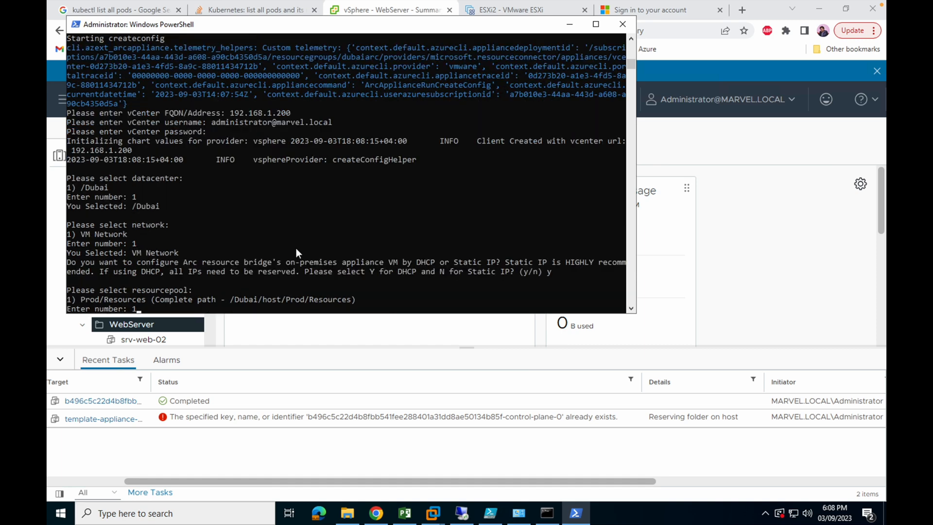
{"action": "key", "text": "Return"}
- Select the ESXi2_DS_500 datastore and the WebServer folder for the appliance VM
{"action": "type", "text": "1"}
{"action": "key", "text": "Return"}
{"action": "type", "text": "1"}
{"action": "key", "text": "Return"}
- Enter 192.168.1.70 as the appliance VM control plane IP and decline the appliance proxy settings
{"action": "type", "text": "1"}
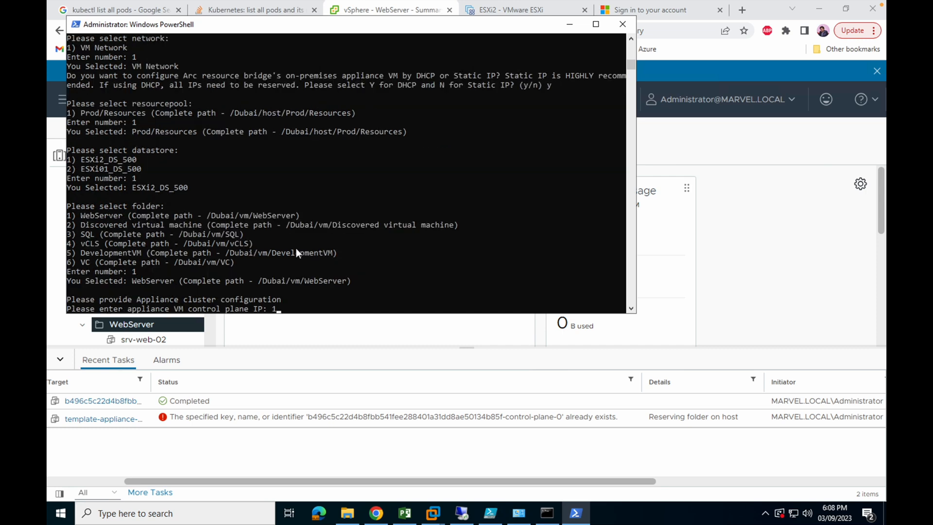
{"action": "type", "text": "92.168.1.70"}
{"action": "key", "text": "Return"}
{"action": "type", "text": "n"}
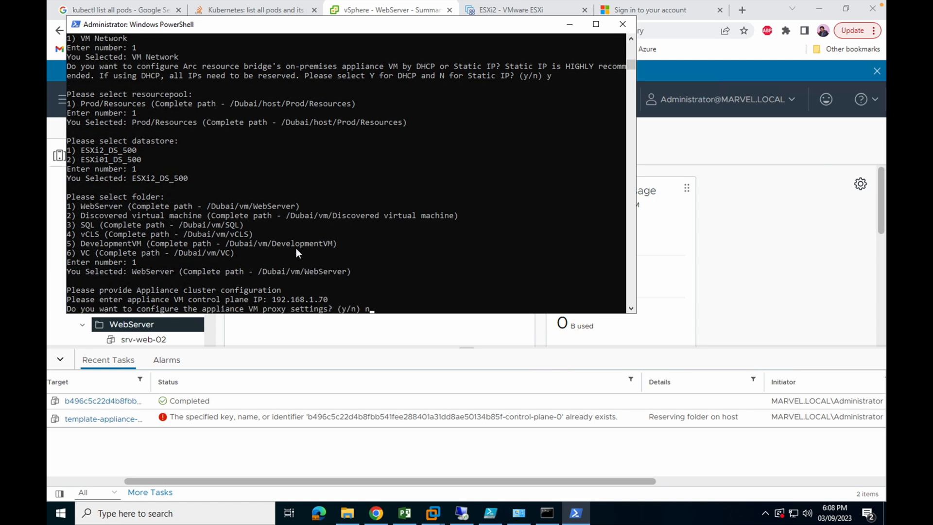
{"action": "key", "text": "Return"}
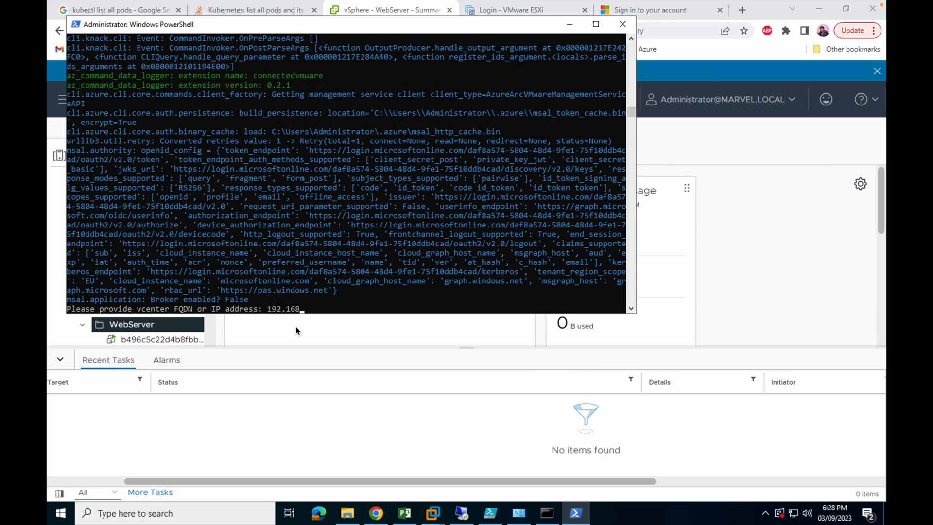
- Provide 192.168.1.200 as the vCenter address and enter the vCenter administrator username for the connection stage
{"action": "type", "text": "200"}
{"action": "key", "text": "Return"}
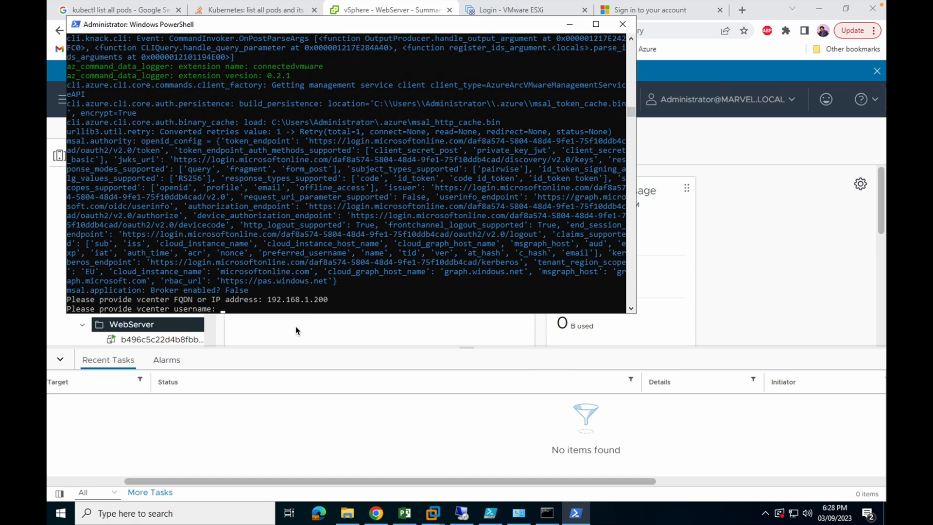
{"action": "type", "text": "admin"}
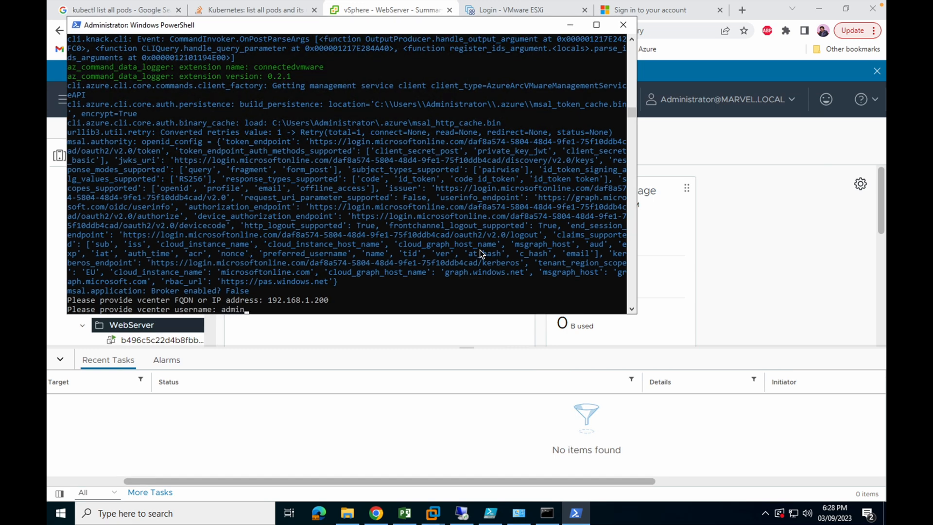
{"action": "type", "text": "istrator@marvel.local"}
{"action": "key", "text": "Return"}
- Enter and confirm the vCenter password, and accept the vCenter details
{"action": "type", "text": "********"}
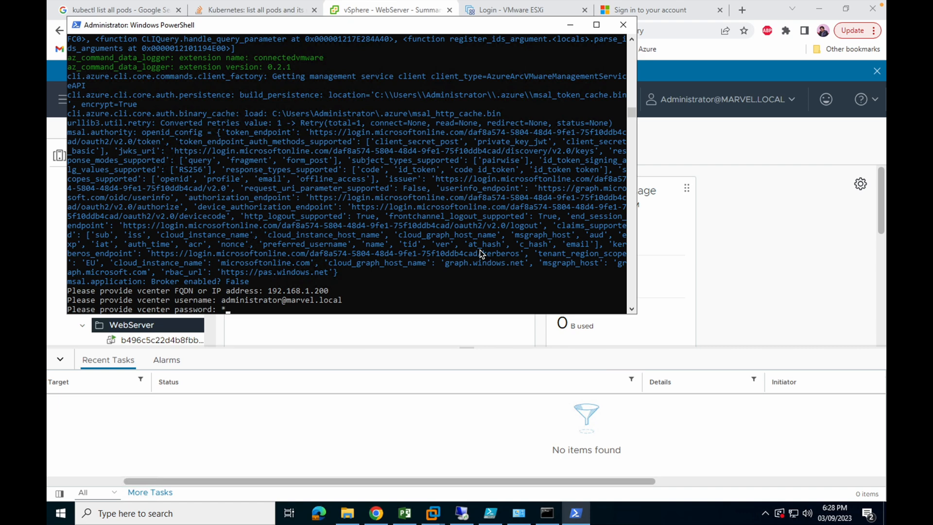
{"action": "key", "text": "Return"}
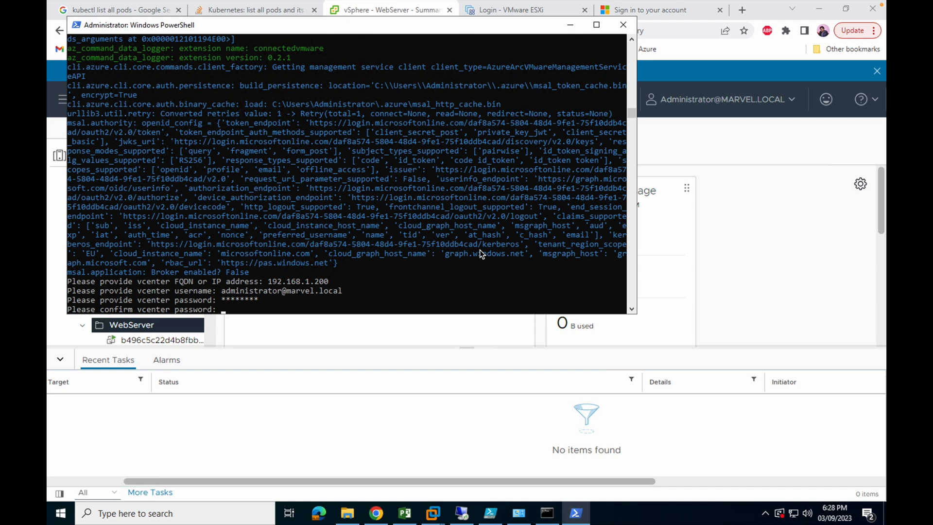
{"action": "type", "text": "********"}
{"action": "key", "text": "Return"}
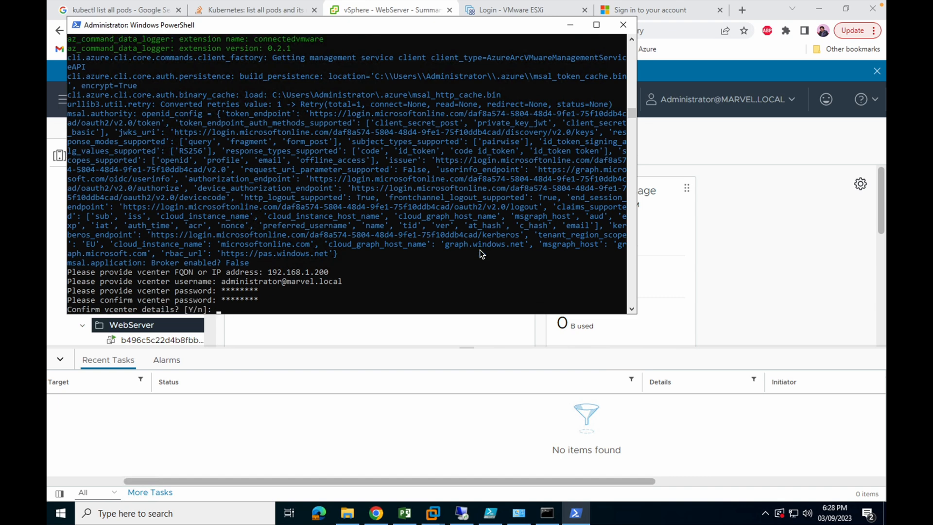
{"action": "type", "text": "Y"}
{"action": "key", "text": "Return"}
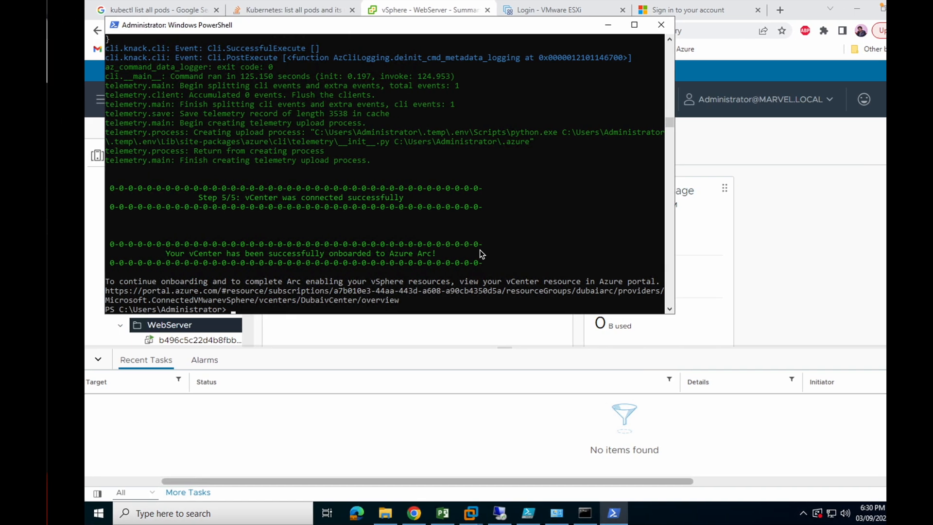
- Switch to the local Chrome browser and refresh the list of all Azure Arc resources
{"action": "key", "text": "ctrl+Left"}
{"action": "left_click", "coordinate": [236, 284]}
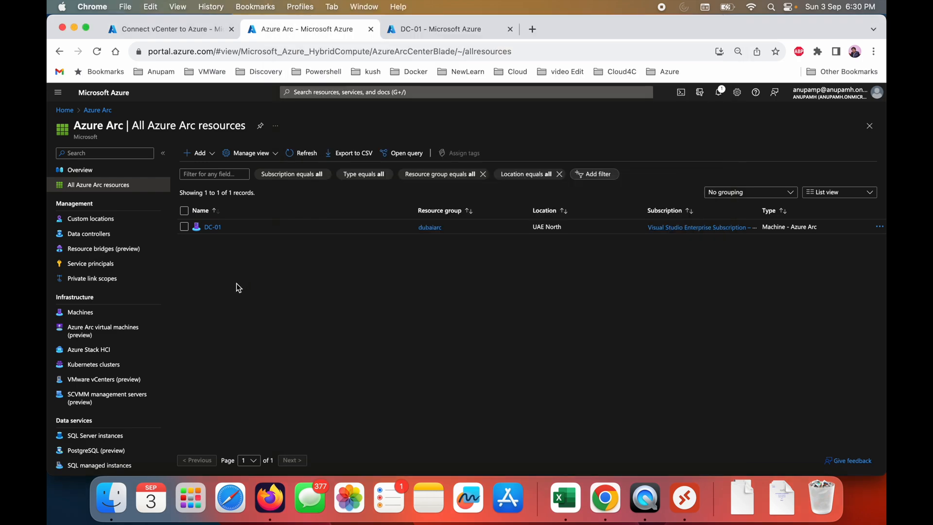
{"action": "left_click", "coordinate": [302, 152]}
- Return to the remote PowerShell session and copy the DubaivCenter portal URL from the script output
{"action": "key", "text": "ctrl+Right"}
{"action": "left_click_drag", "start_coordinate": [365, 299], "coordinate": [74, 296]}
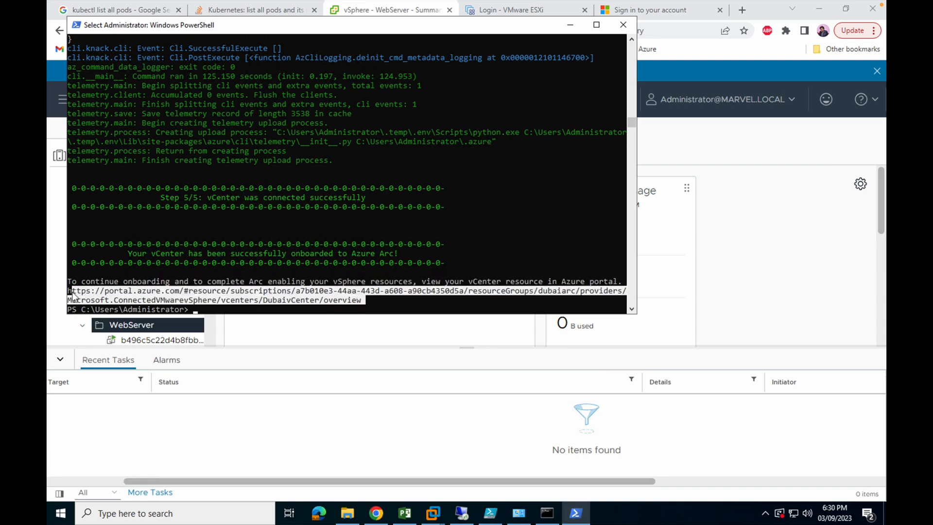
{"action": "key", "text": "Return"}
- Open the copied DubaivCenter URL in a new local Chrome tab and continue with the signed-in onmicrosoft.com account
{"action": "key", "text": "ctrl+Left"}
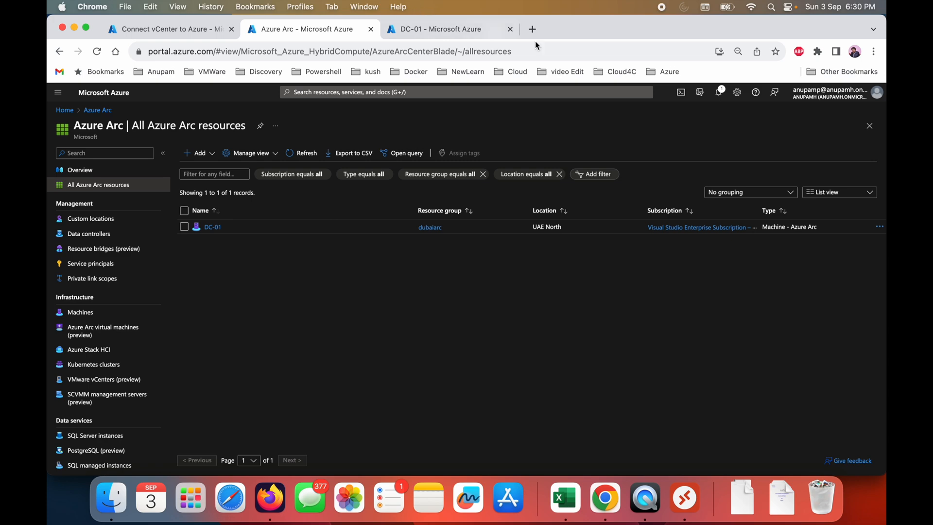
{"action": "left_click", "coordinate": [533, 30]}
{"action": "key", "text": "super+v"}
{"action": "key", "text": "Return"}
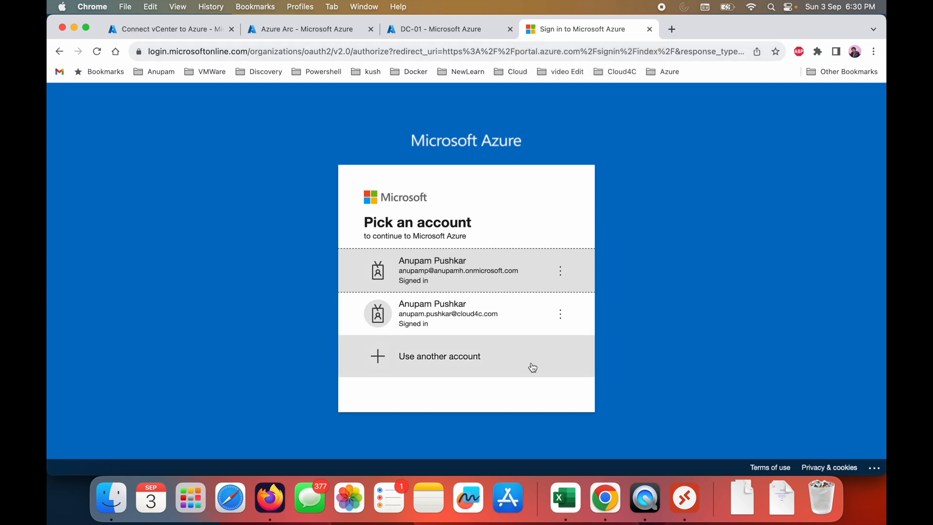
{"action": "left_click", "coordinate": [462, 271]}
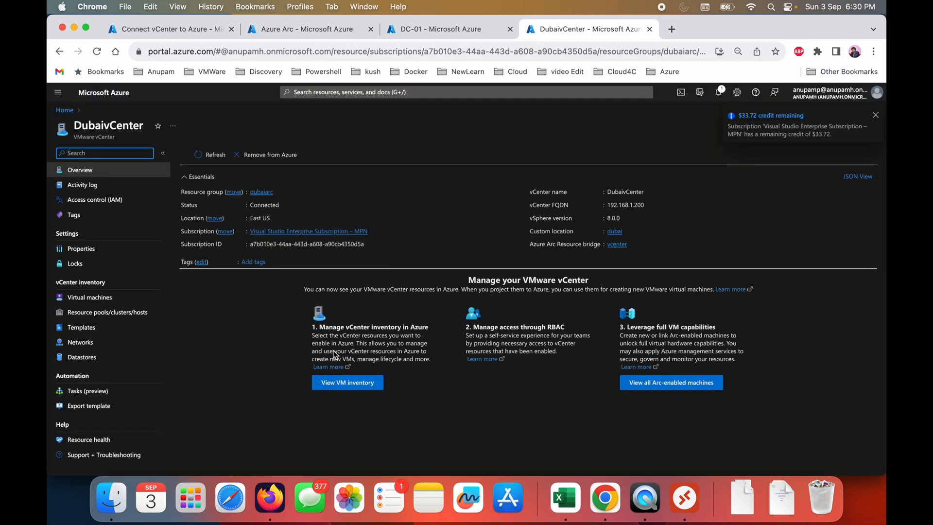
- Open DubaivCenter's VM inventory and look through the discovered virtual machines
{"action": "left_click", "coordinate": [353, 384]}
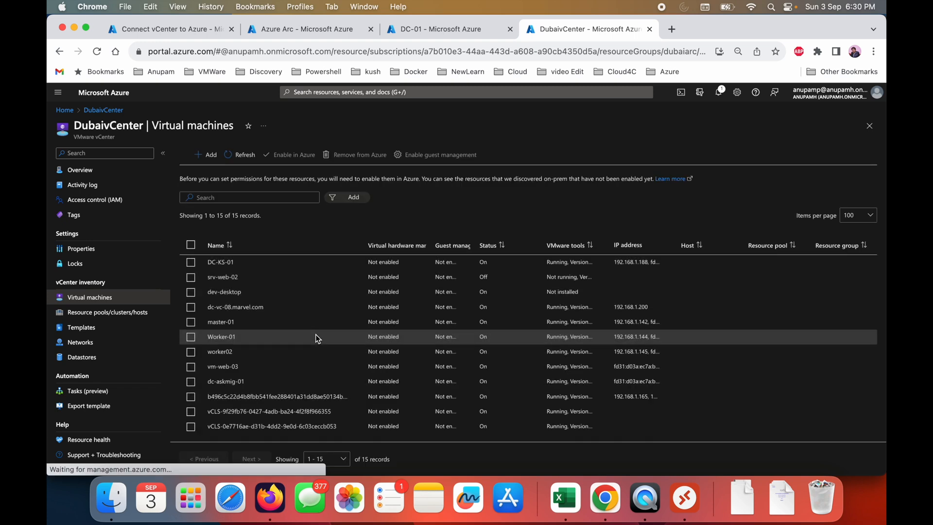
{"action": "scroll", "coordinate": [316, 337], "scroll_direction": "up", "scroll_amount": 2}
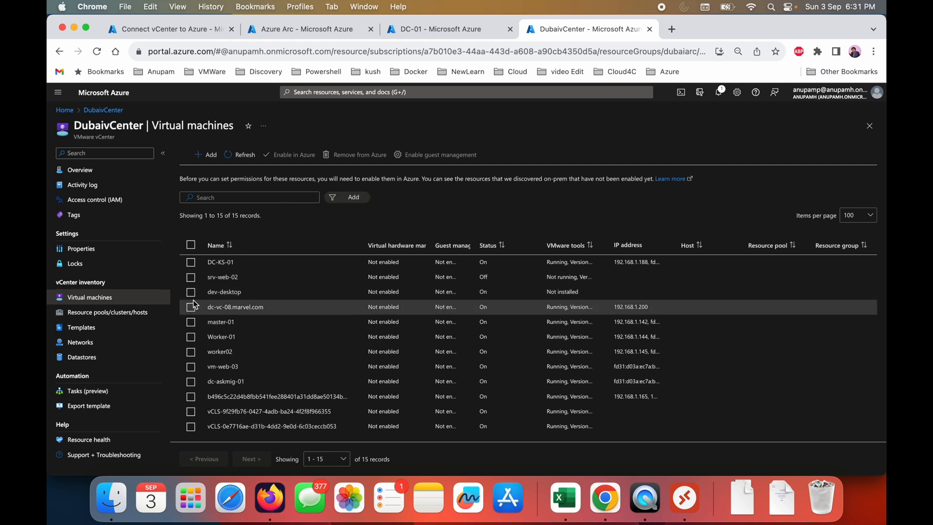
{"action": "left_click", "coordinate": [191, 337]}
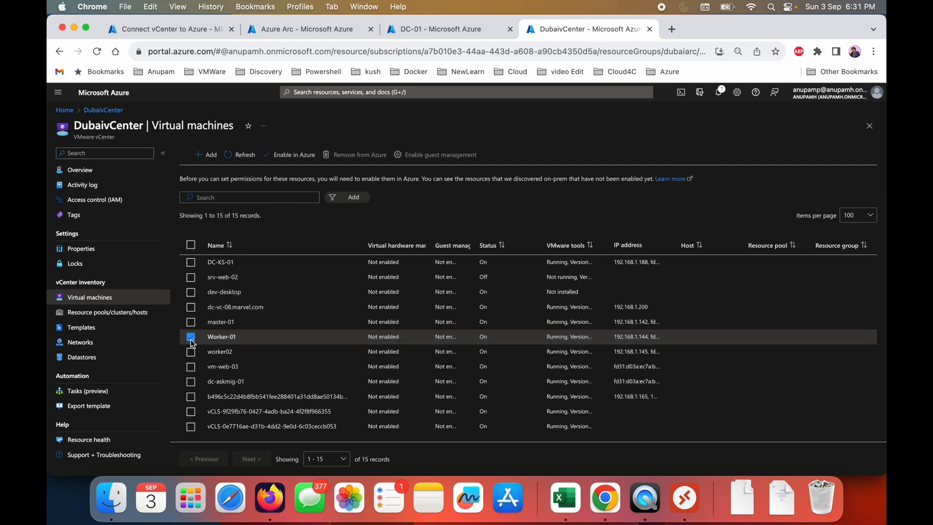
{"action": "left_click", "coordinate": [191, 340]}
{"action": "scroll", "coordinate": [191, 368], "scroll_direction": "down", "scroll_amount": 2}
{"action": "scroll", "coordinate": [192, 369], "scroll_direction": "up", "scroll_amount": 2}
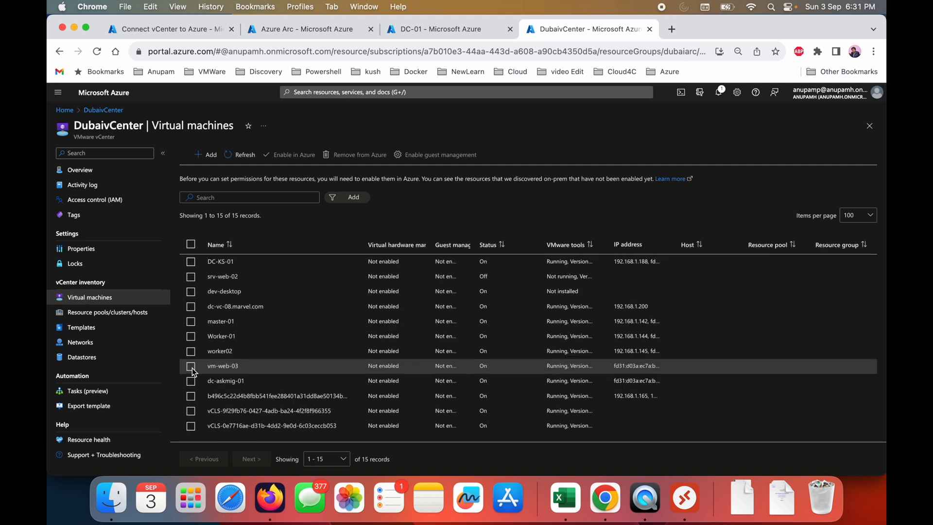
{"action": "scroll", "coordinate": [353, 360], "scroll_direction": "down", "scroll_amount": 2}
{"action": "scroll", "coordinate": [422, 297], "scroll_direction": "up", "scroll_amount": 3}
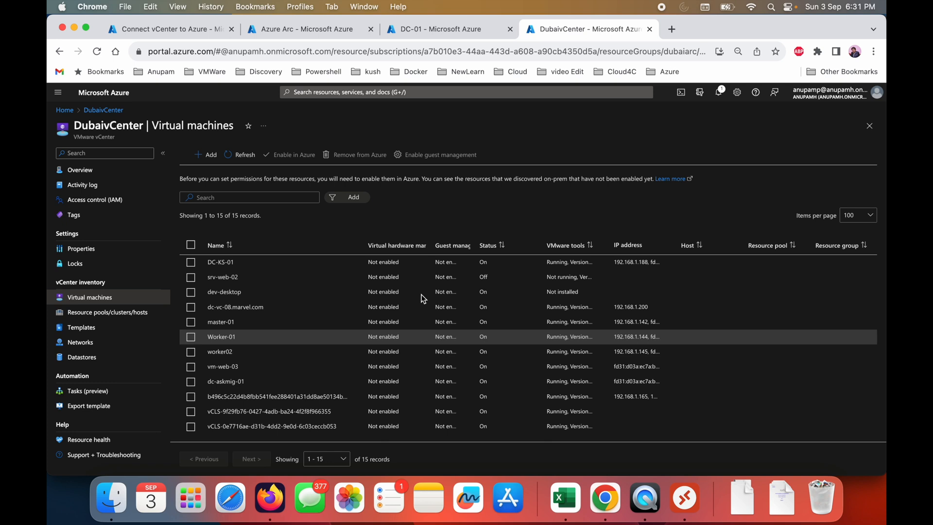
- View DubaivCenter's datastores, networks and virtual machines pages, ending on the overview
{"action": "left_click", "coordinate": [71, 360]}
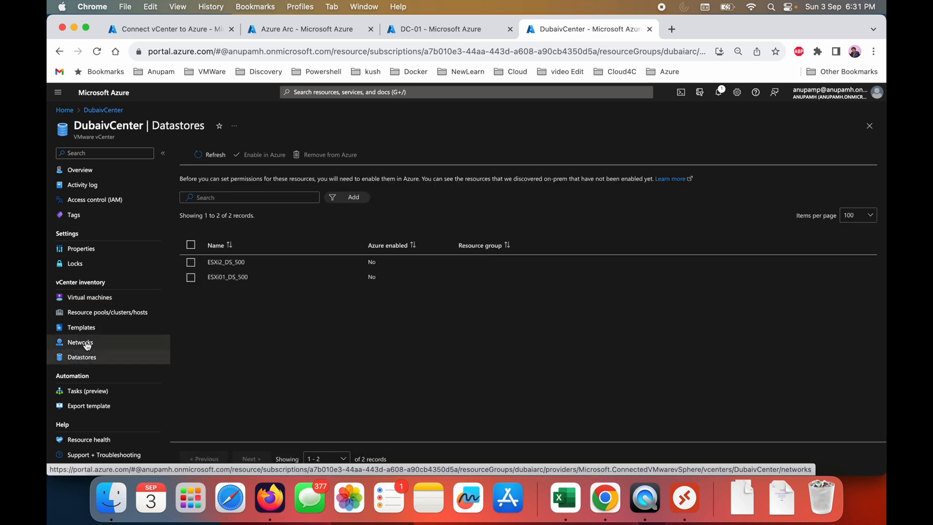
{"action": "left_click", "coordinate": [86, 345]}
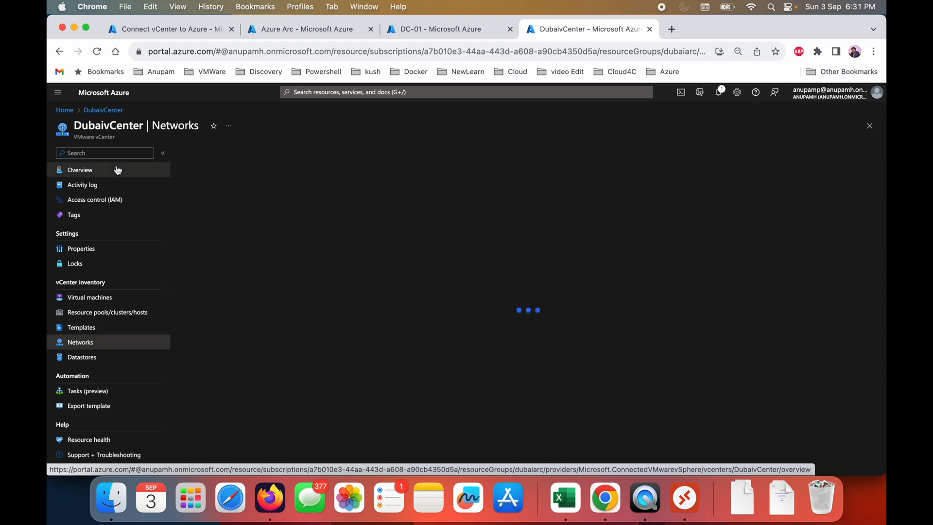
{"action": "left_click", "coordinate": [68, 170]}
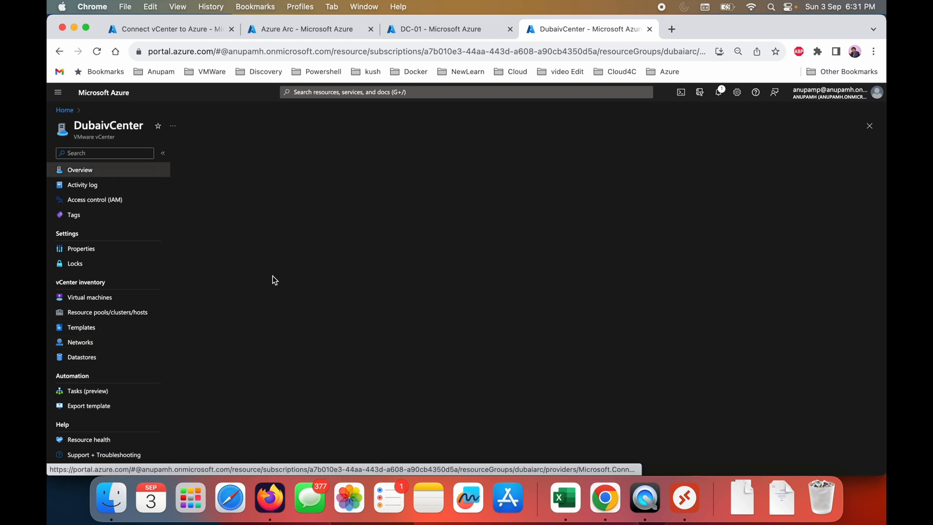
{"action": "left_click", "coordinate": [100, 299]}
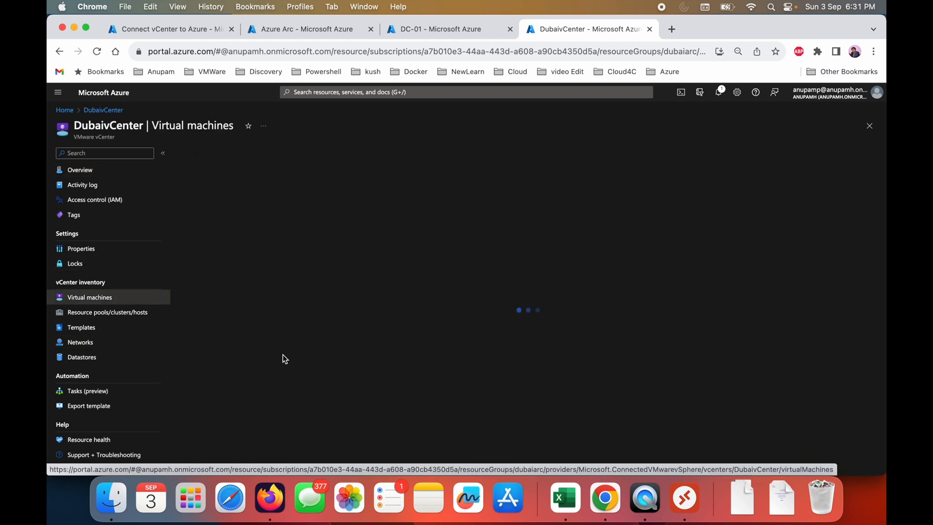
{"action": "left_click", "coordinate": [106, 172]}
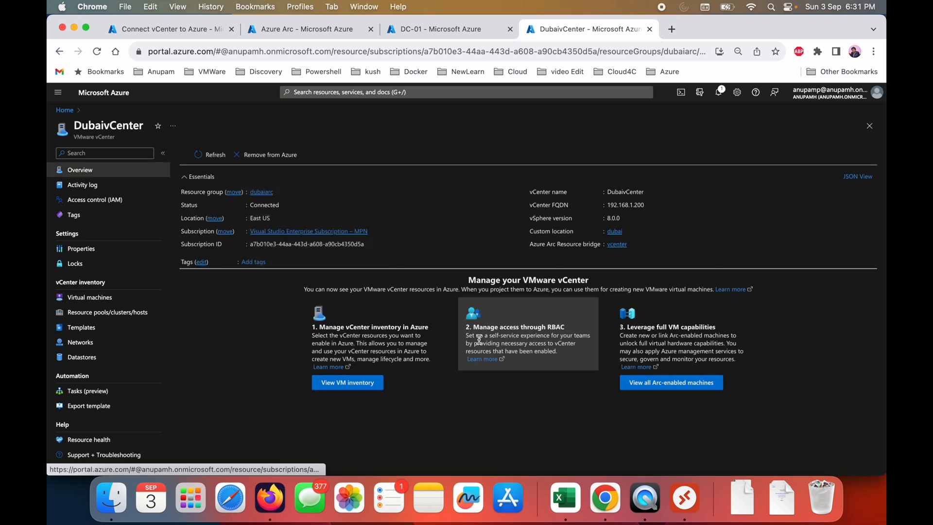